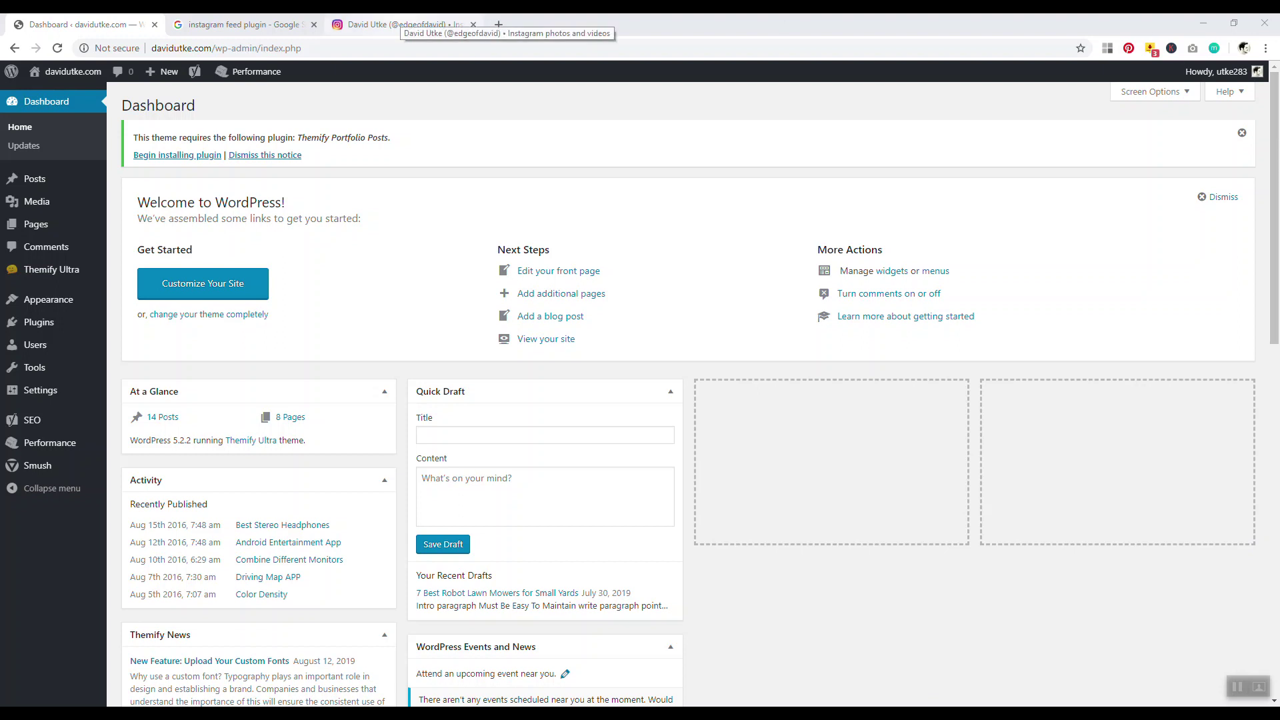
Bring up the Instagram profile and scroll through its post grid.
click(403, 24)
scroll(1273, 140, down, 2)
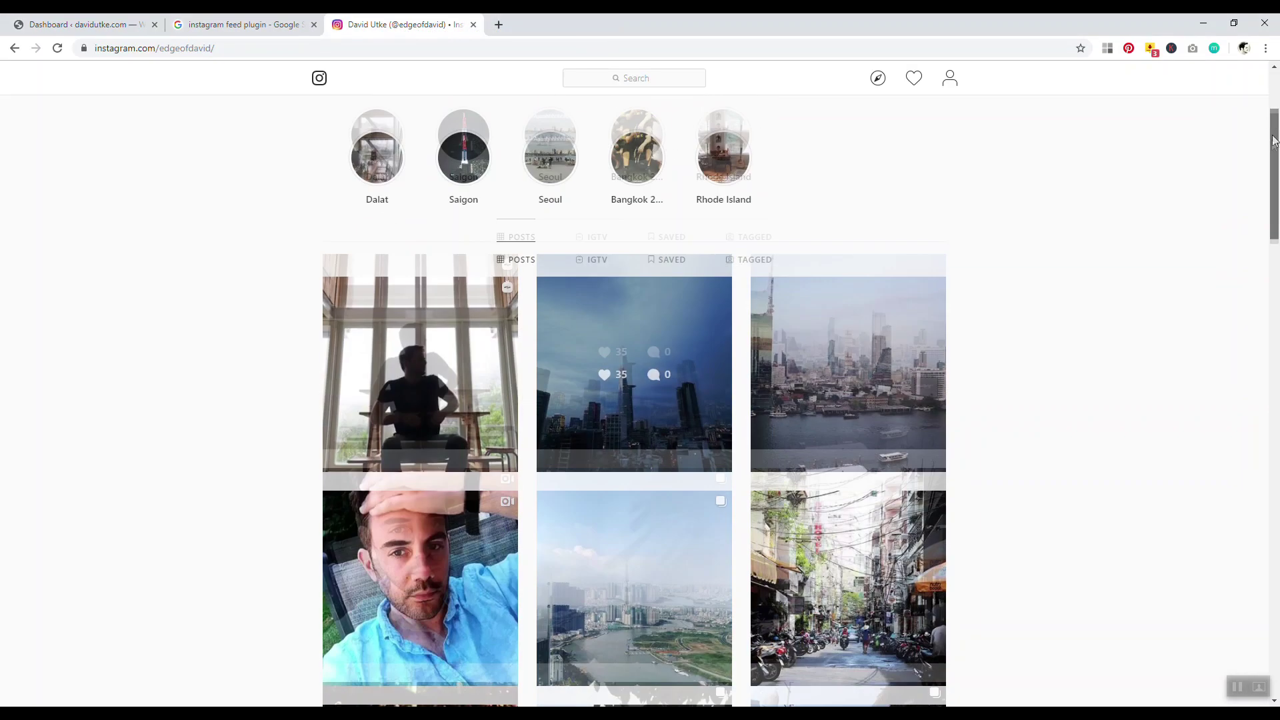
drag(1273, 140, 1279, 248)
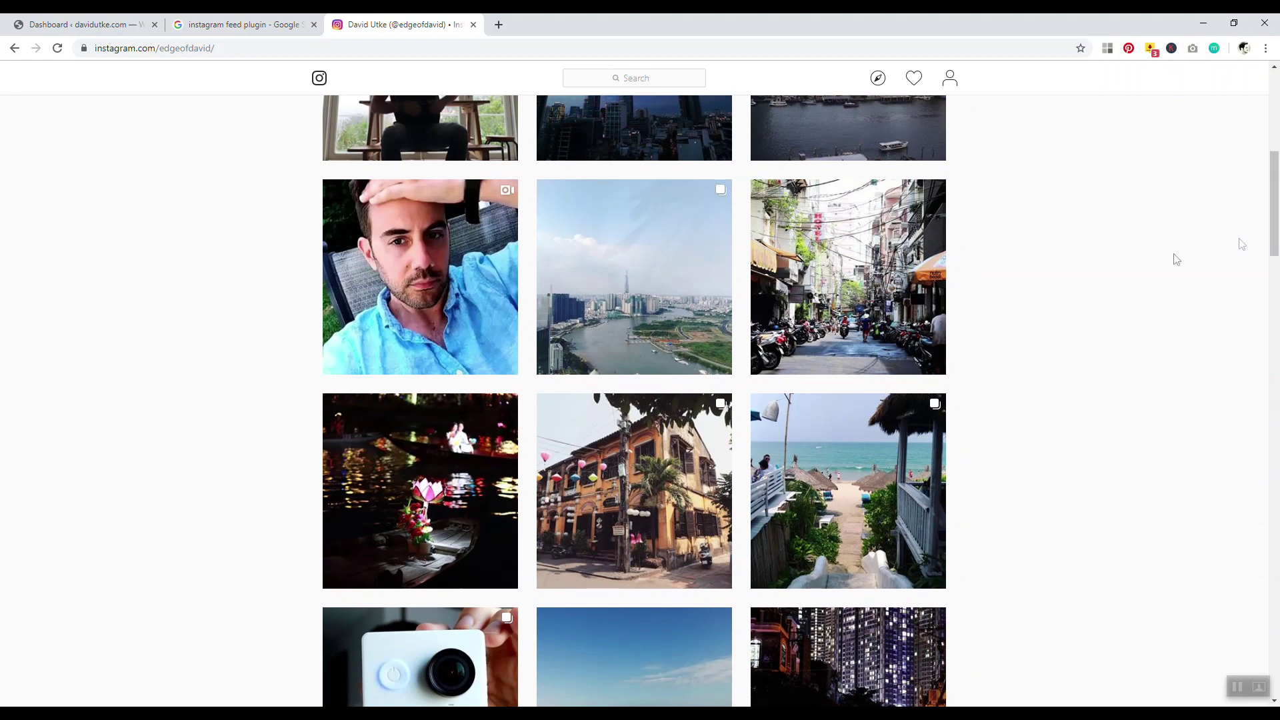
scroll(1008, 273, up, 3)
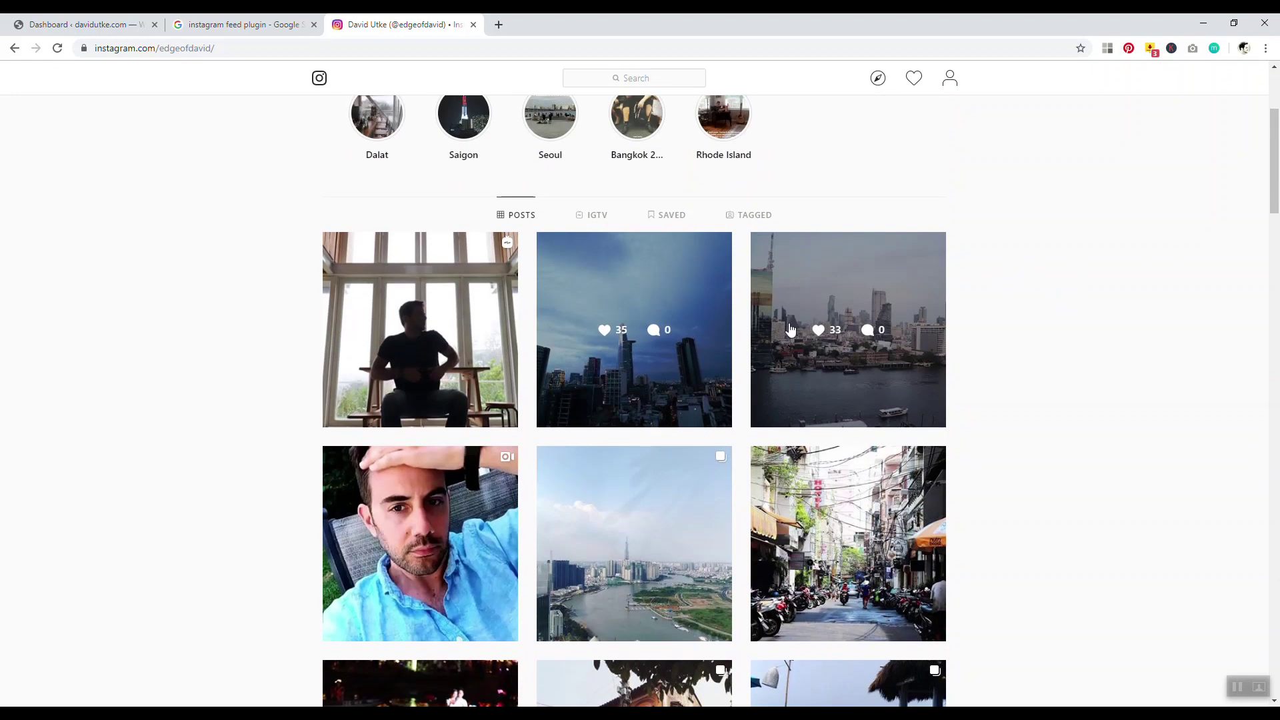
Open the stormy city skyline post, select its URL, and go to the plugin search results.
click(607, 298)
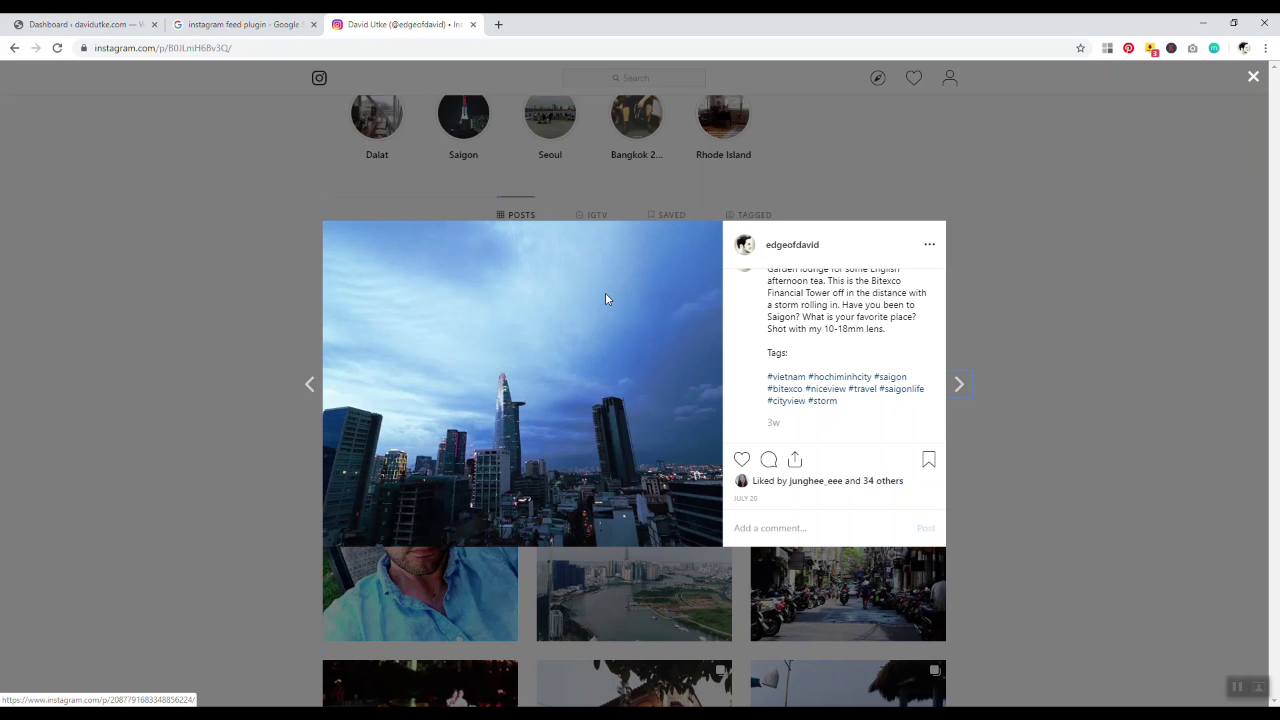
click(194, 48)
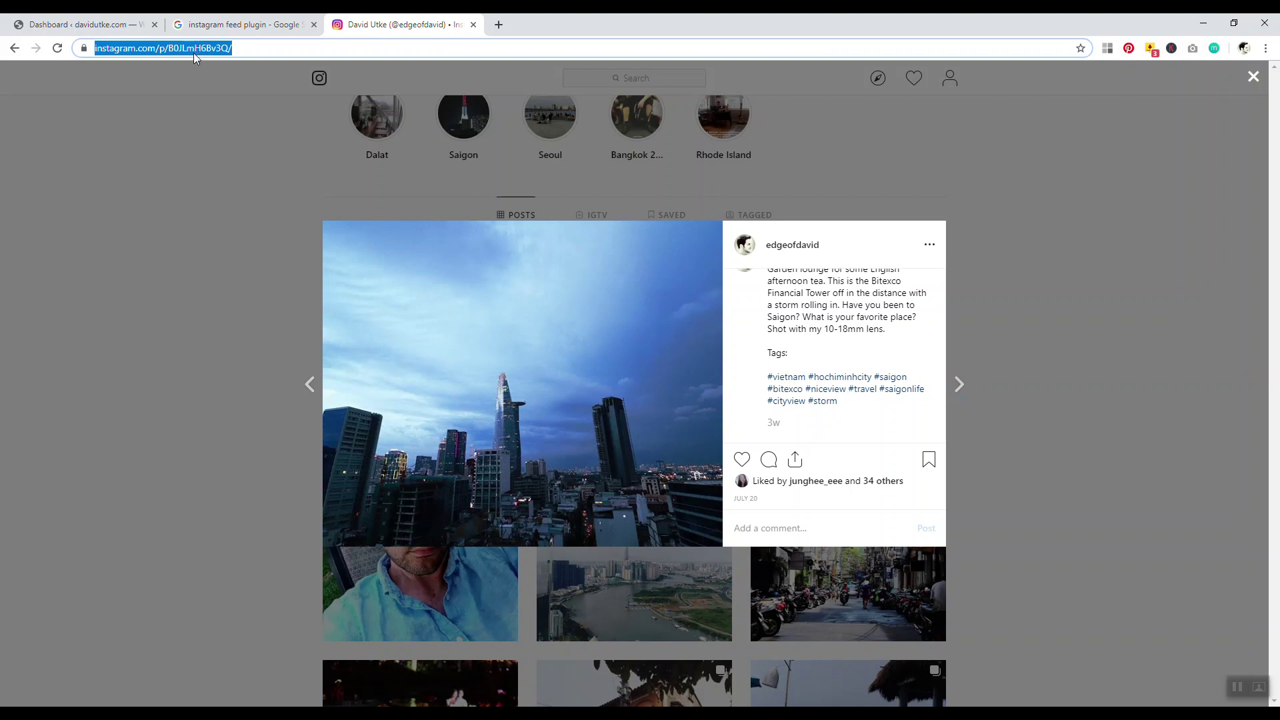
key(ctrl+shift+Tab)
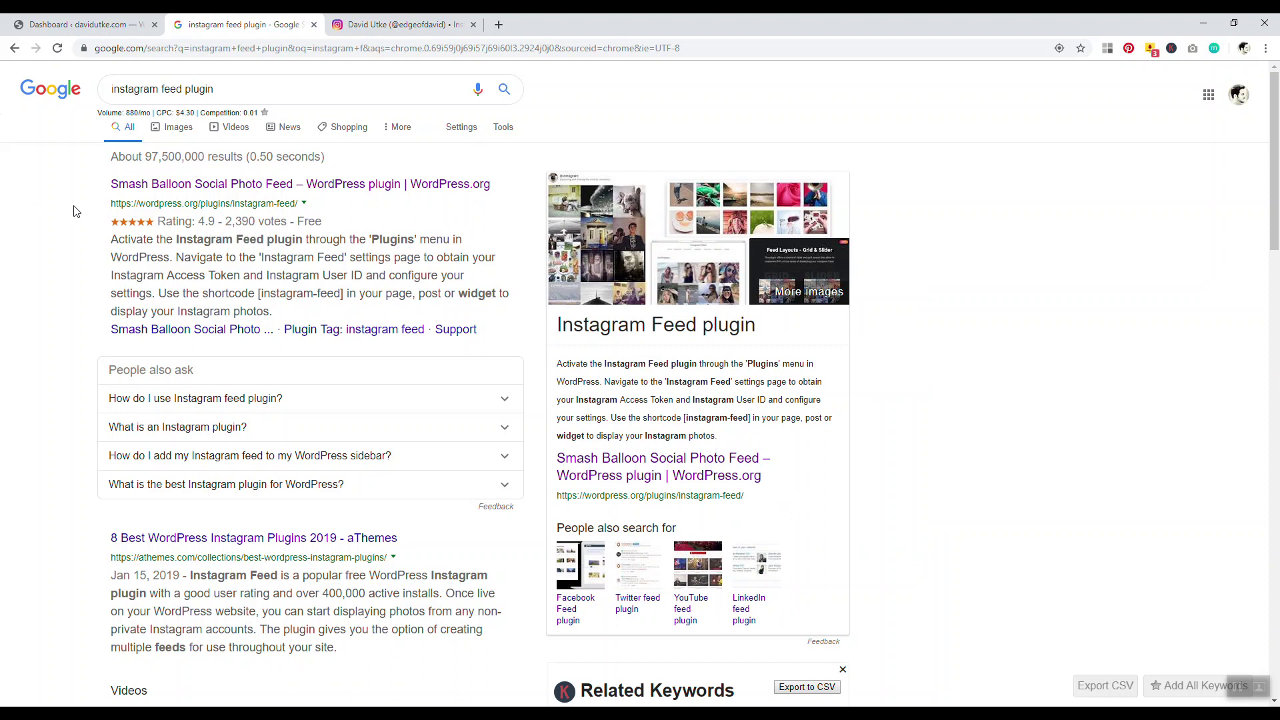
Search Plugins > Add New for 'instagram feed', then install and activate Smash Balloon Social Photo Feed.
key(ctrl+shift+Tab)
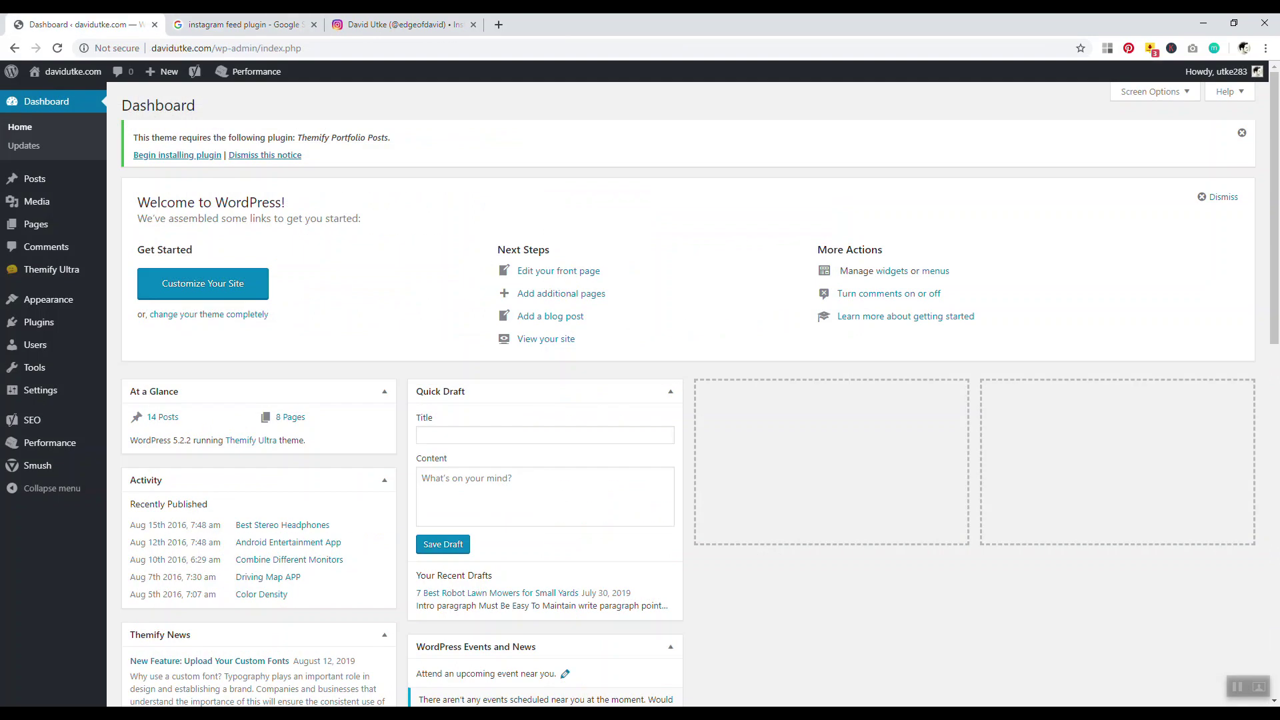
mouse_move(36, 323)
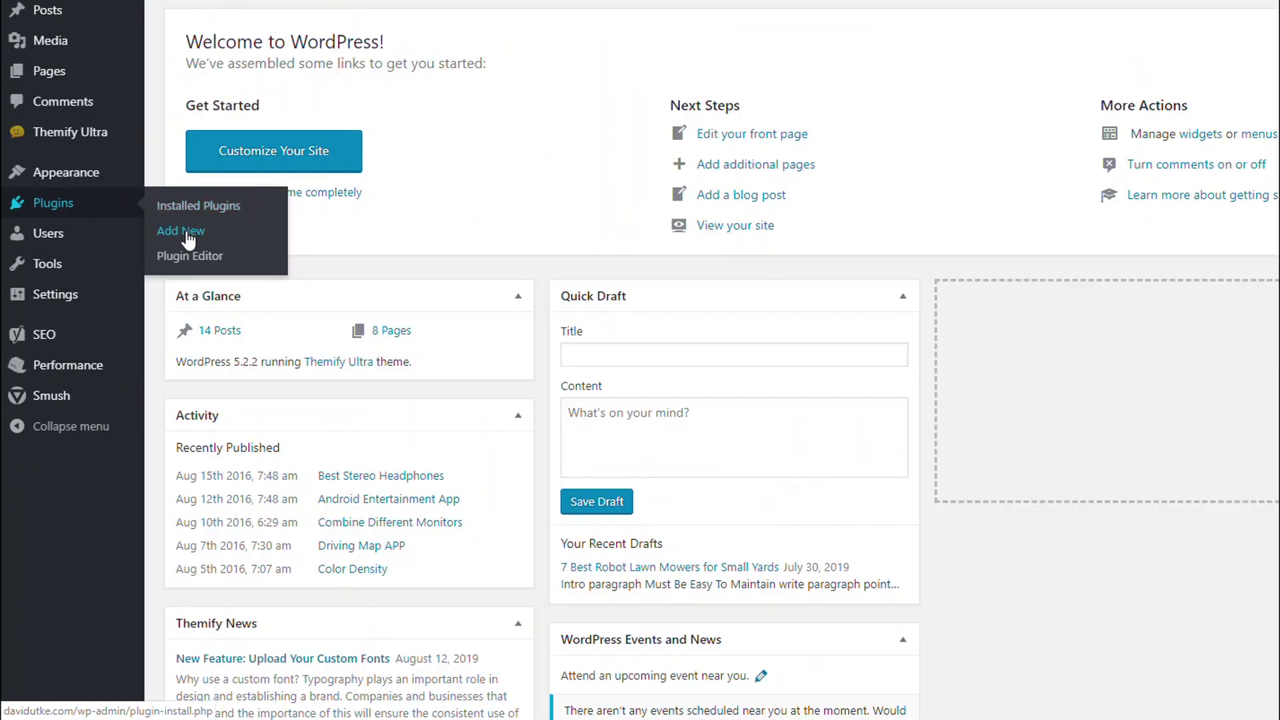
click(138, 343)
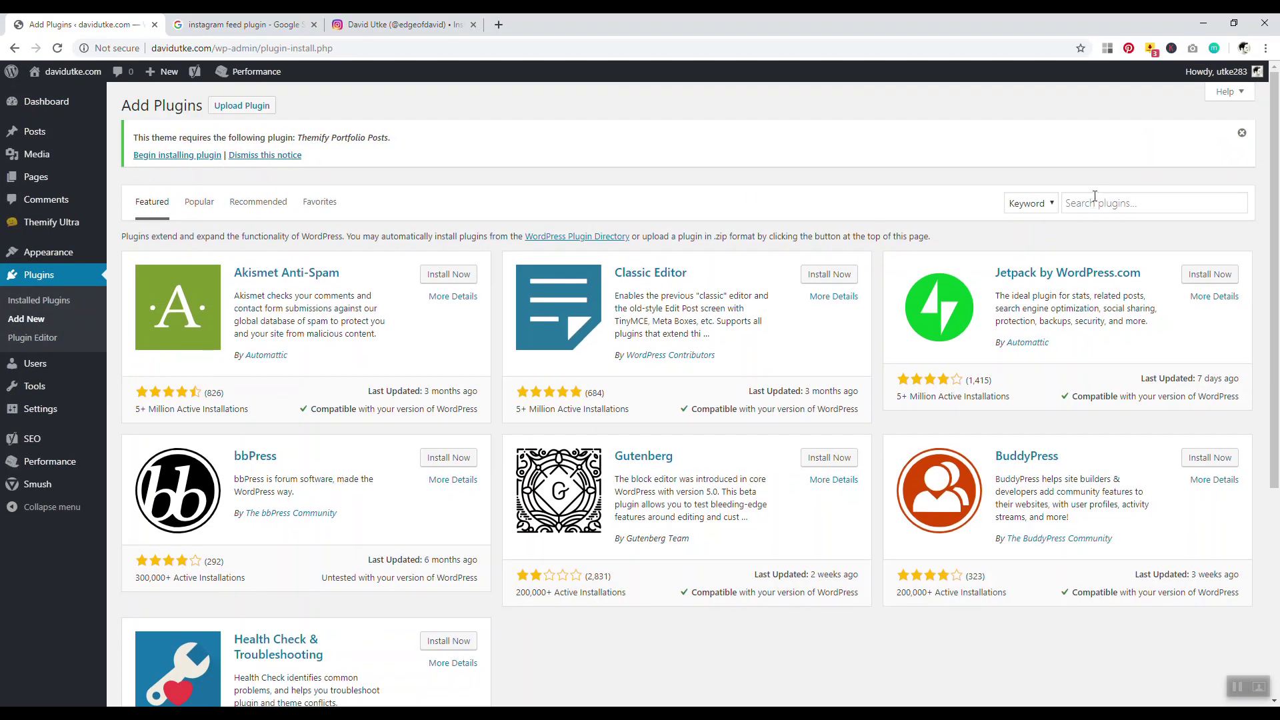
click(1094, 197)
text(insta)
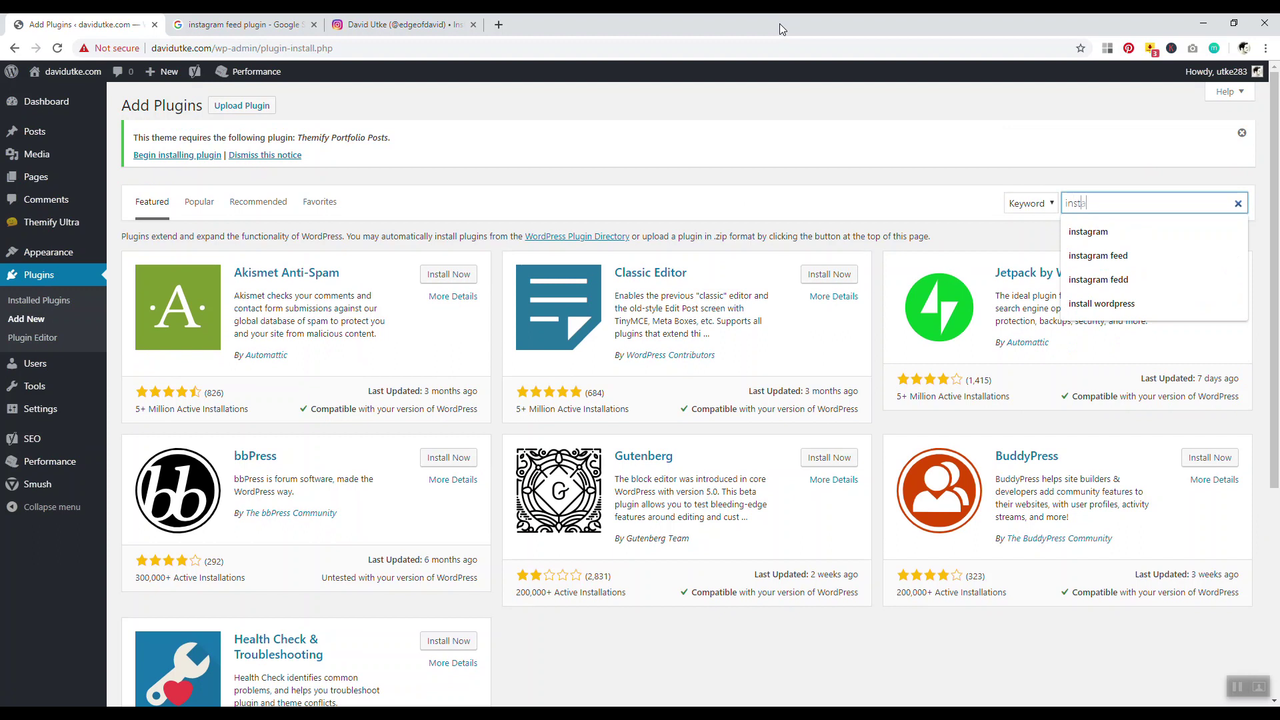
text(gram feed)
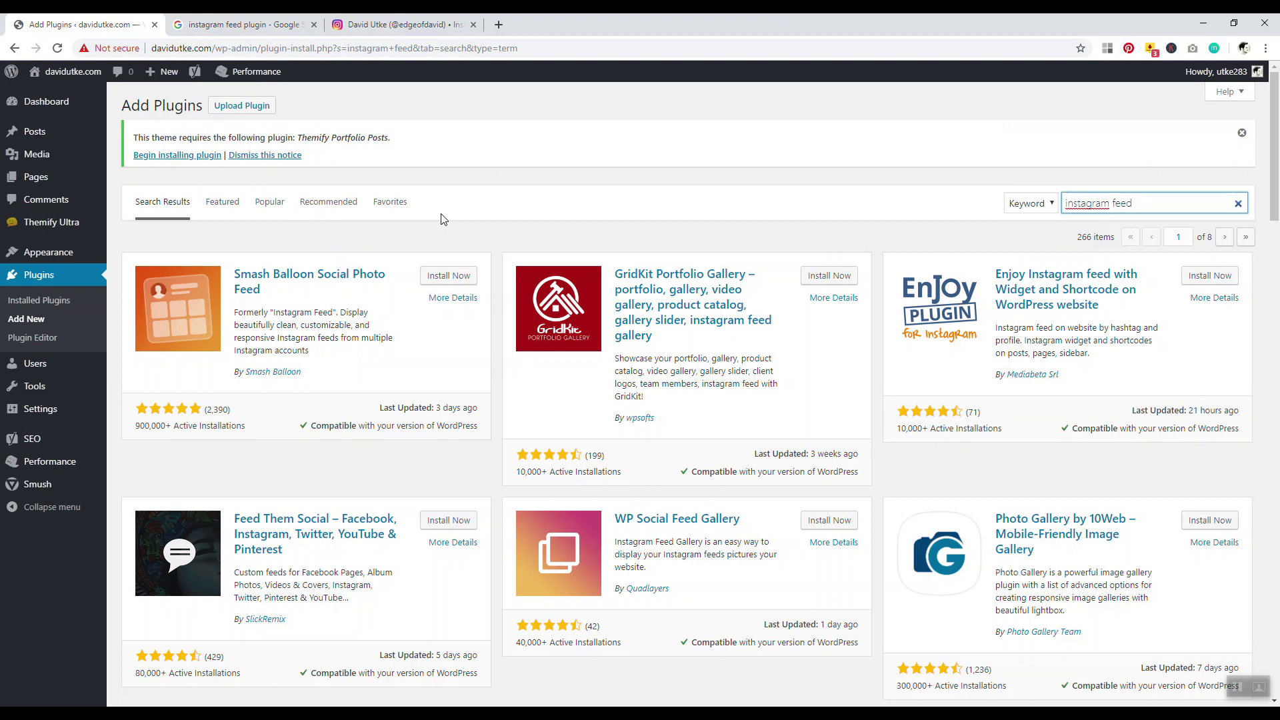
click(443, 276)
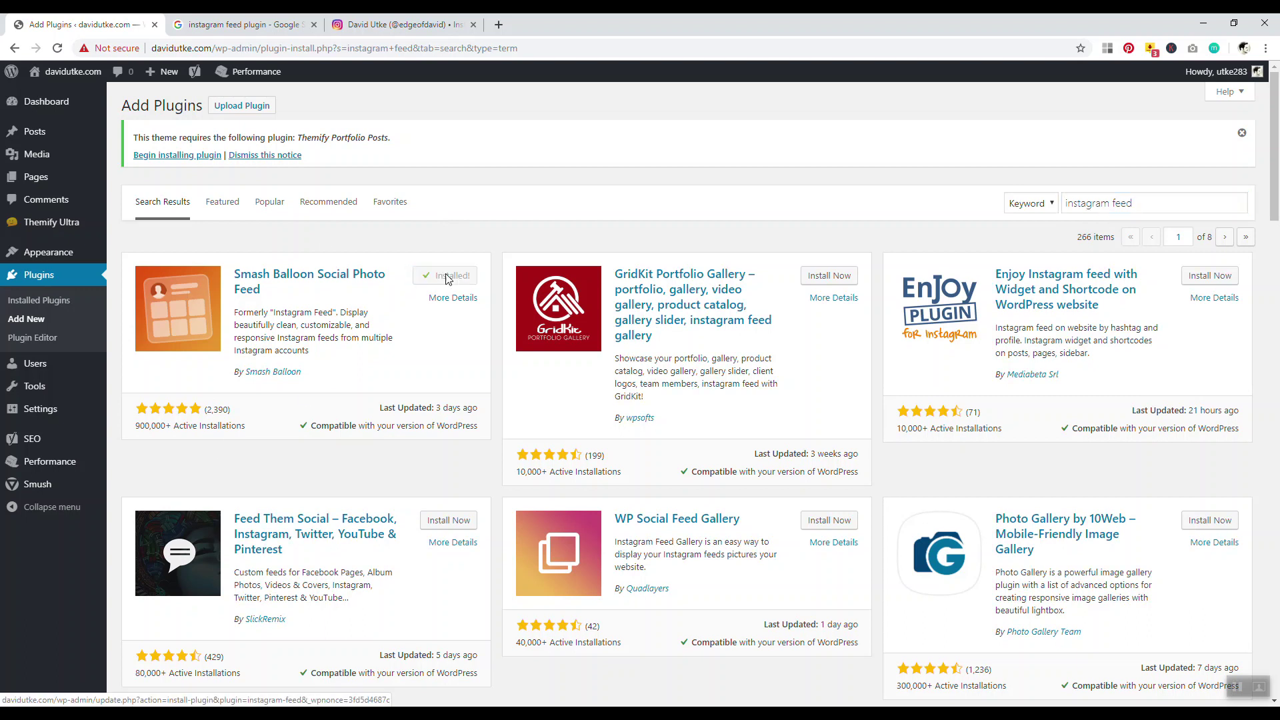
click(446, 279)
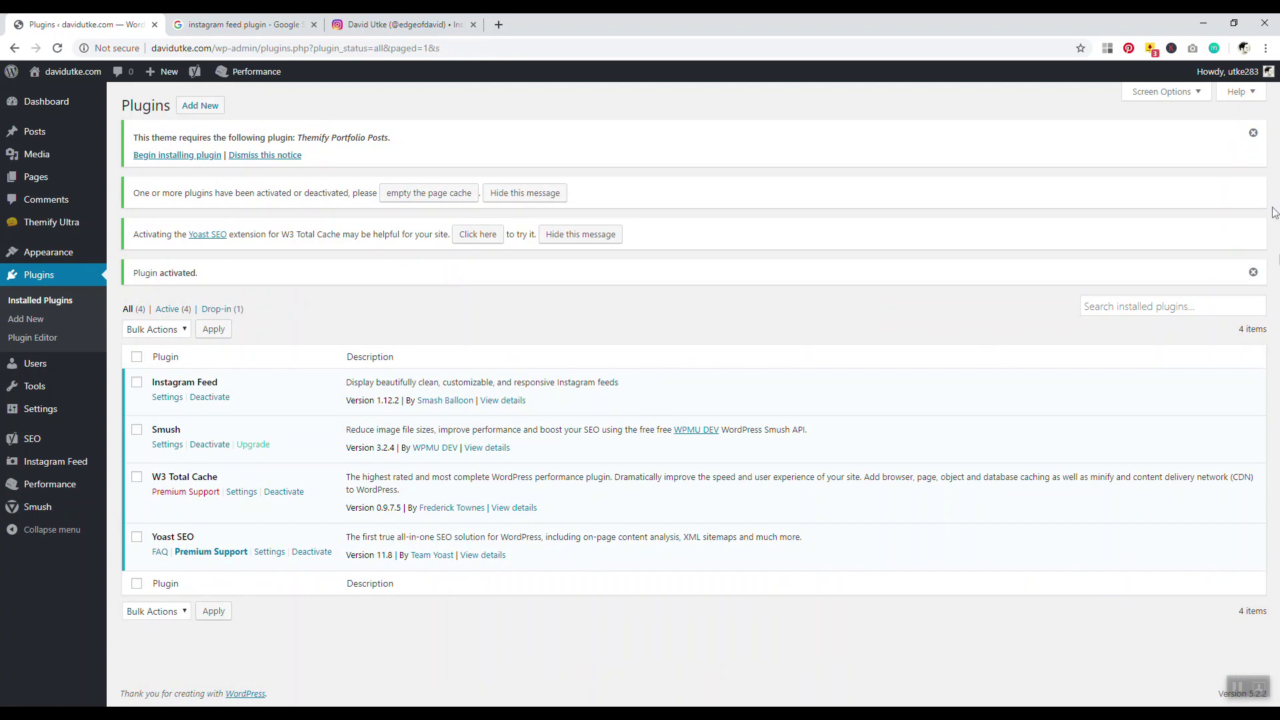
Dismiss the activation and Themify notices, then connect an Instagram account in Instagram Feed settings.
click(1254, 273)
click(1254, 136)
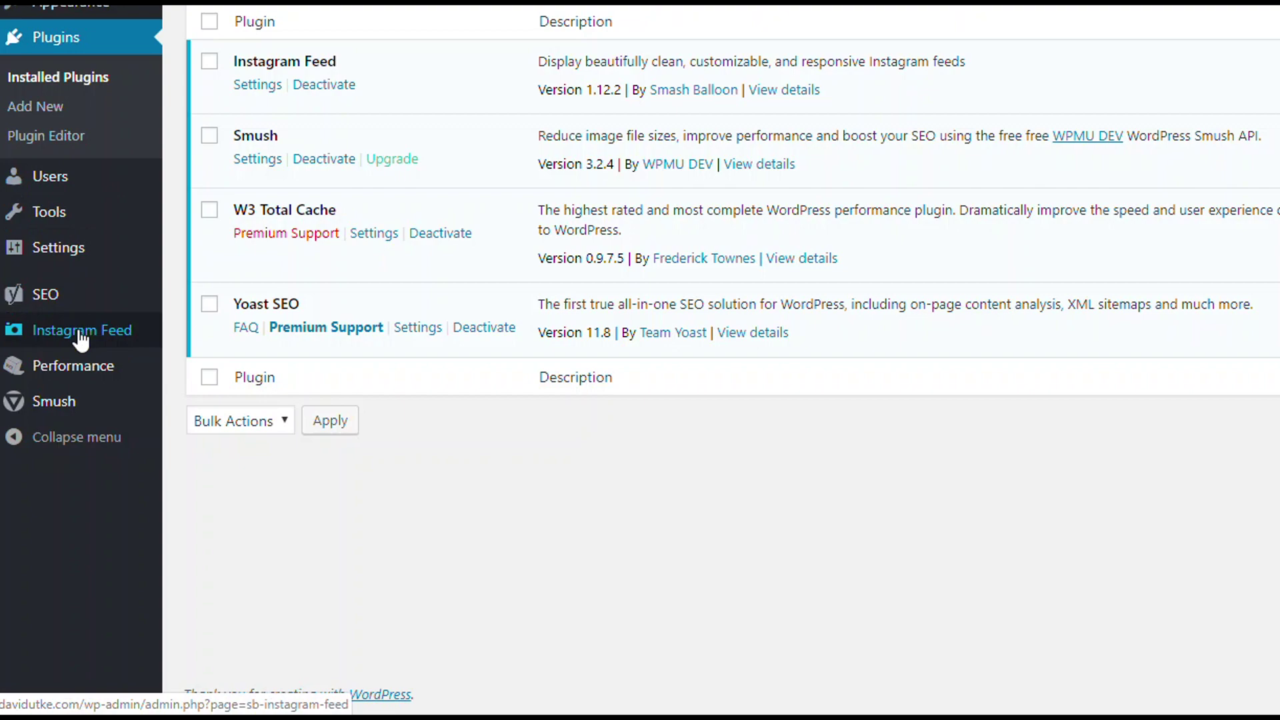
click(80, 333)
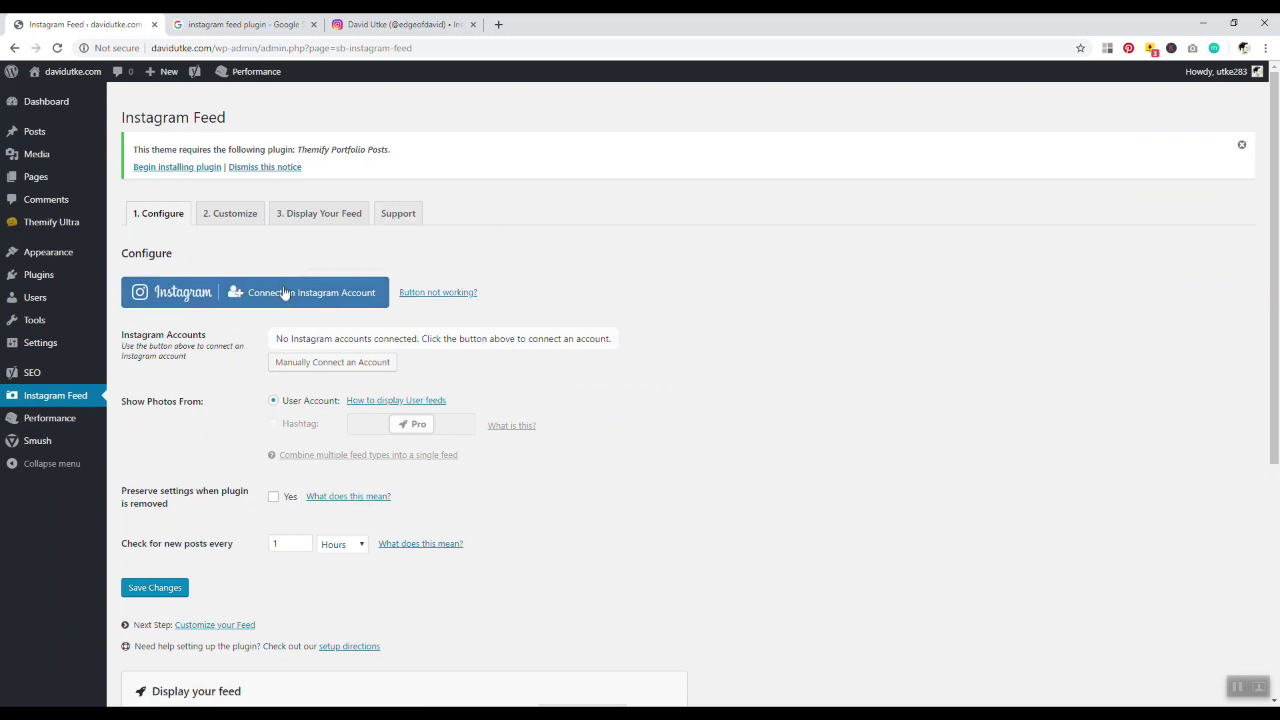
click(286, 295)
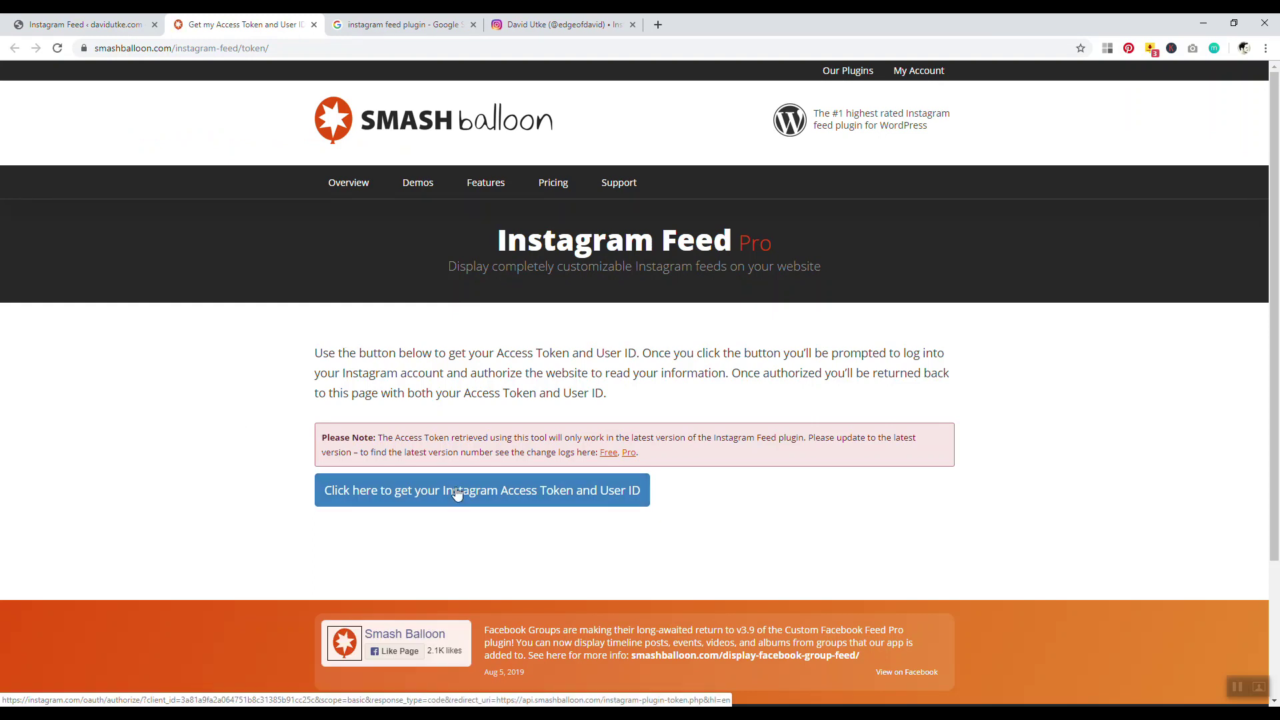
key(ctrl+shift+Tab)
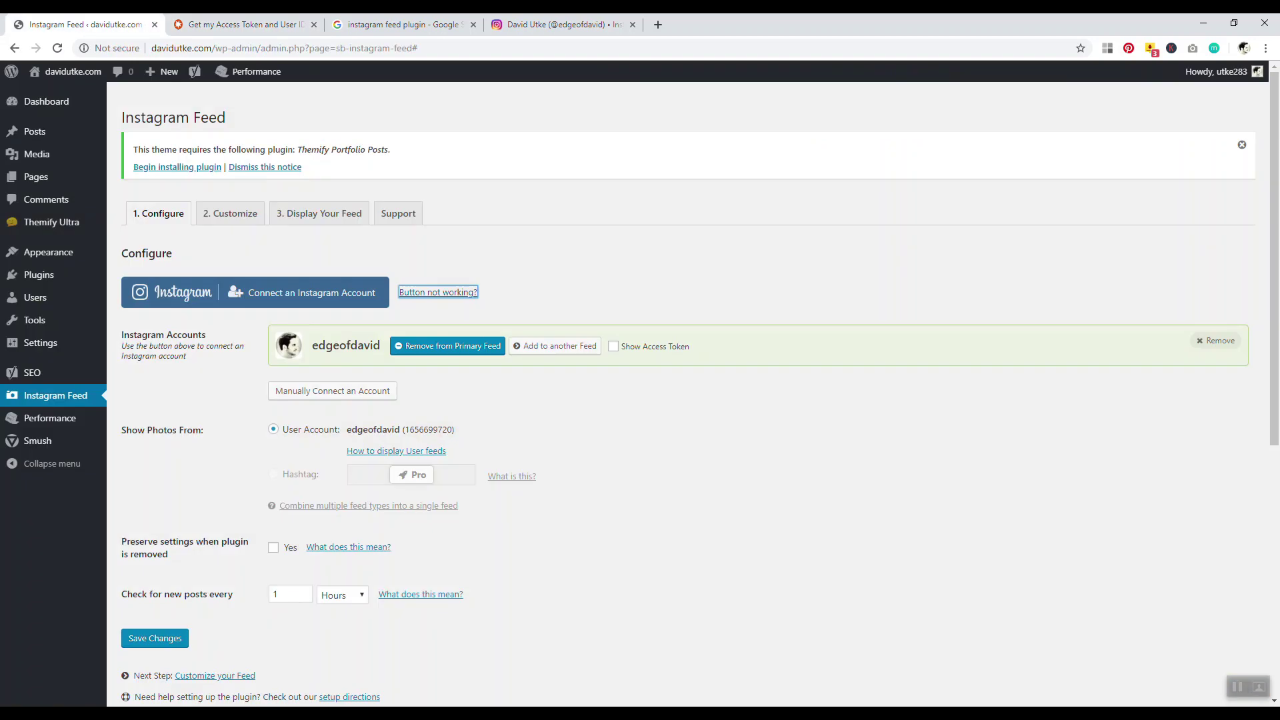
Reveal the manual access-token field and keep the update frequency in hours.
click(356, 395)
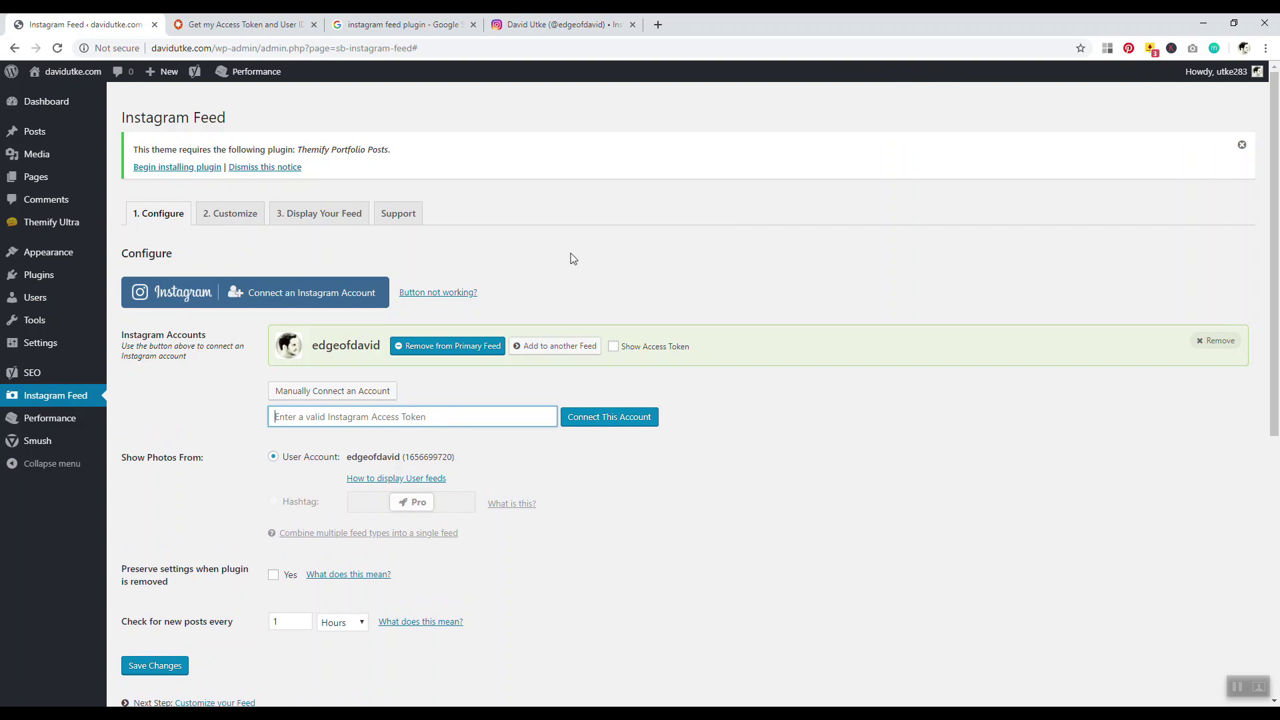
scroll(539, 310, down, 3)
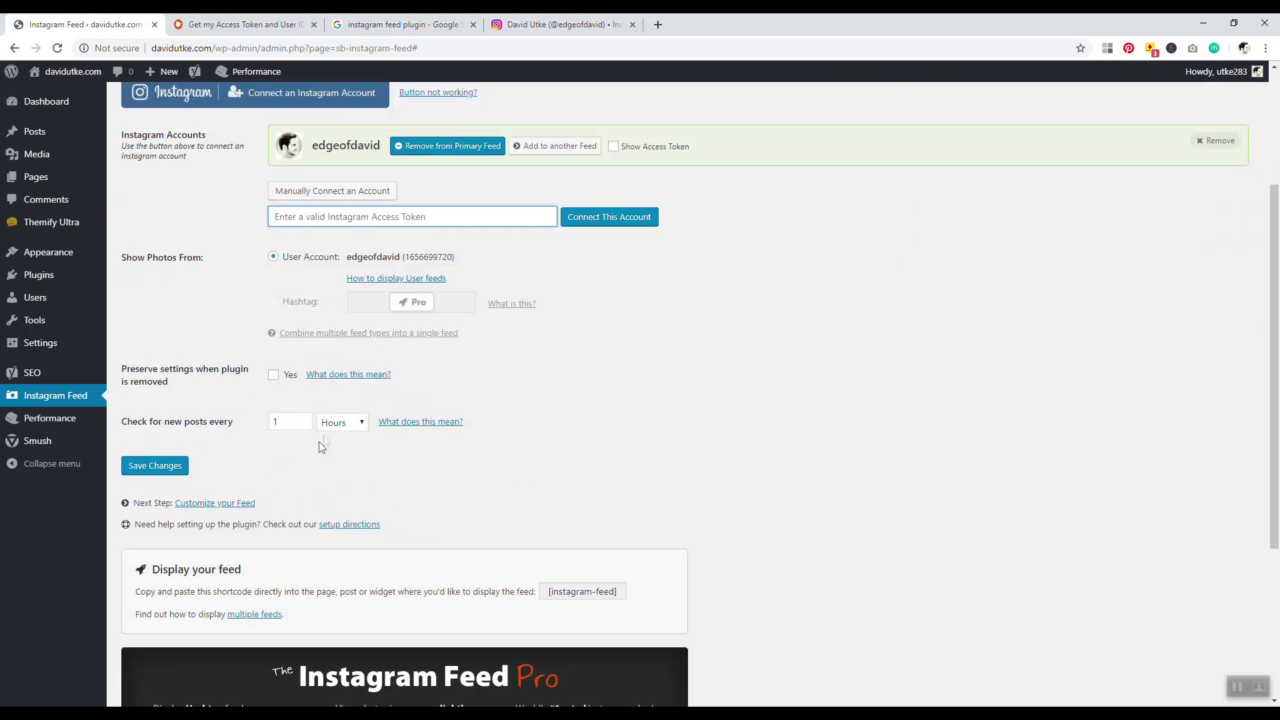
click(333, 422)
click(594, 473)
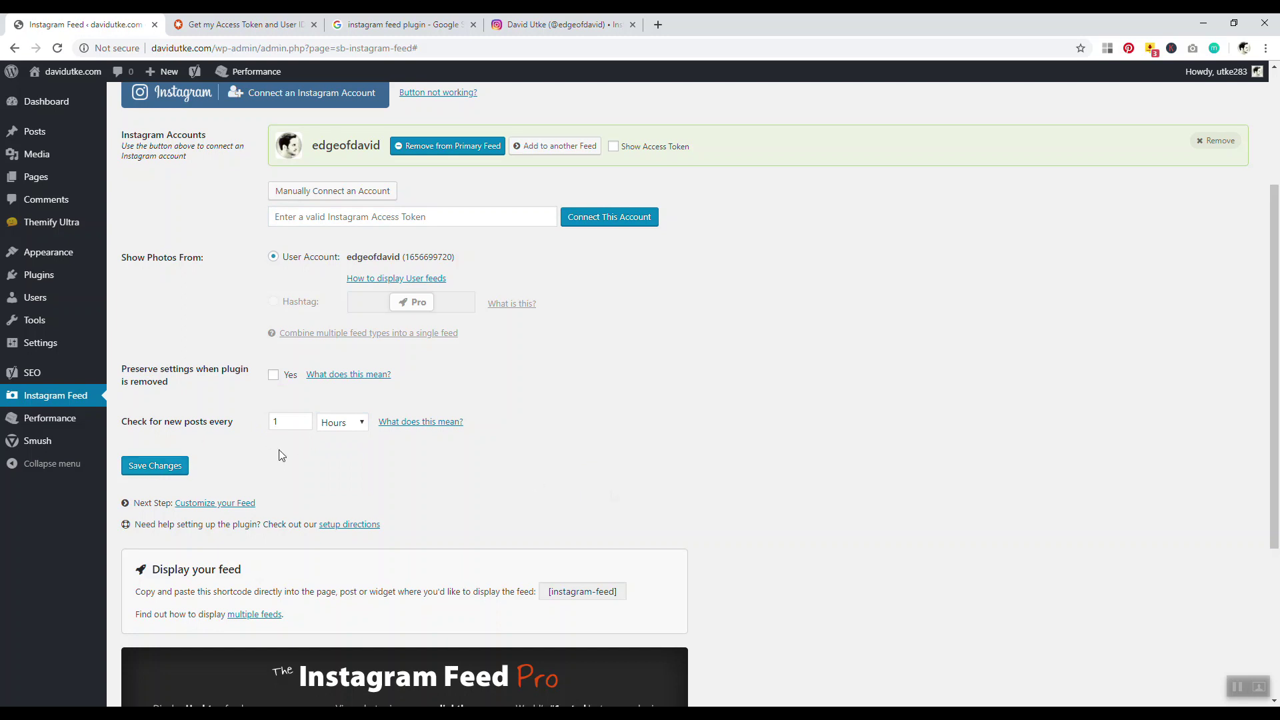
scroll(600, 450, down, 4)
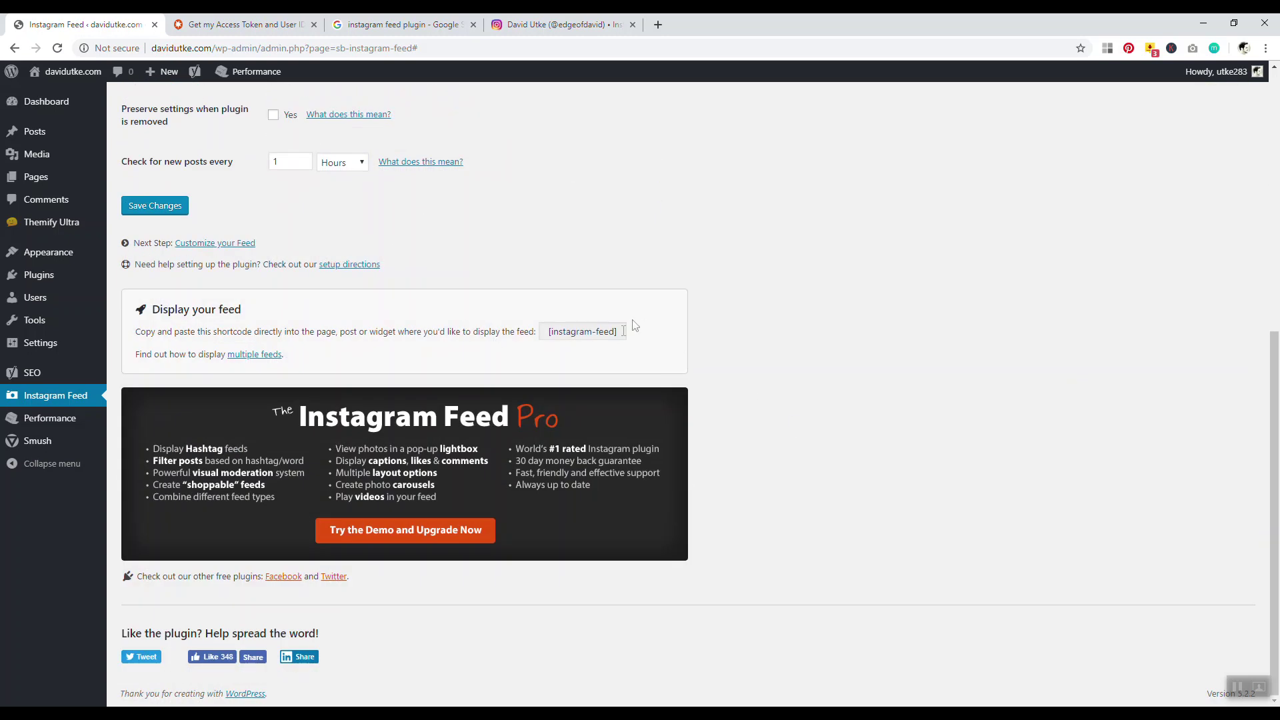
scroll(650, 330, up, 3)
Copy the [instagram-feed] shortcode and move to the 2. Customize tab.
click(609, 532)
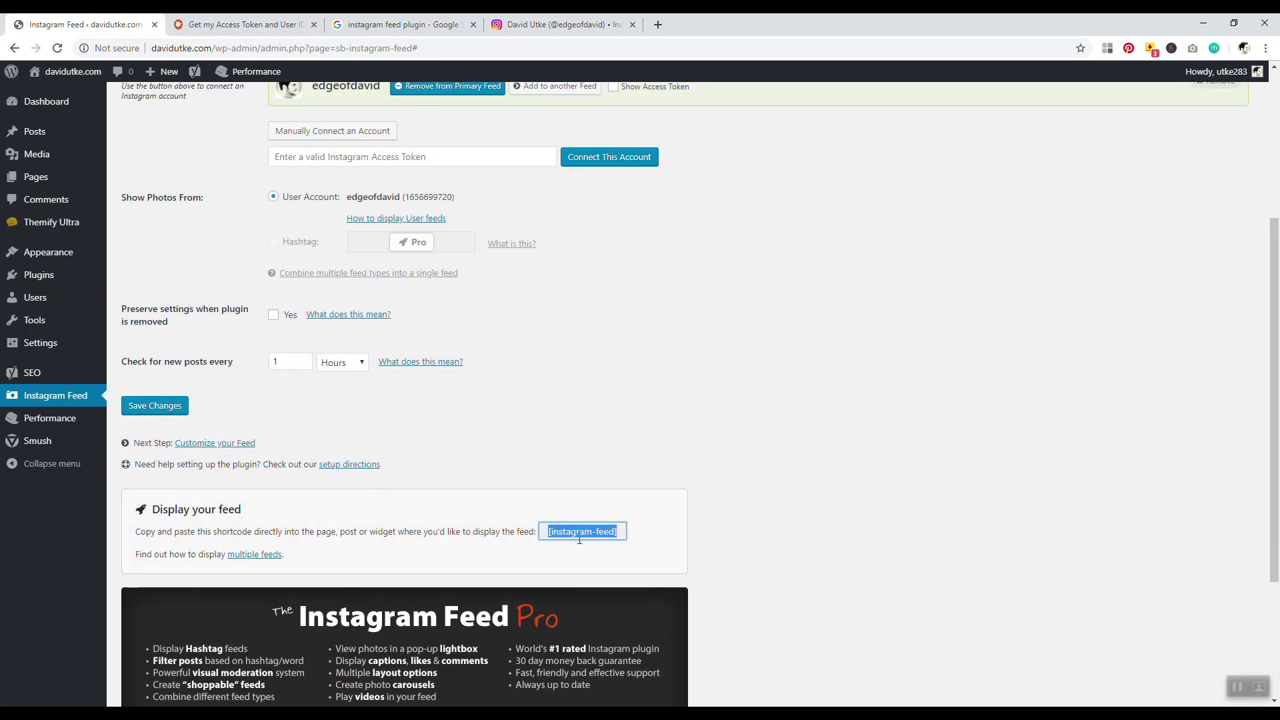
right_click(601, 536)
drag(1275, 500, 1275, 354)
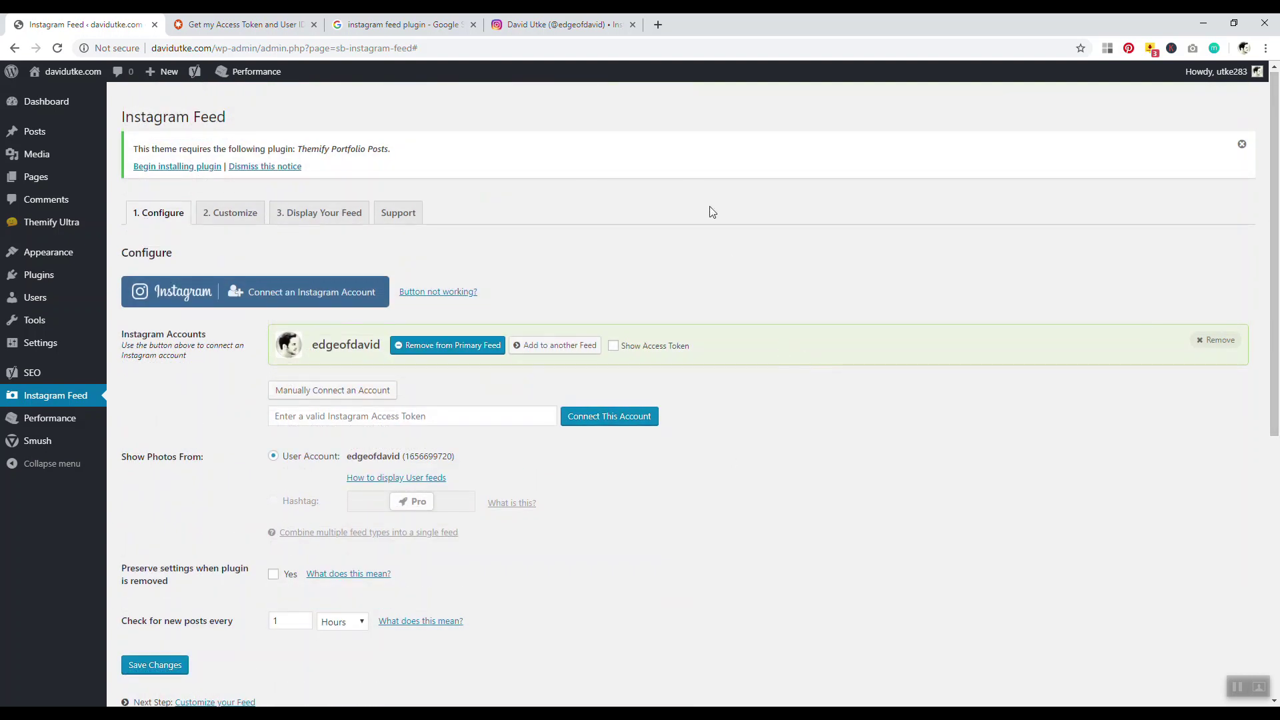
click(223, 213)
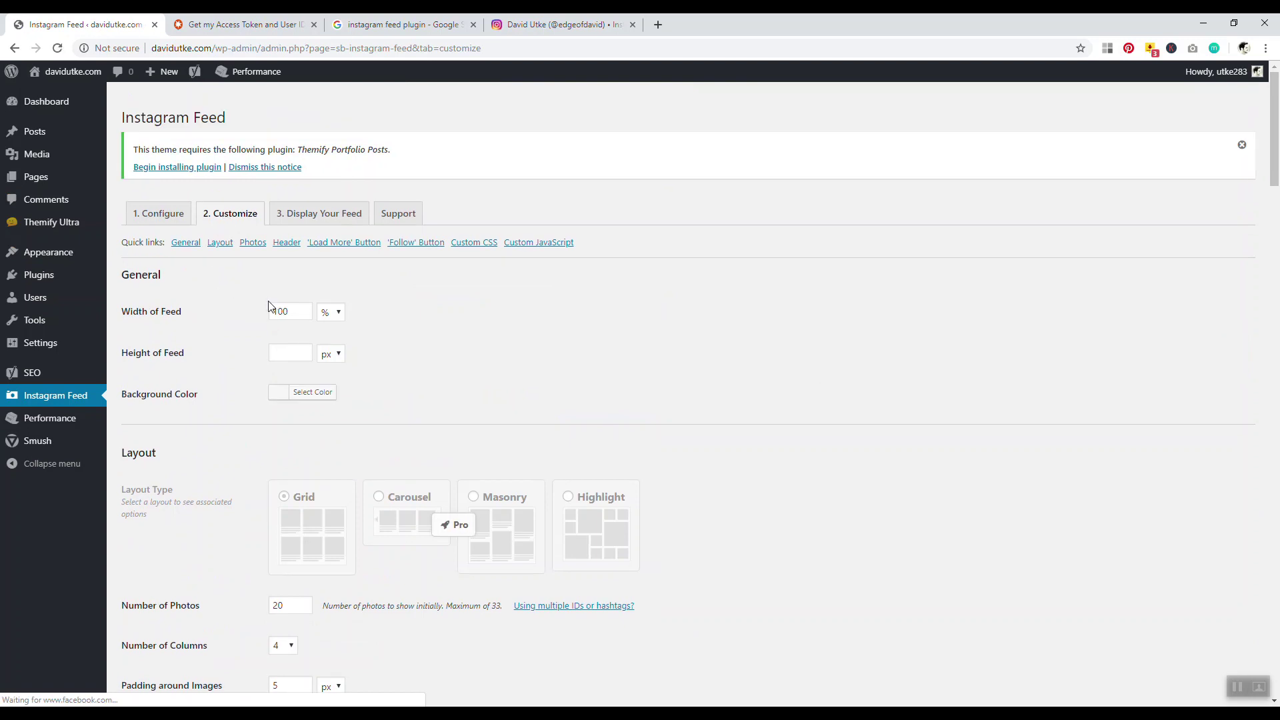
Glance at the feed background colour picker, then close the open Instagram post.
click(314, 393)
click(749, 329)
scroll(740, 337, down, 2)
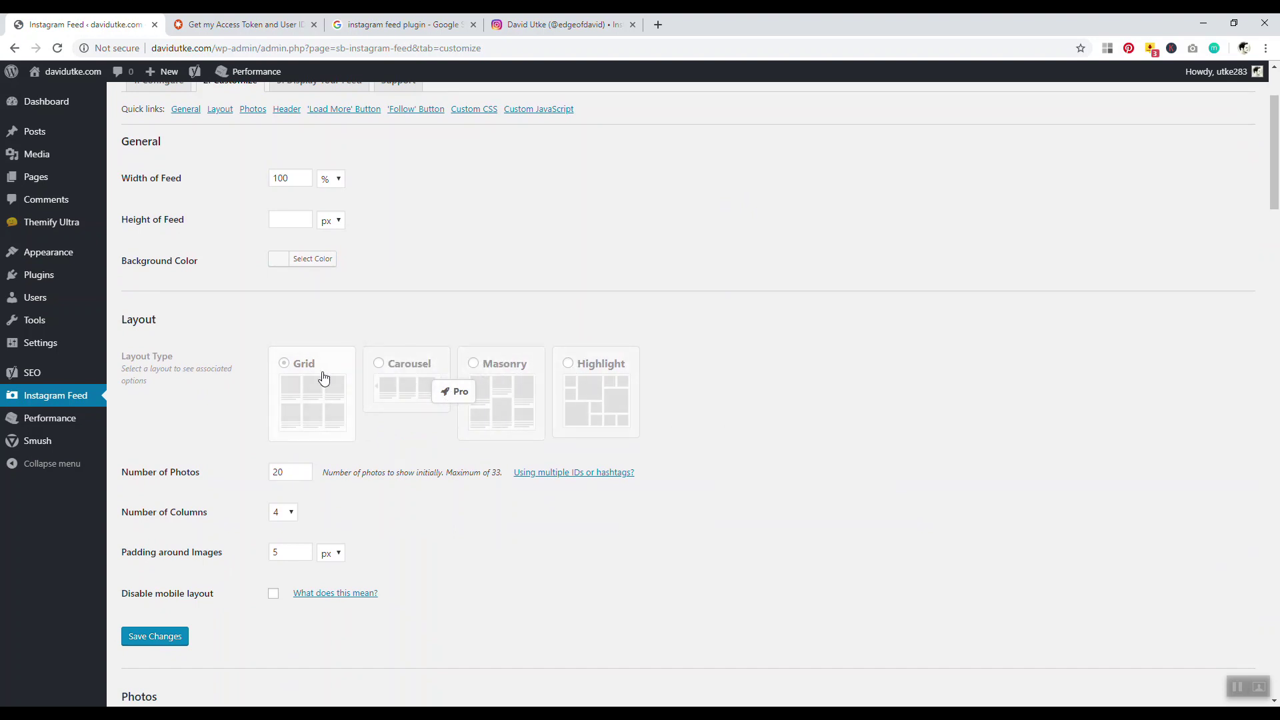
click(511, 20)
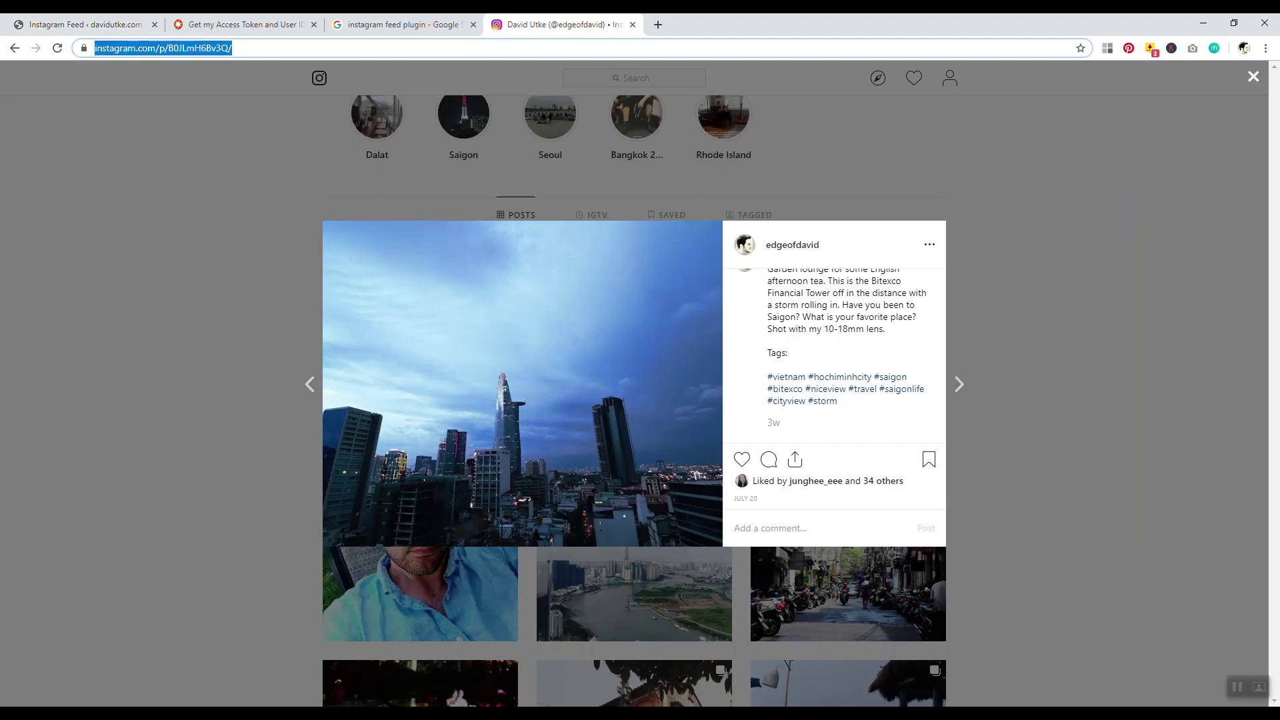
click(179, 339)
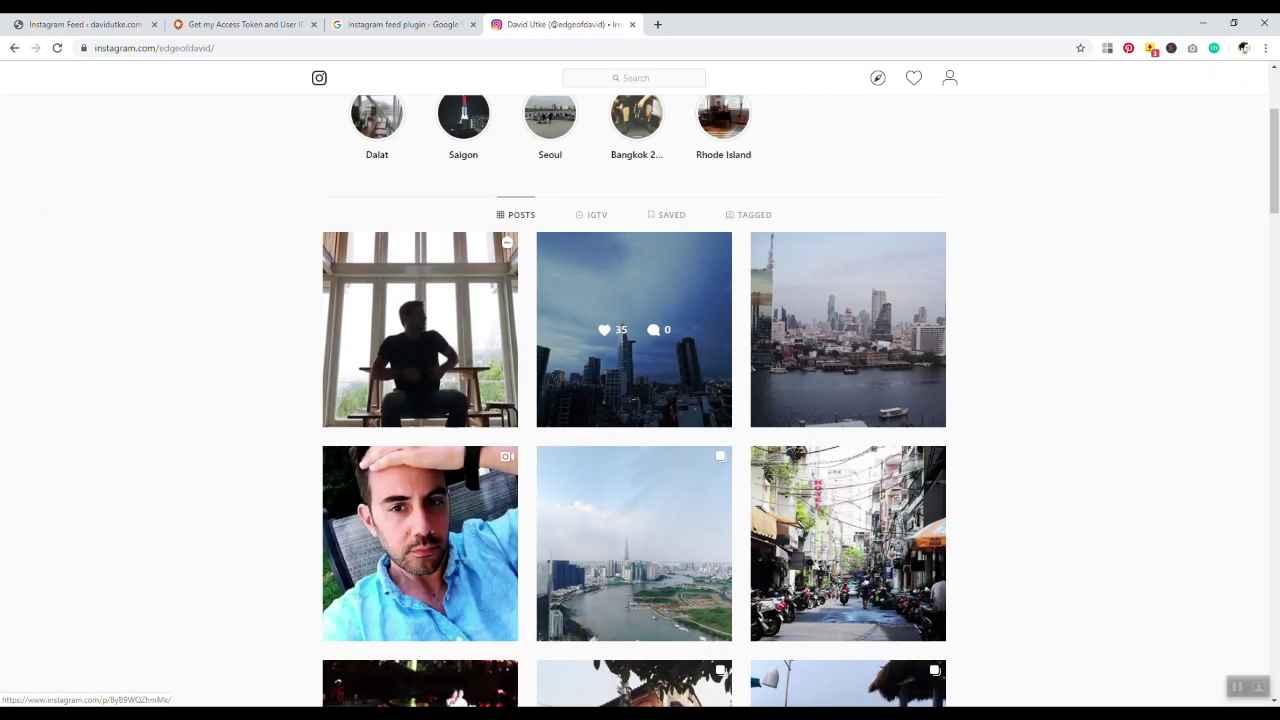
key(ctrl+1)
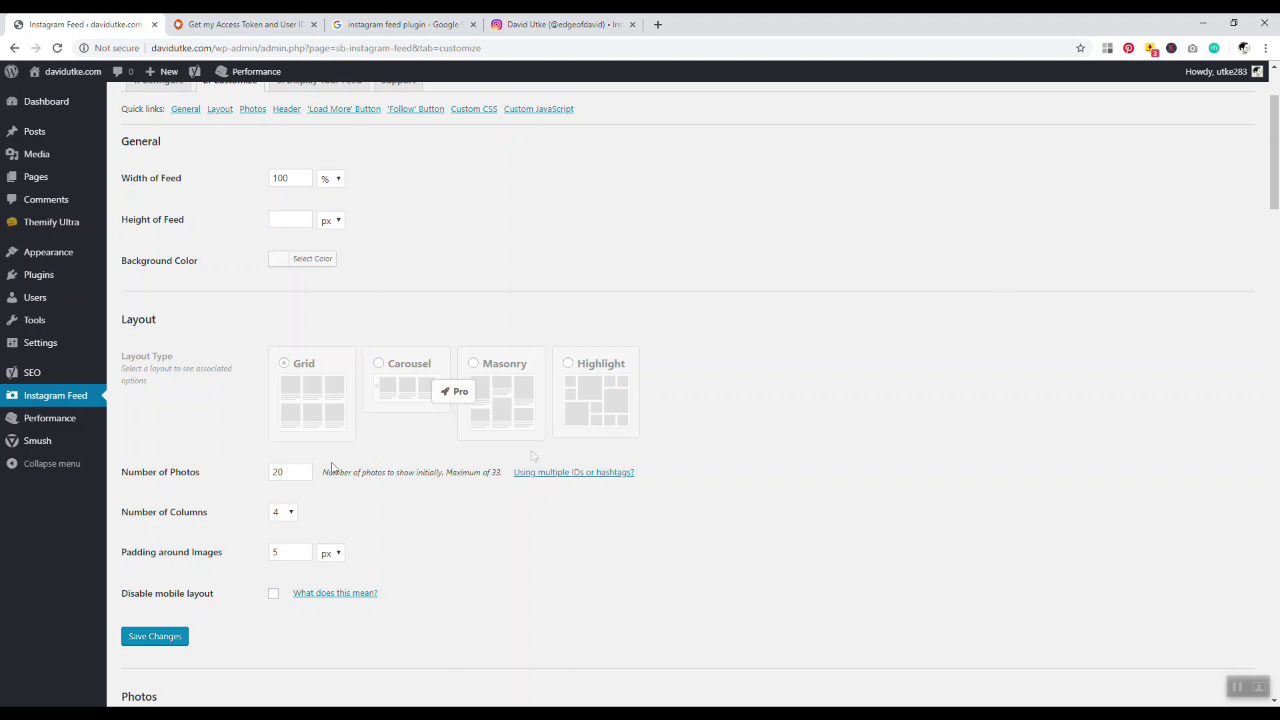
Set Number of Photos to 6 and Number of Columns to 3, then save changes.
scroll(332, 467, down, 2)
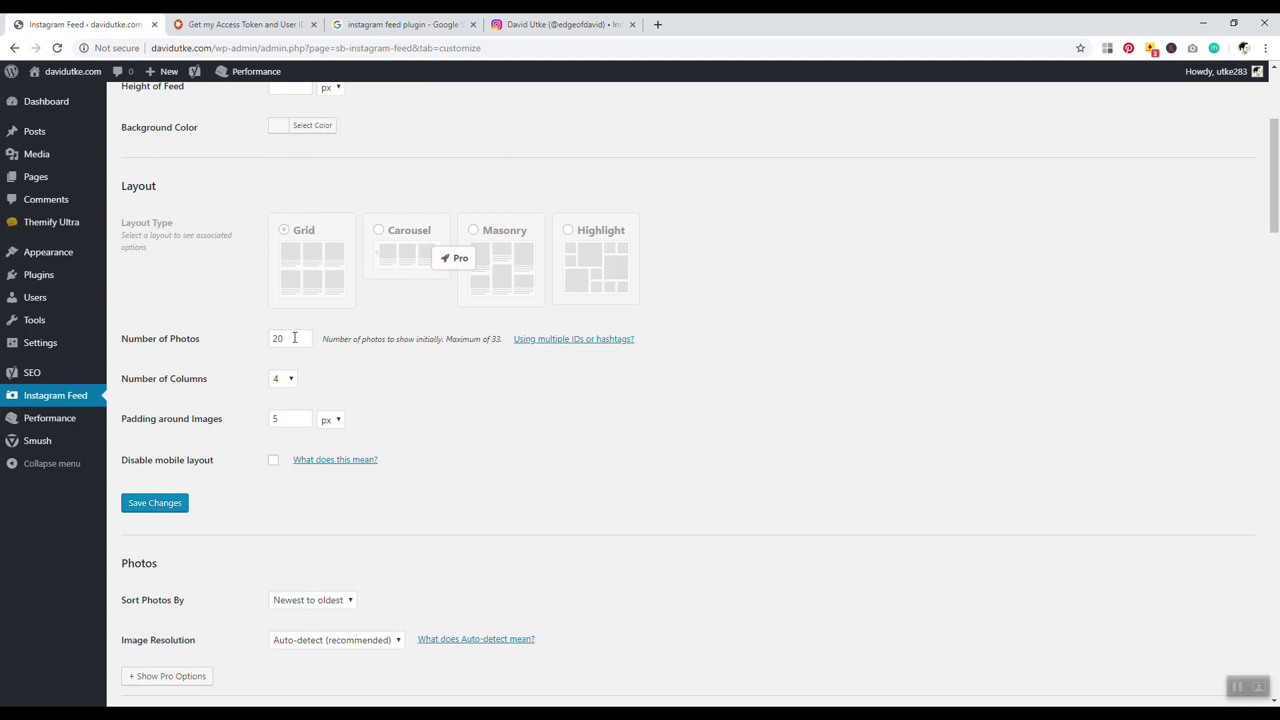
click(294, 338)
click(283, 379)
click(280, 442)
click(162, 505)
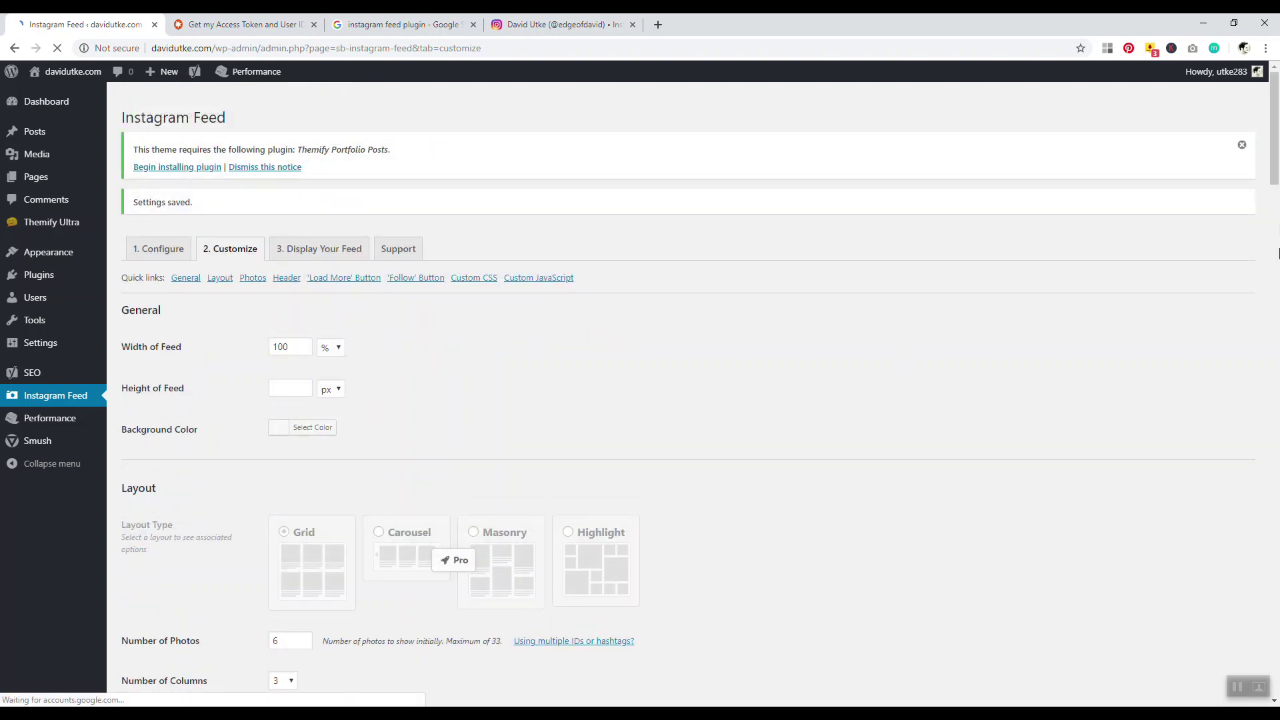
Copy the [instagram-feed] shortcode from the Configure tab.
click(159, 251)
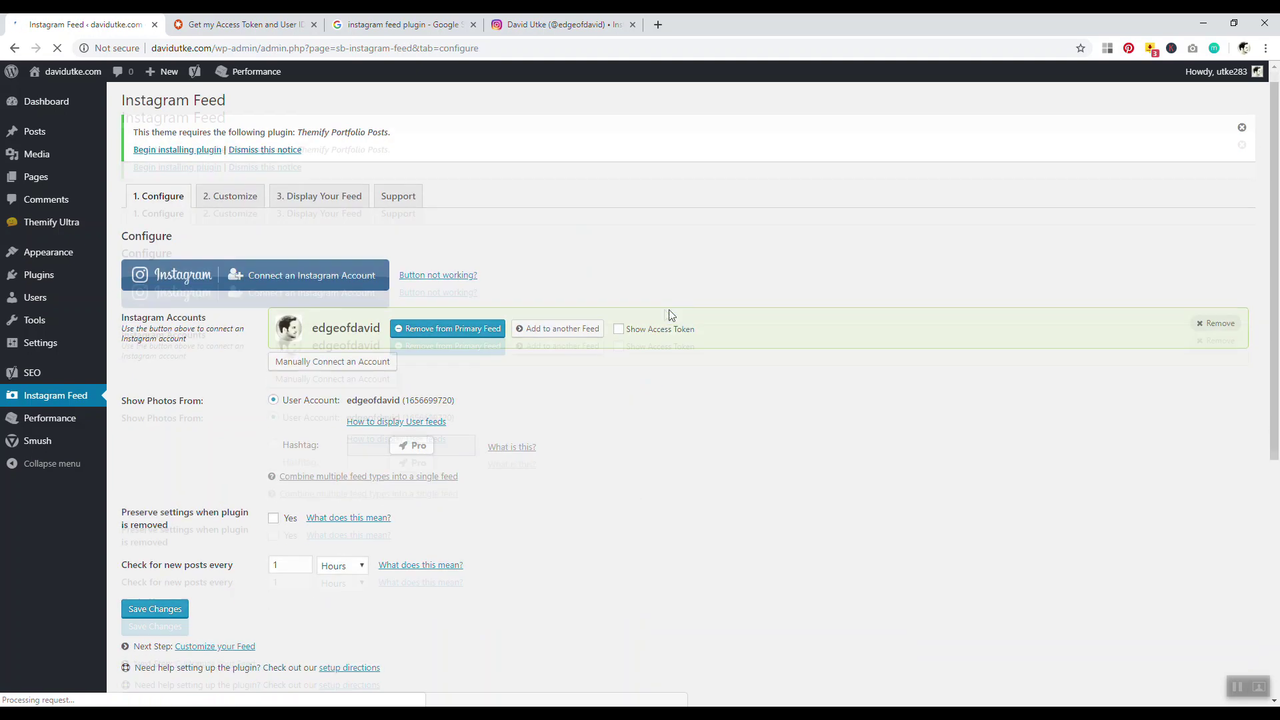
scroll(675, 315, down, 6)
click(582, 352)
right_click(580, 350)
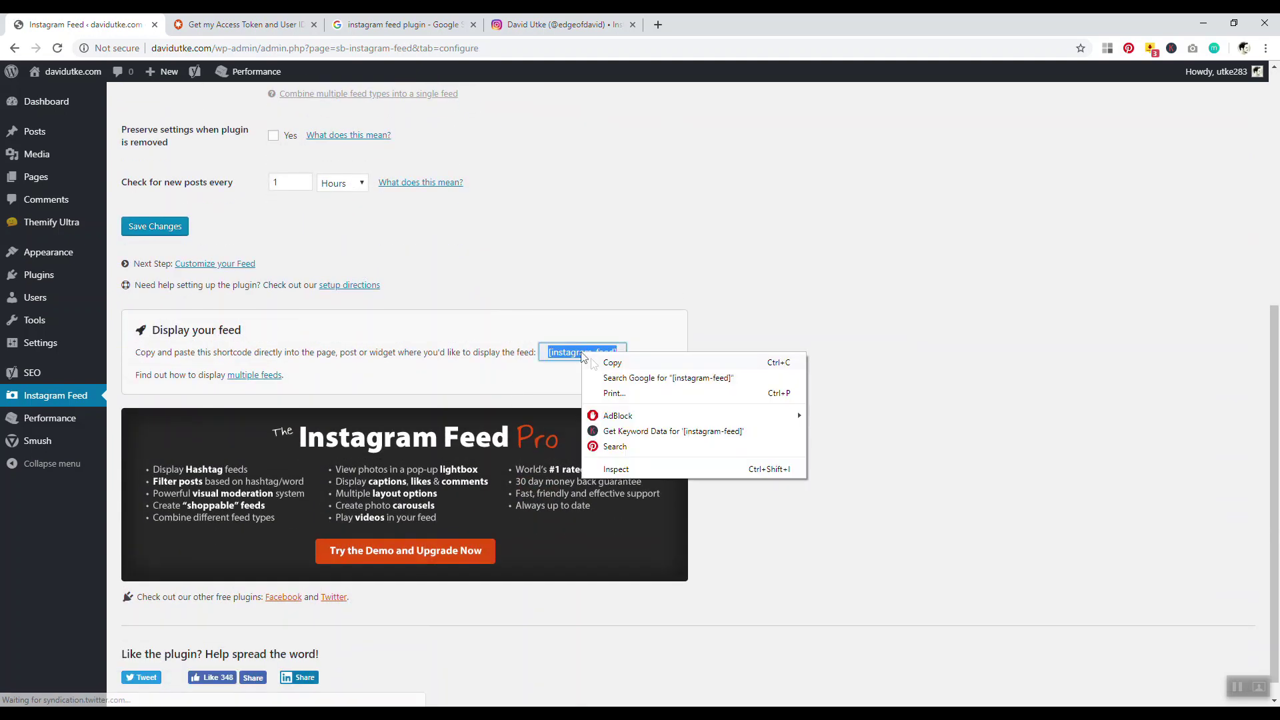
click(610, 364)
Browse the shortcode options table on the 3. Display Your Feed tab.
click(318, 218)
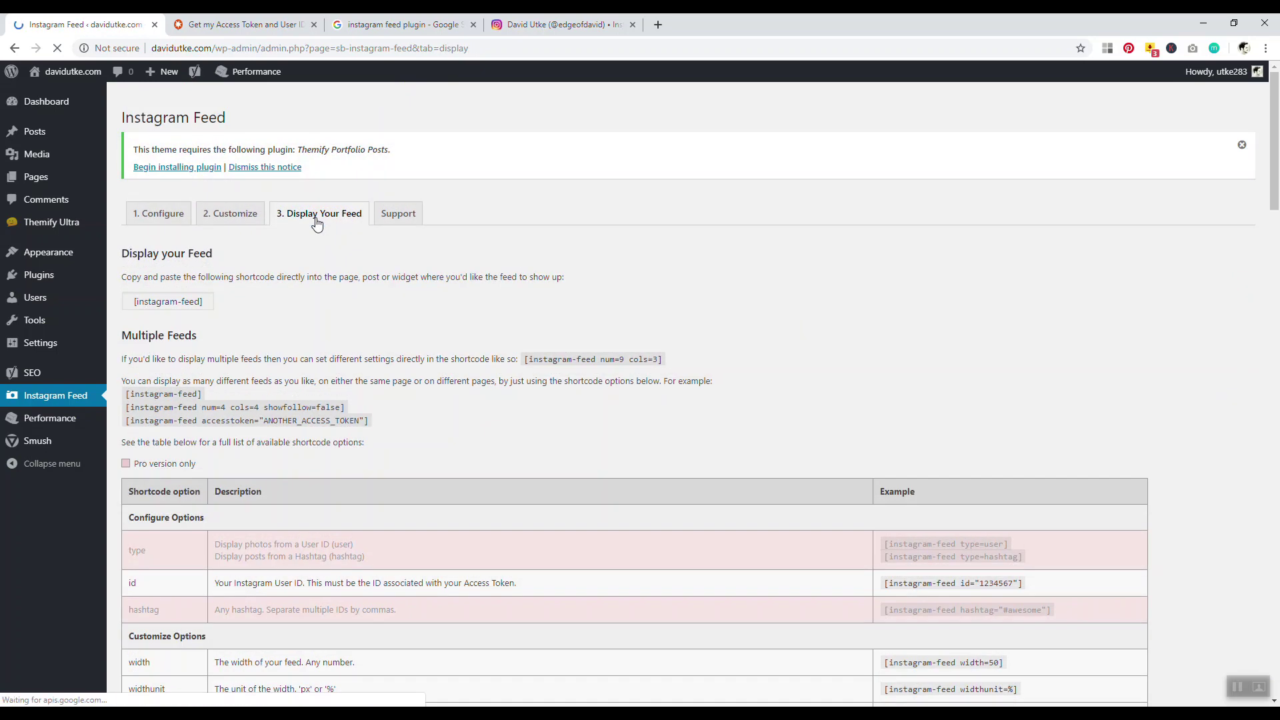
drag(1276, 142, 1246, 216)
scroll(392, 394, up, 5)
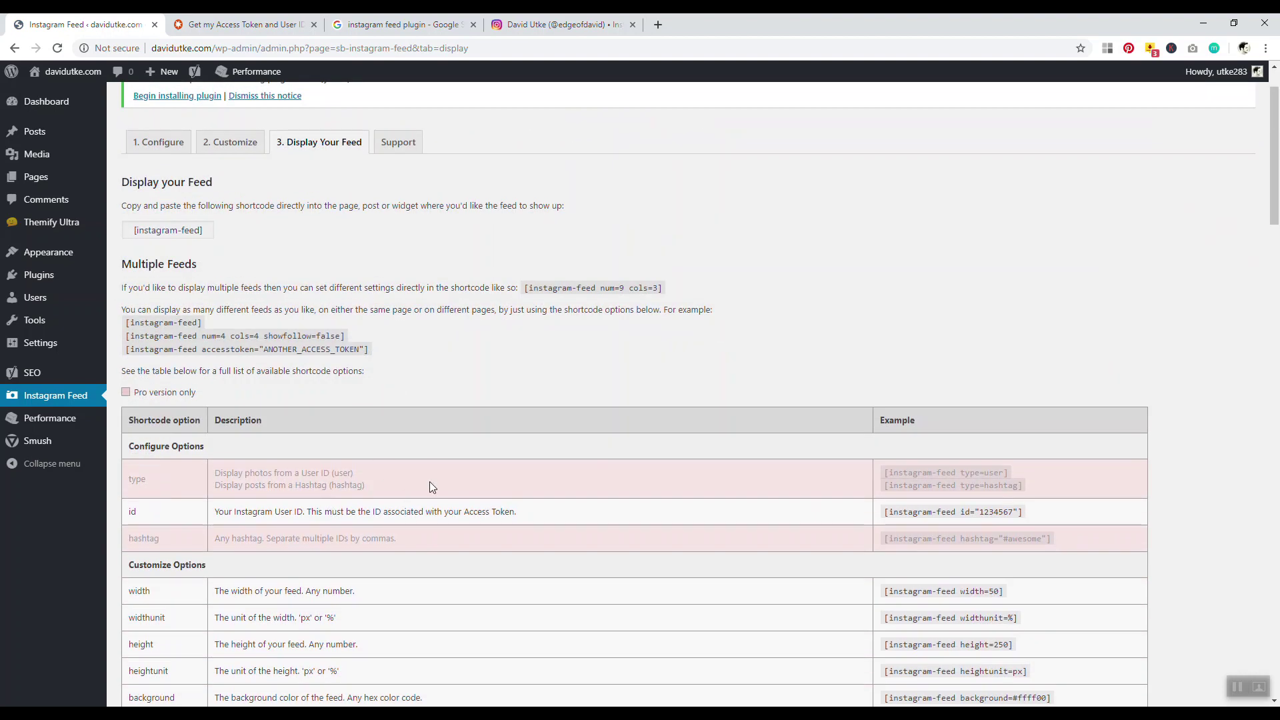
scroll(438, 384, down, 4)
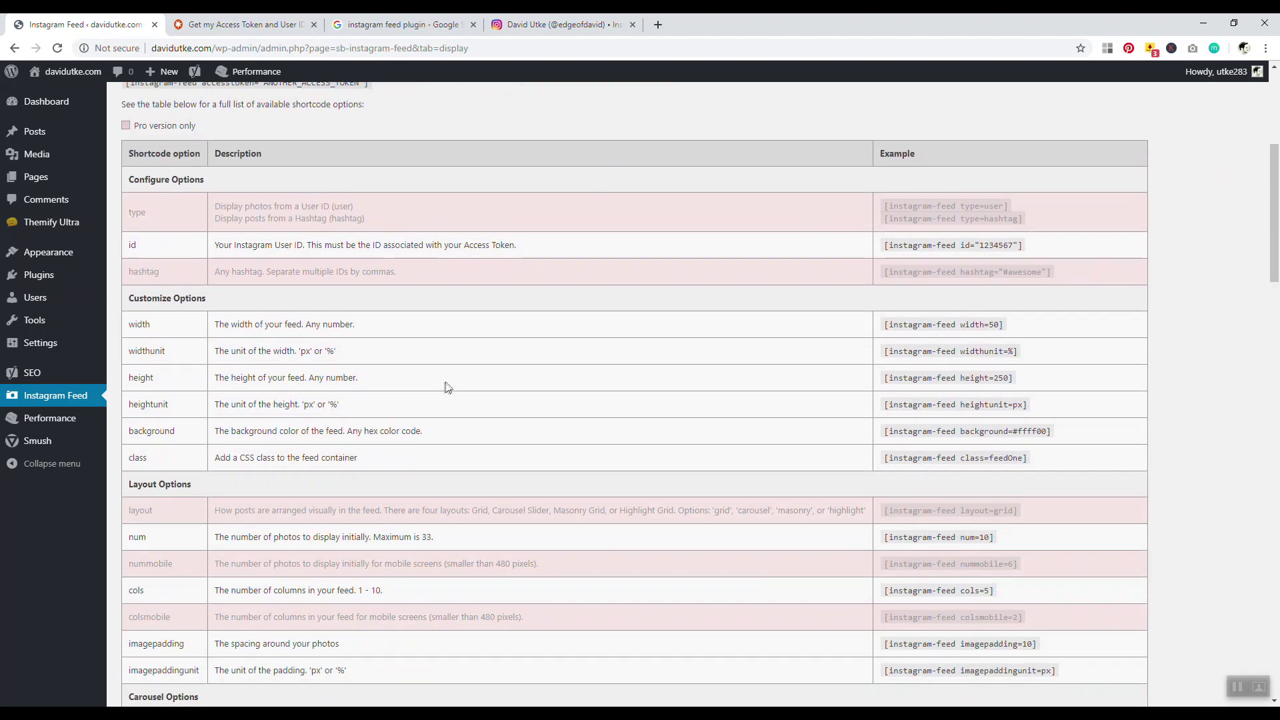
scroll(340, 336, down, 4)
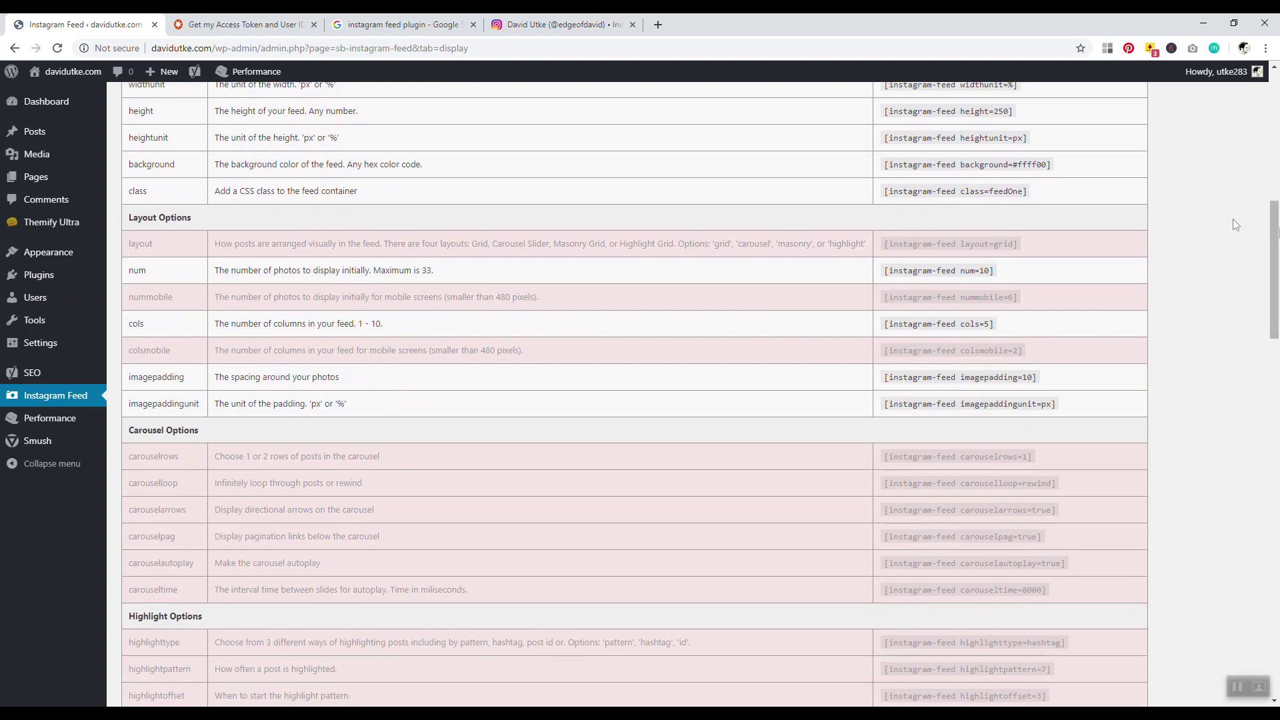
scroll(1266, 321, down, 4)
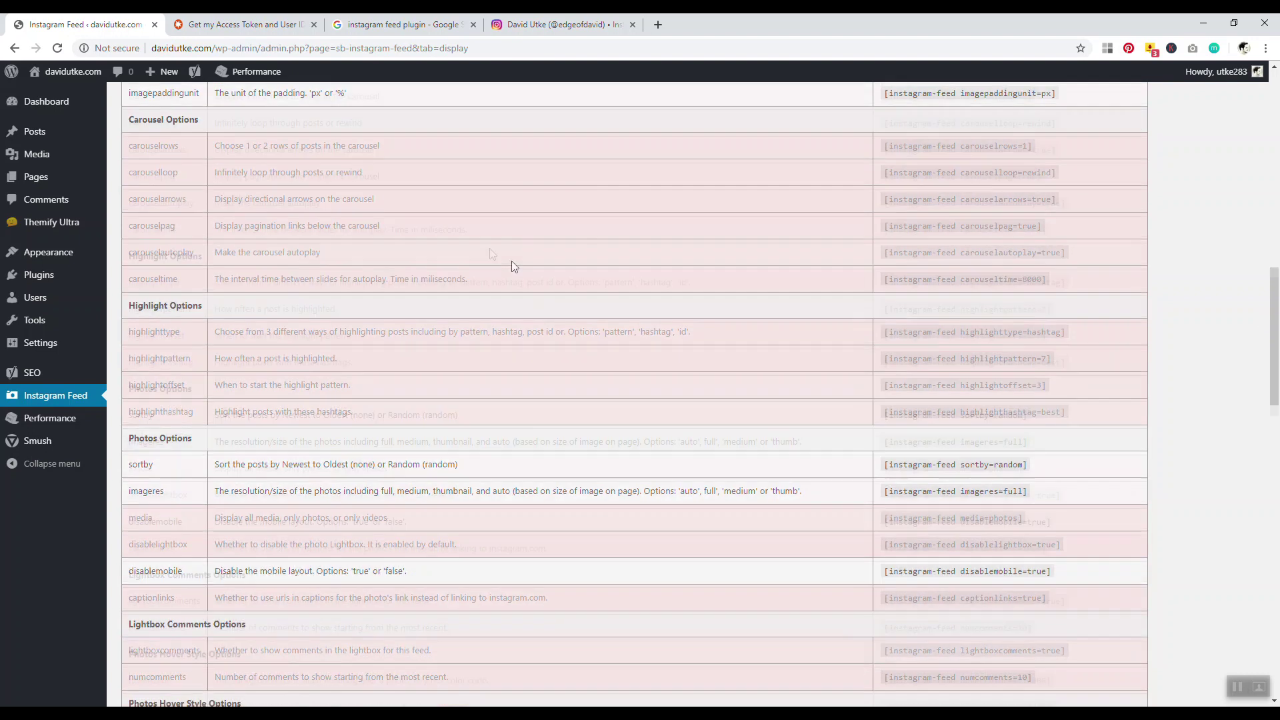
scroll(253, 287, up, 5)
scroll(153, 290, up, 5)
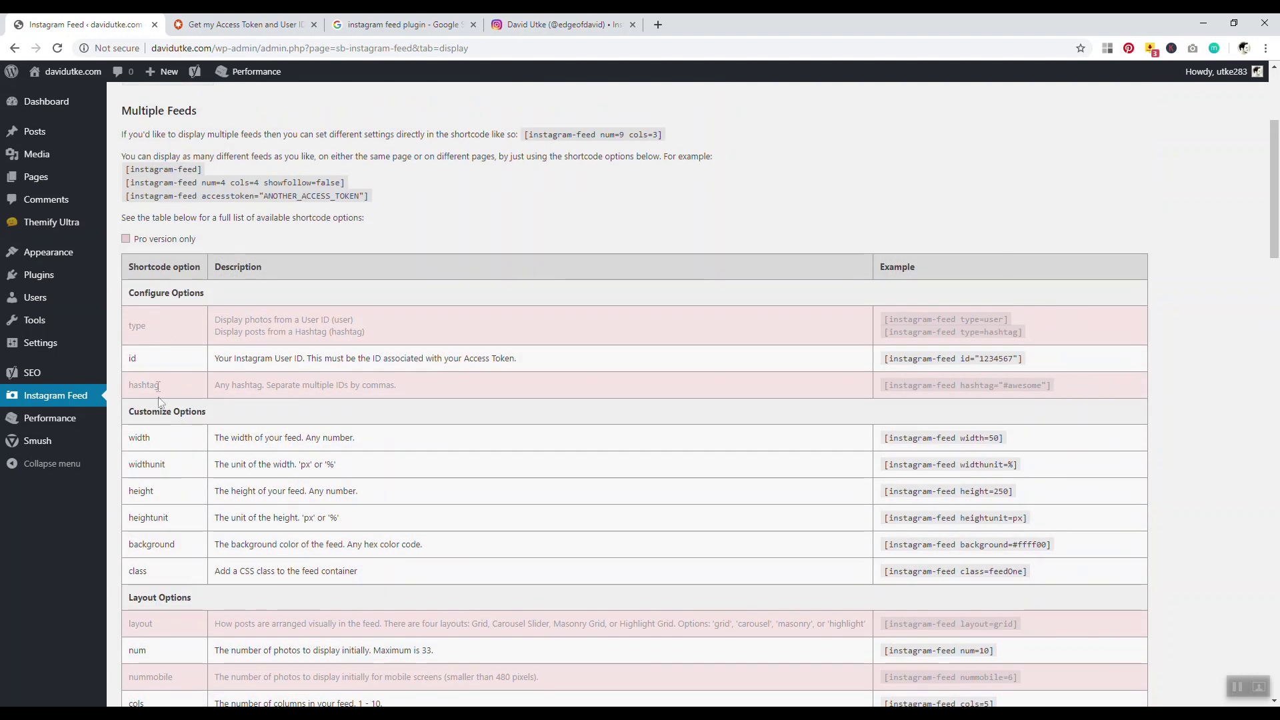
scroll(180, 460, down, 4)
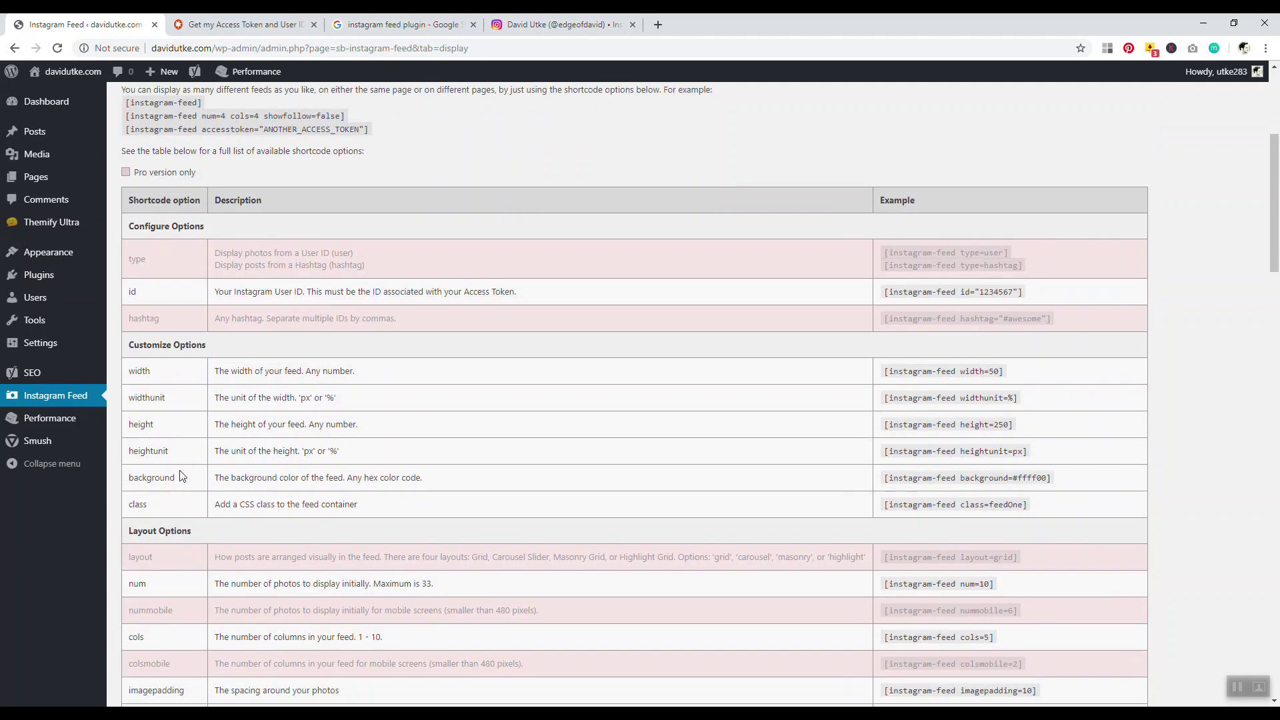
scroll(213, 449, down, 8)
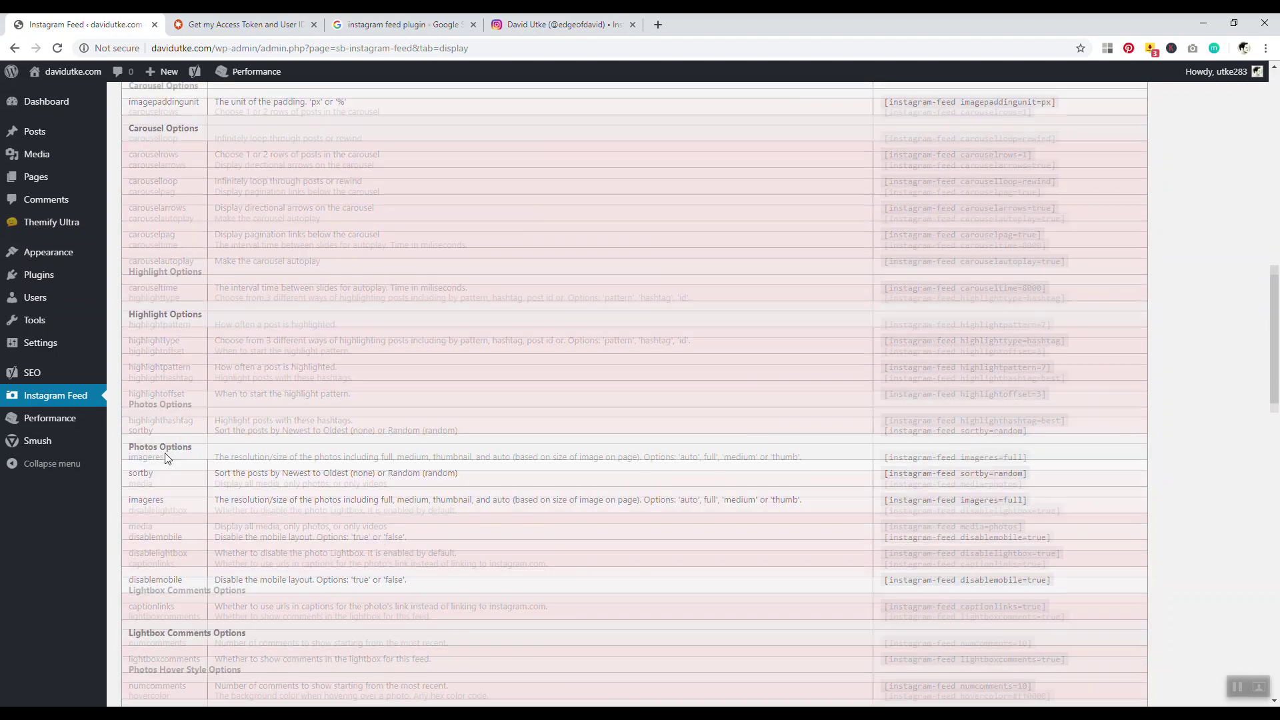
scroll(186, 427, down, 7)
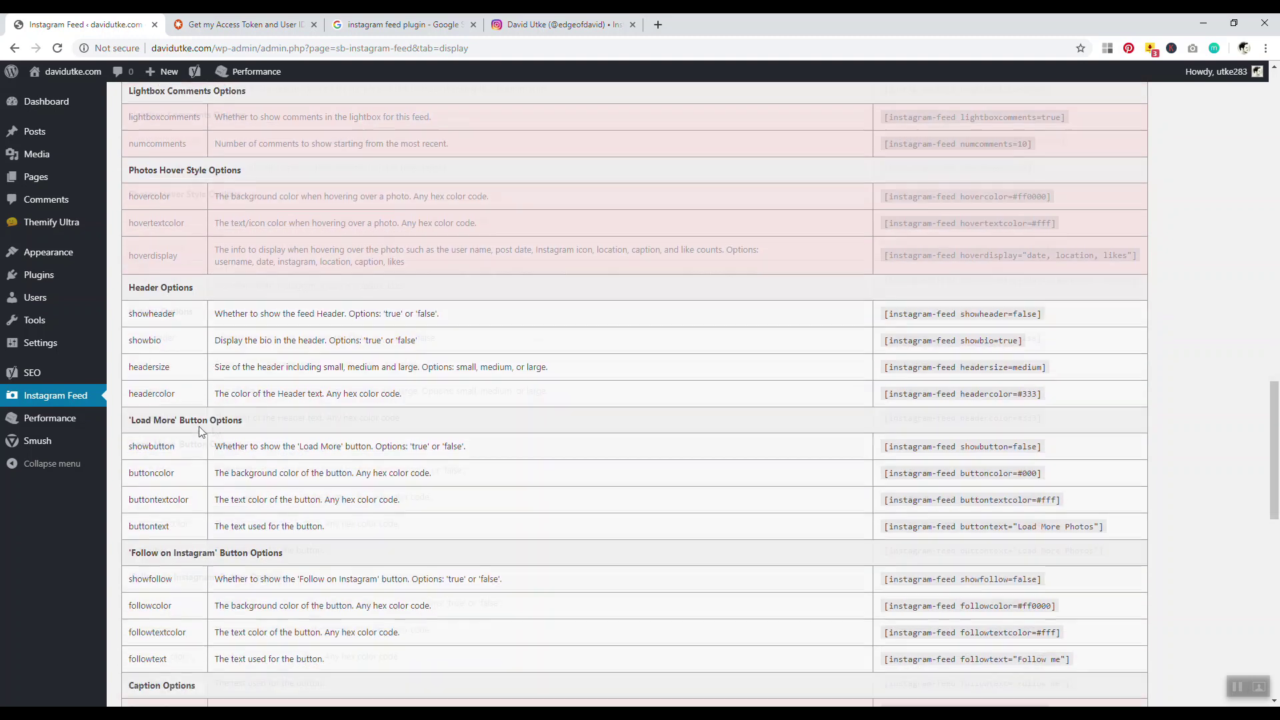
Clear a stray text selection, return to the page top, and bring up link options for Pages.
drag(210, 378, 134, 378)
scroll(134, 379, down, 2)
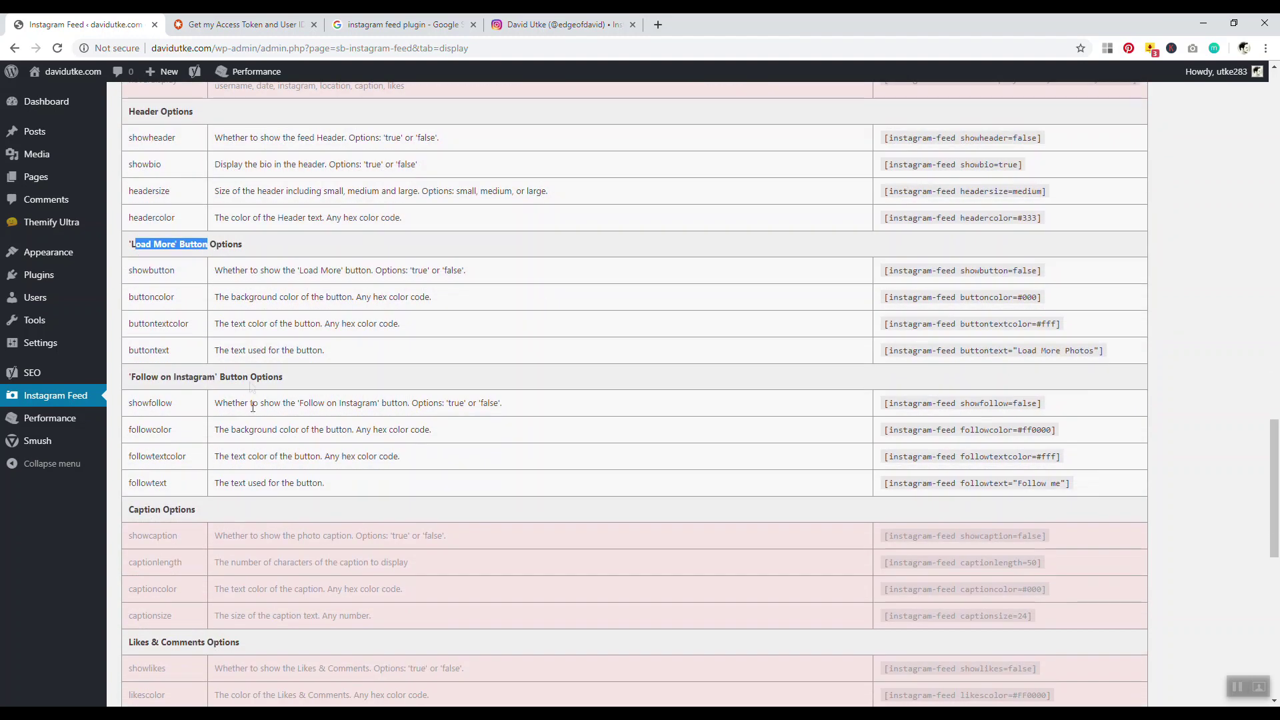
click(169, 378)
key(Home)
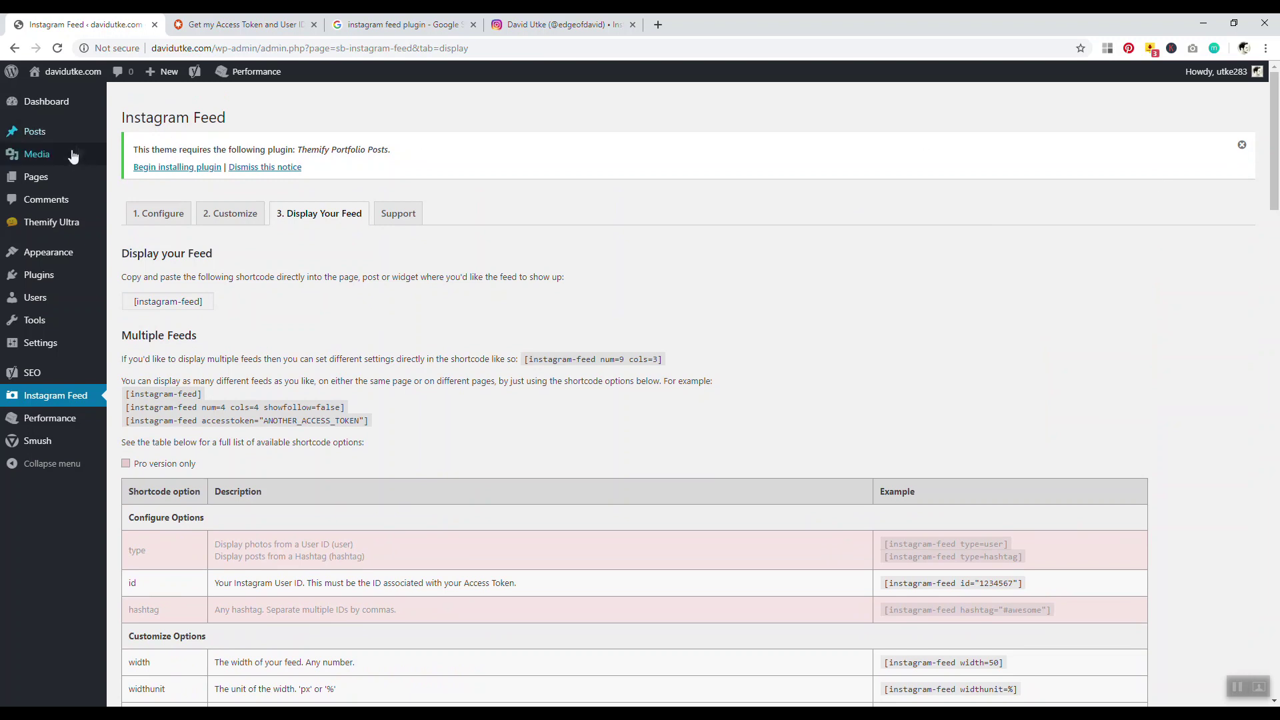
right_click(59, 184)
Open the 'instgram' page for editing from All Pages in a new tab.
click(72, 192)
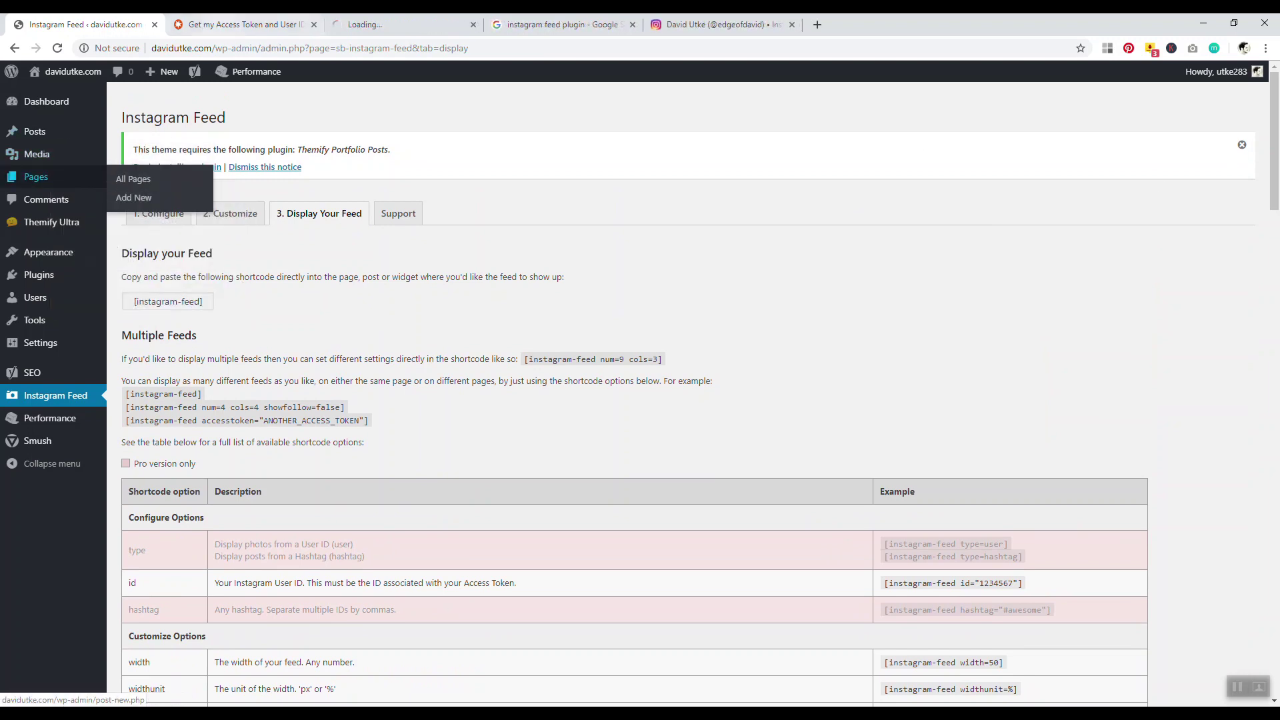
click(240, 25)
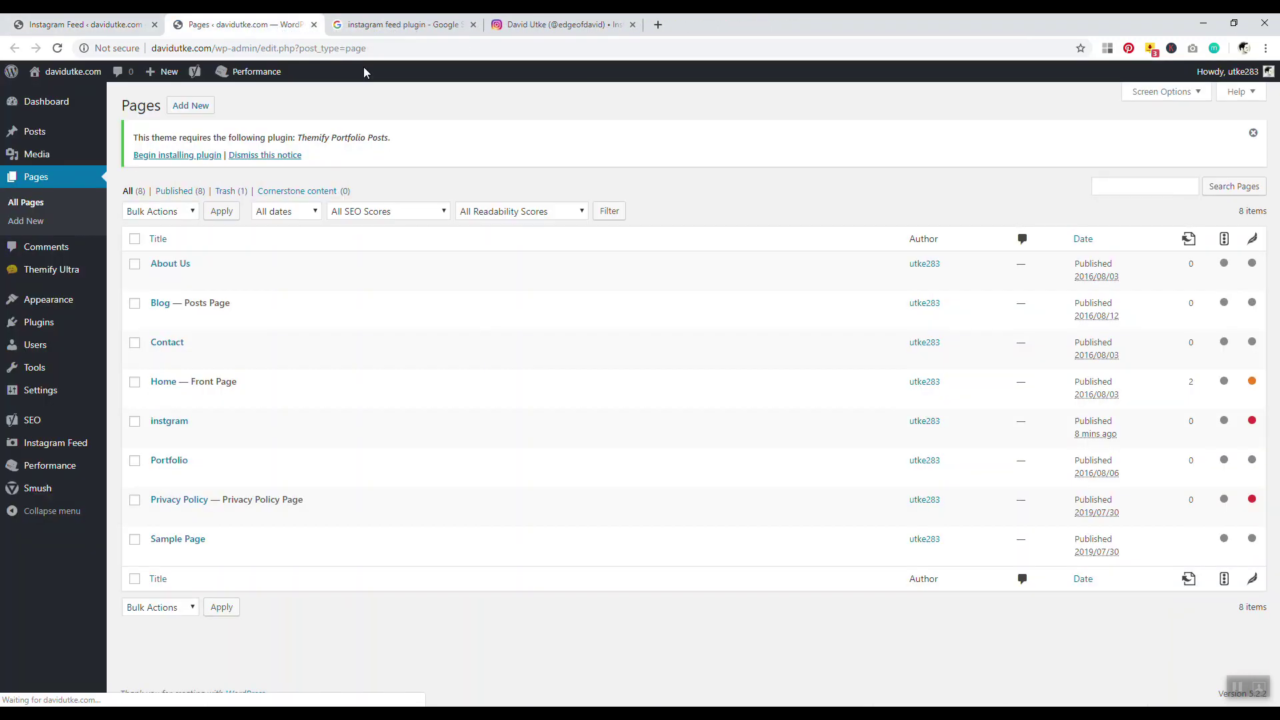
click(168, 421)
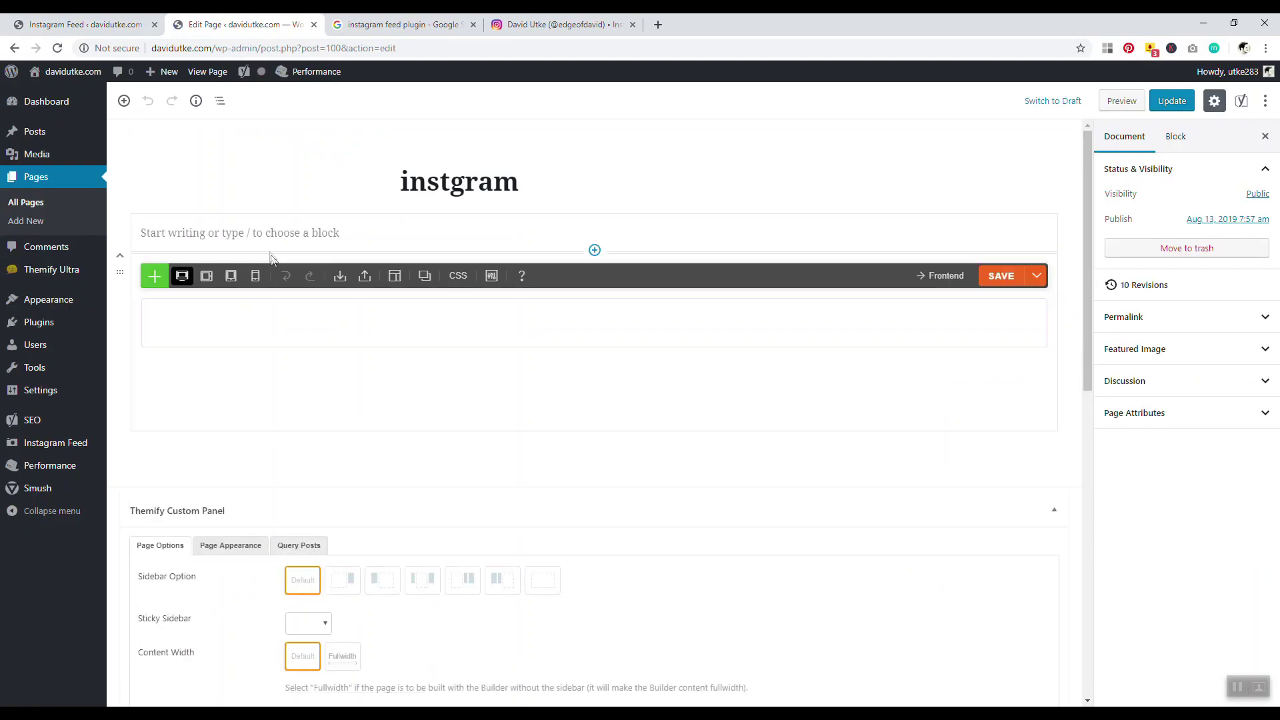
Paste the [instagram-feed] shortcode into the empty block and update the page.
click(297, 235)
right_click(295, 235)
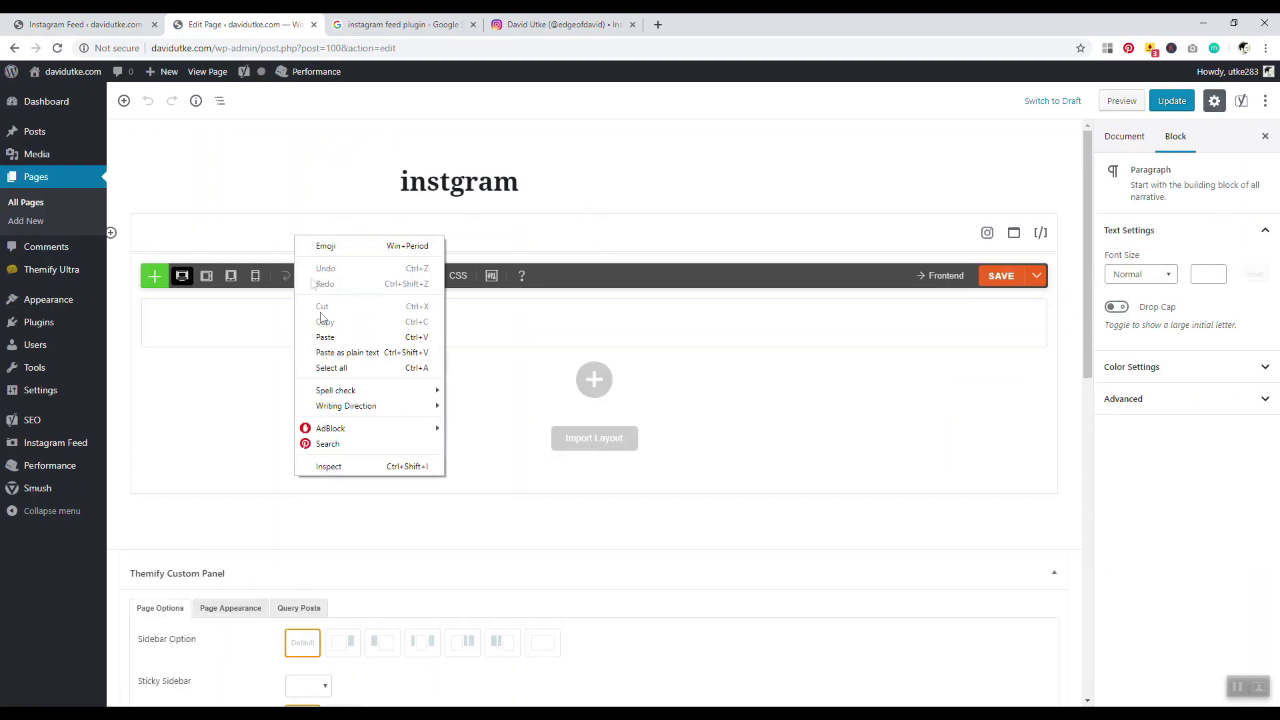
click(327, 337)
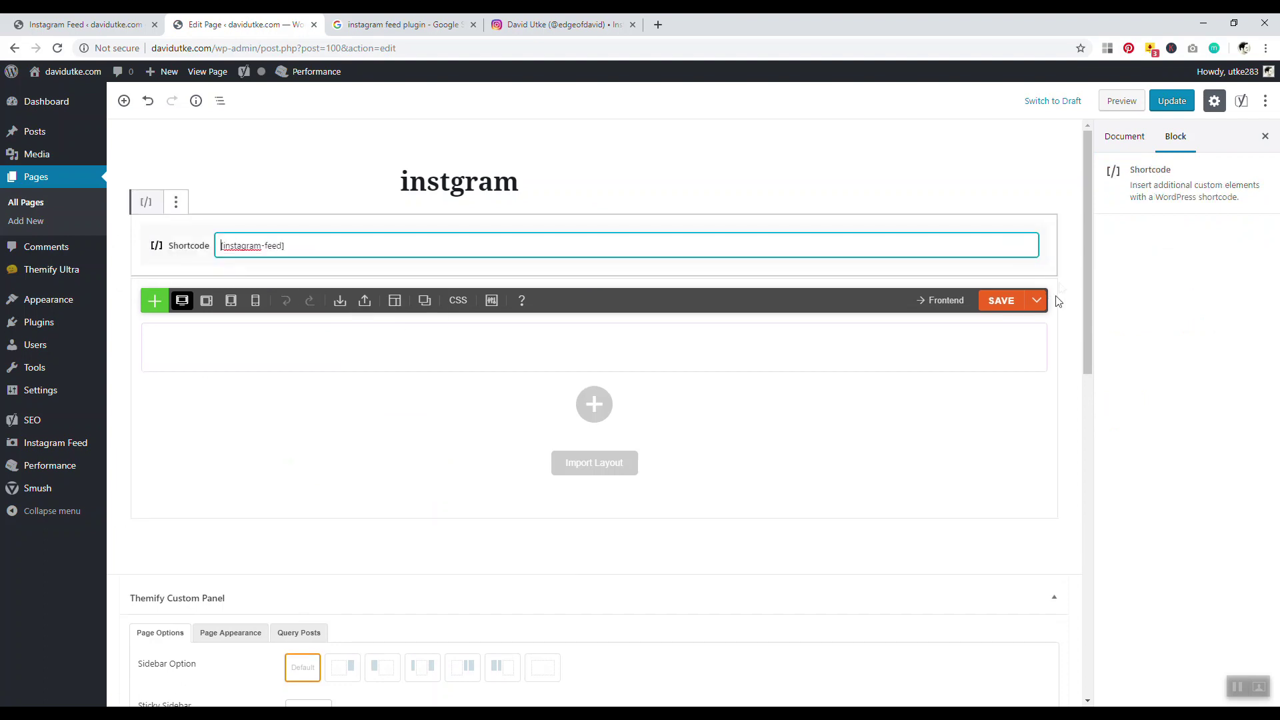
click(564, 177)
key(ctrl+s)
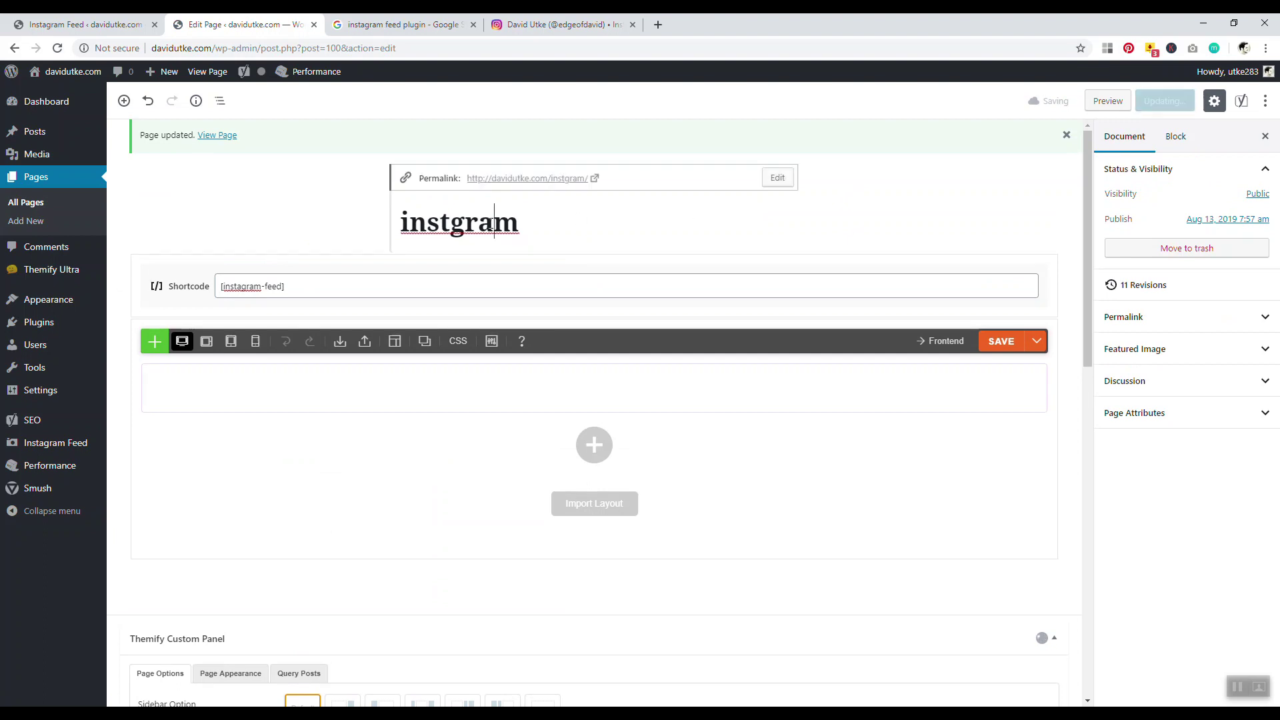
click(498, 179)
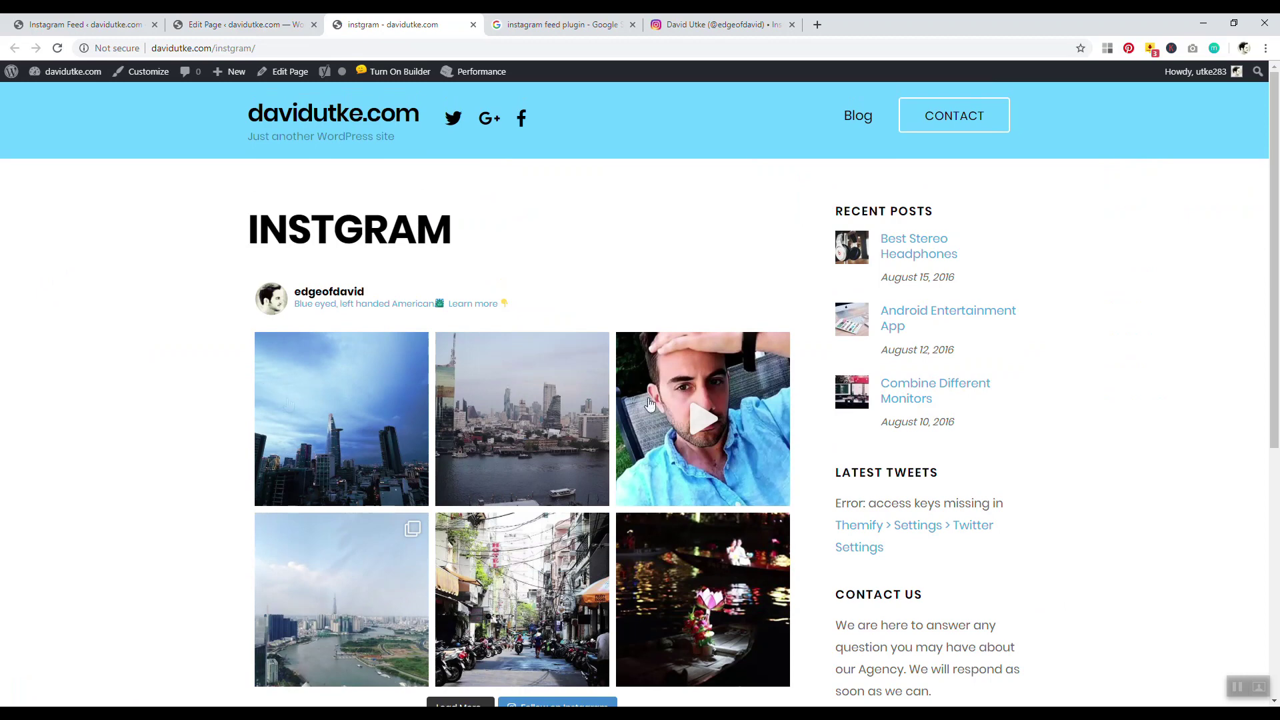
Scroll through the live page's 6-photo, 3-column Instagram feed grid.
scroll(122, 306, down, 3)
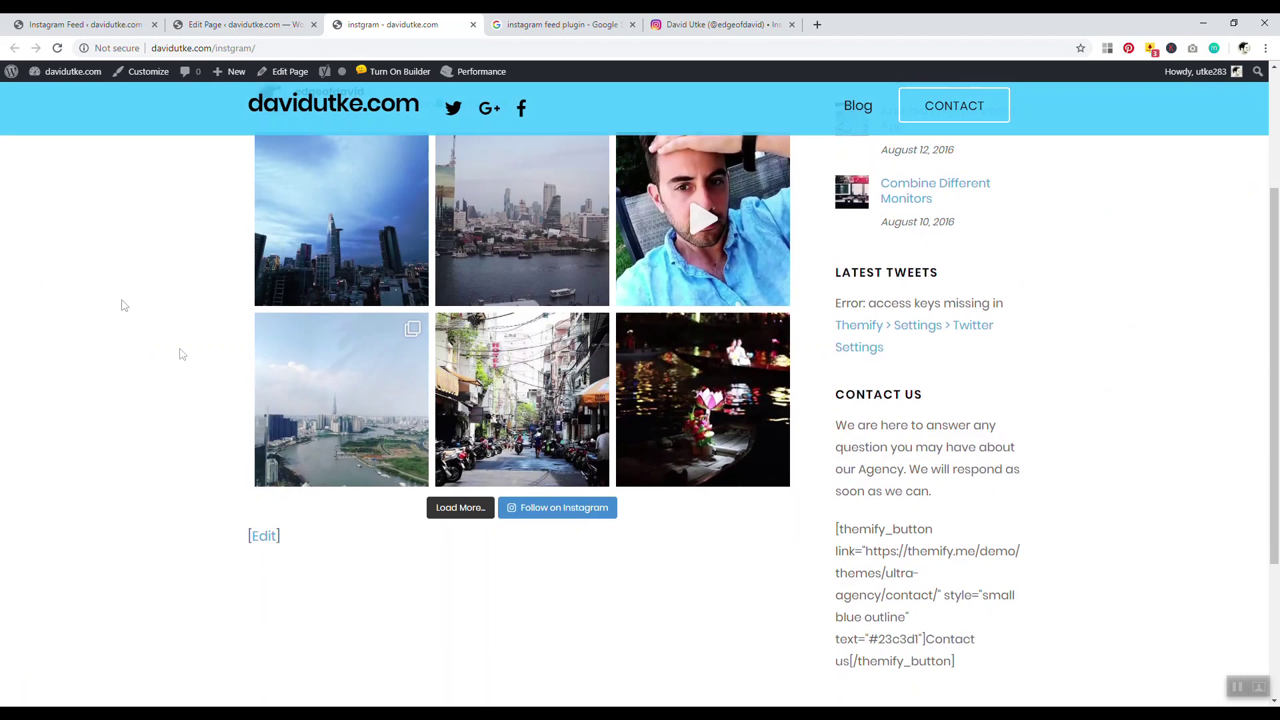
scroll(160, 393, up, 3)
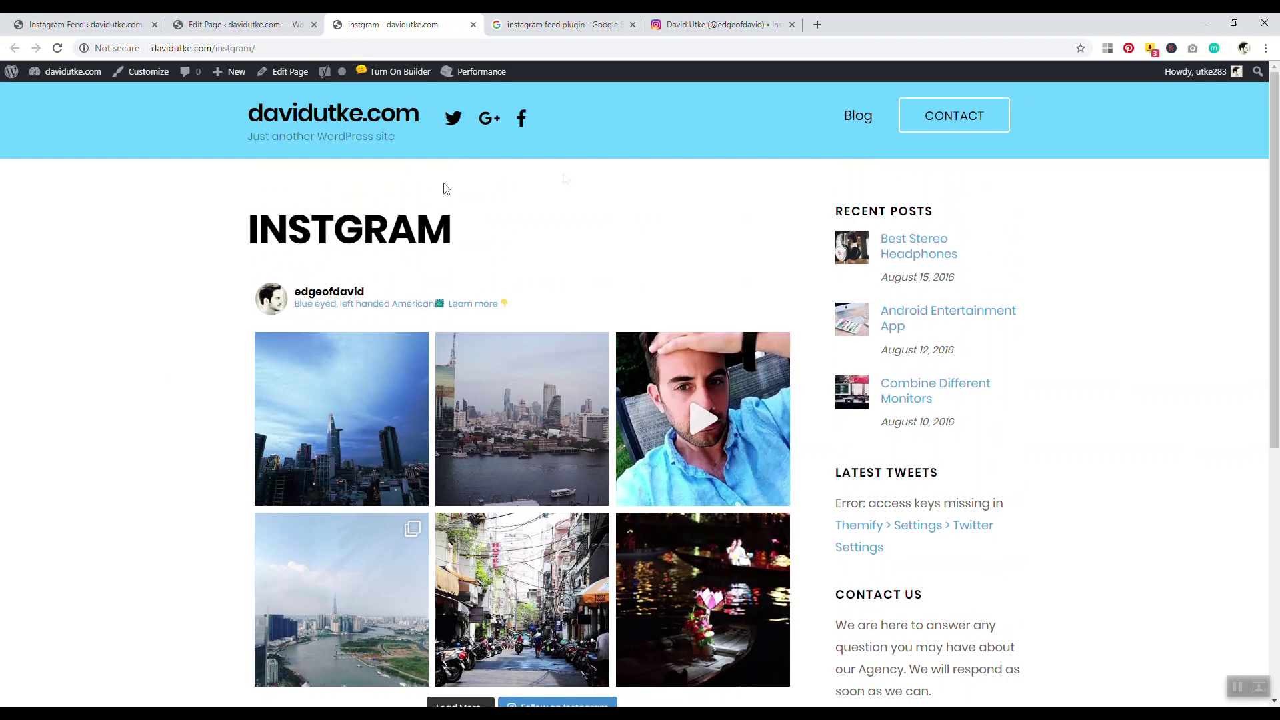
scroll(206, 280, down, 5)
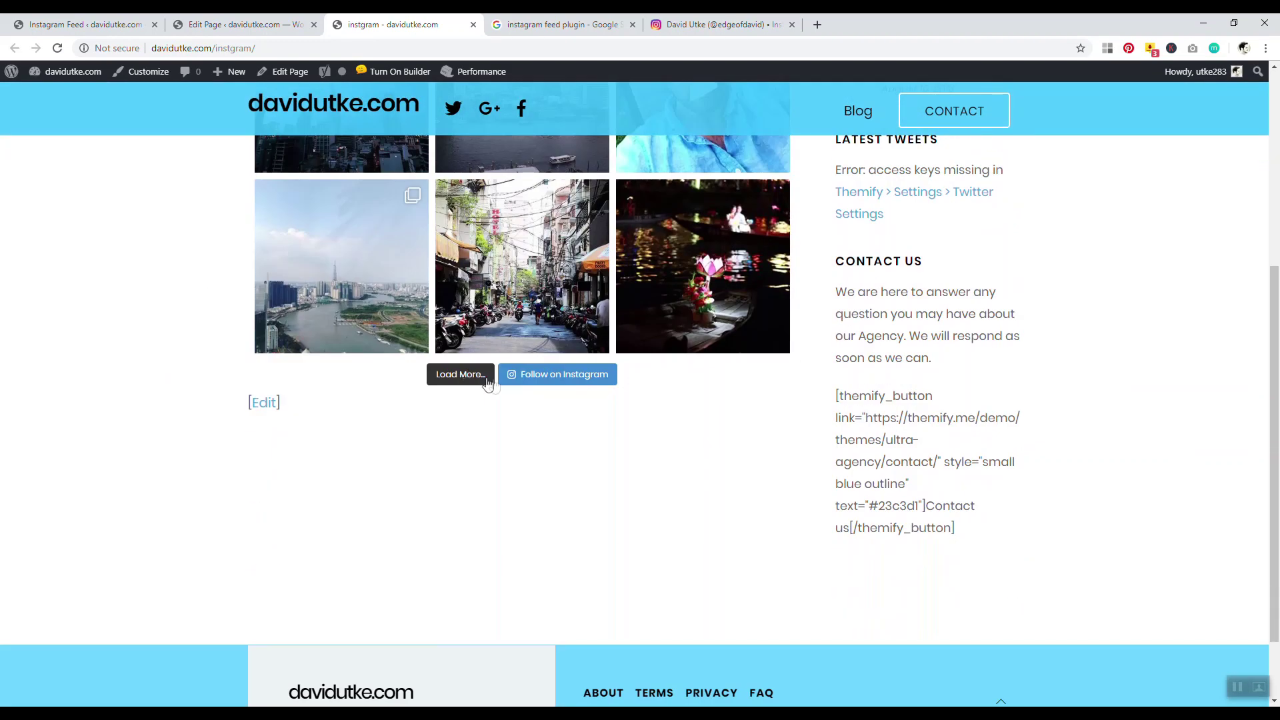
scroll(467, 433, up, 2)
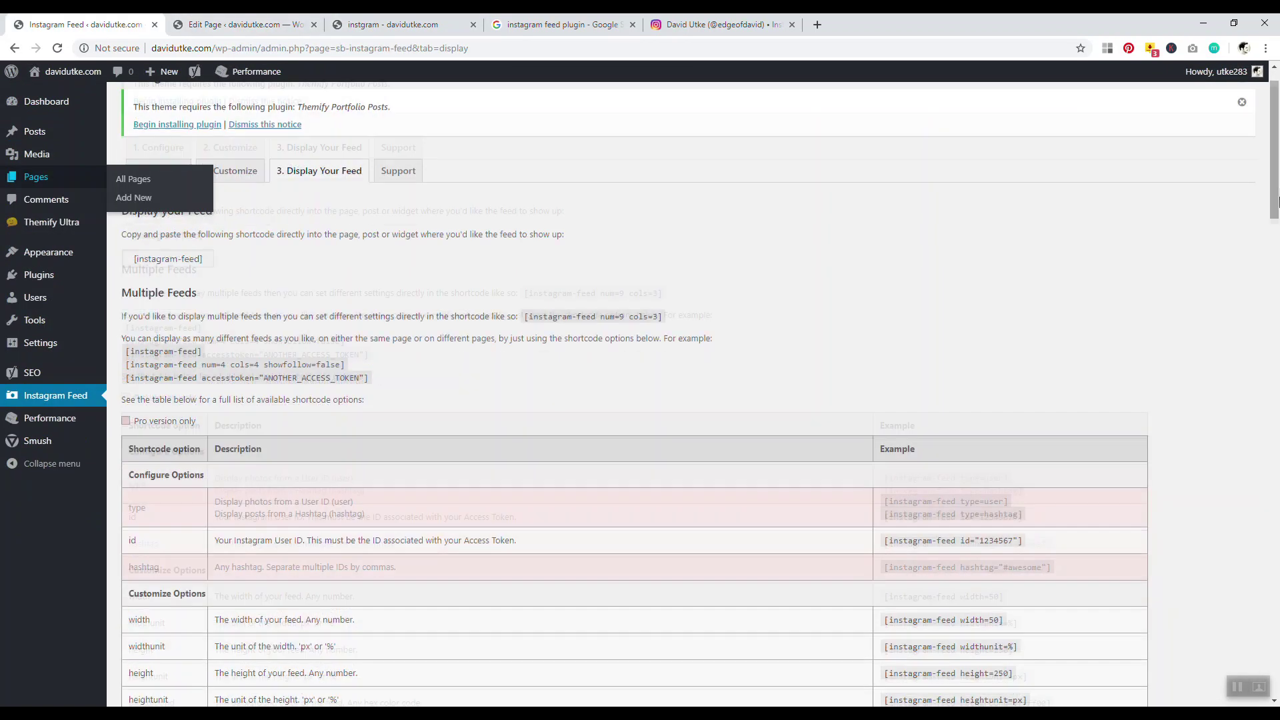
Scroll the page editor and check the live Instagram feed page.
drag(1275, 200, 1275, 458)
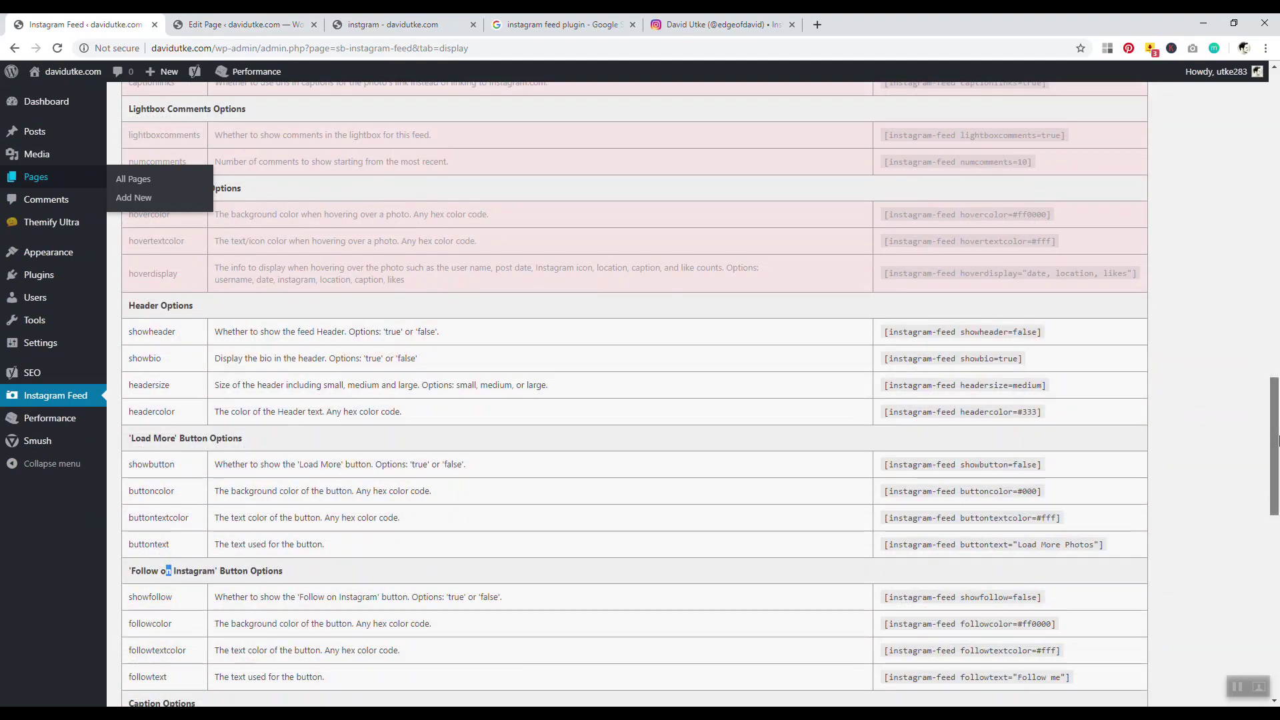
scroll(319, 406, down, 1)
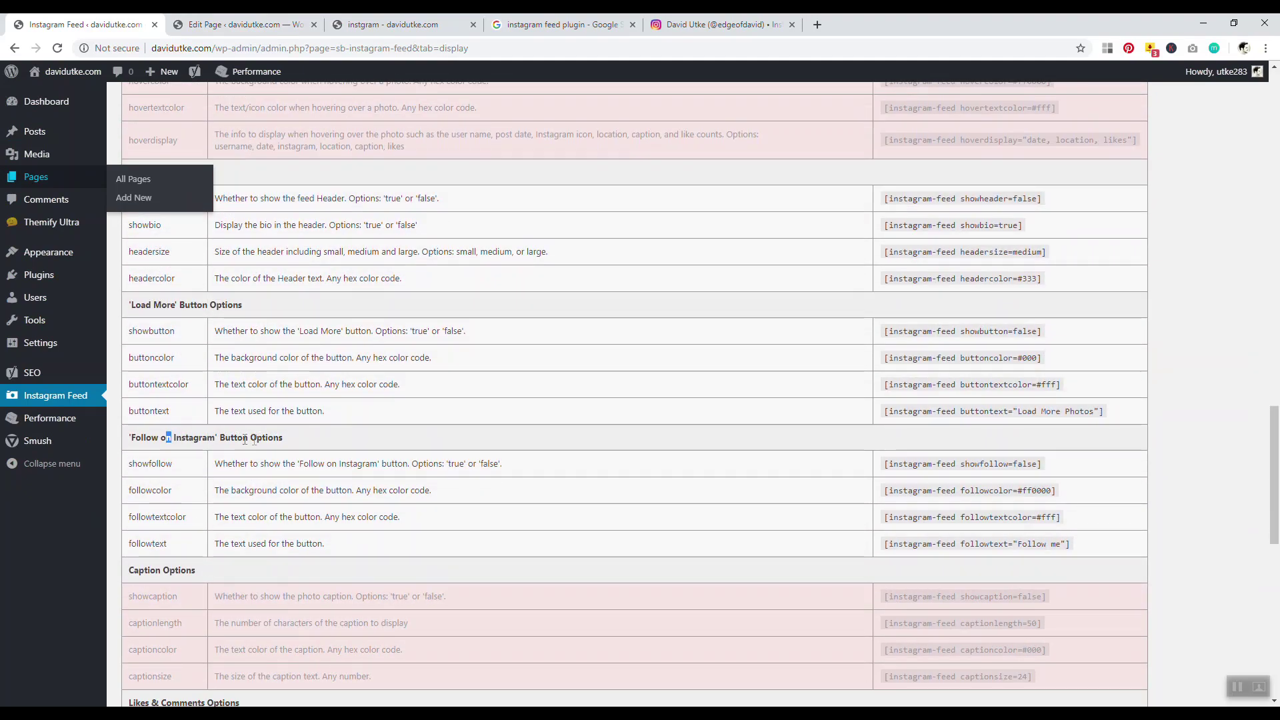
drag(189, 439, 218, 441)
click(239, 443)
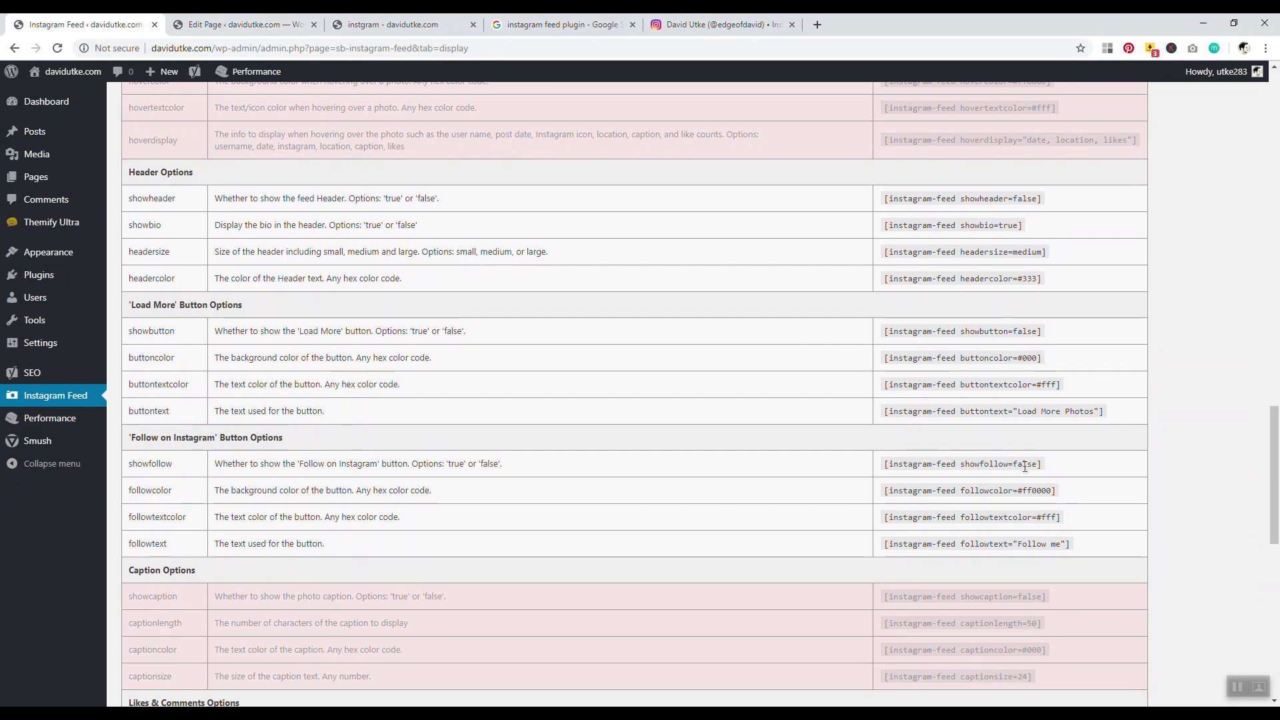
click(433, 24)
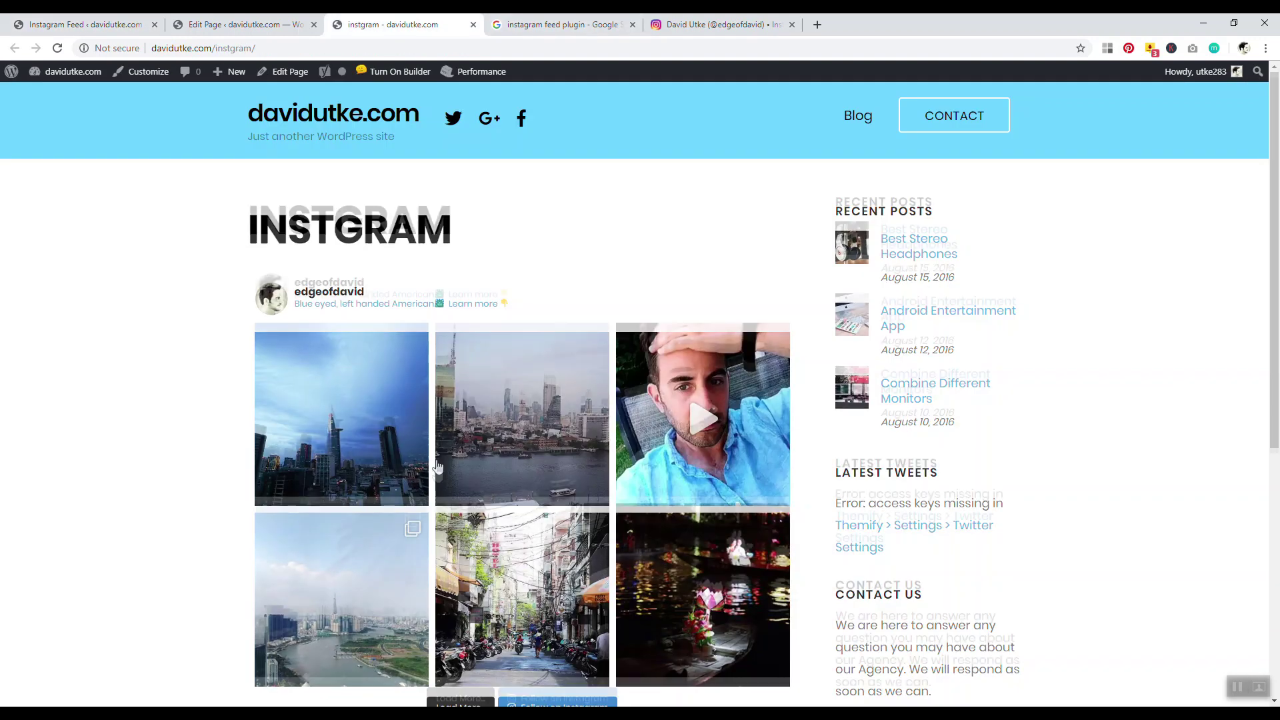
scroll(437, 467, down, 3)
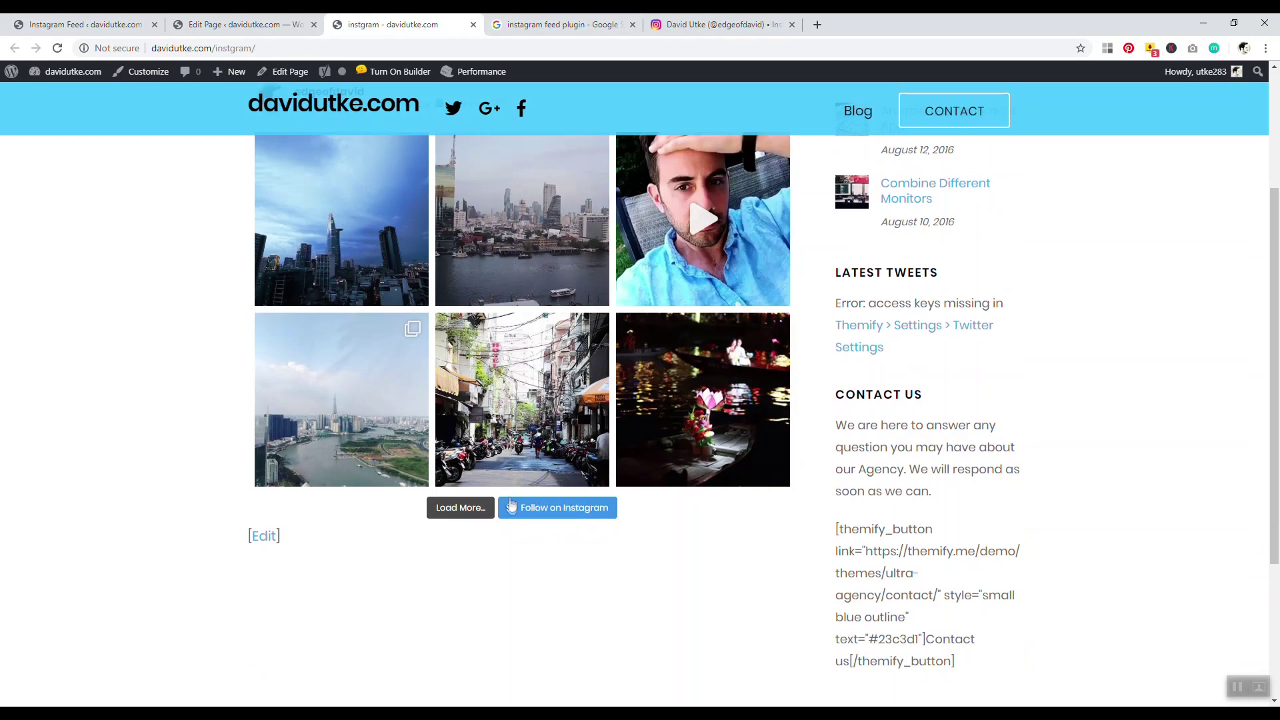
Replace the block's shortcode with [instagram-feed showfollow=false] from the options table and update.
key(ctrl+1)
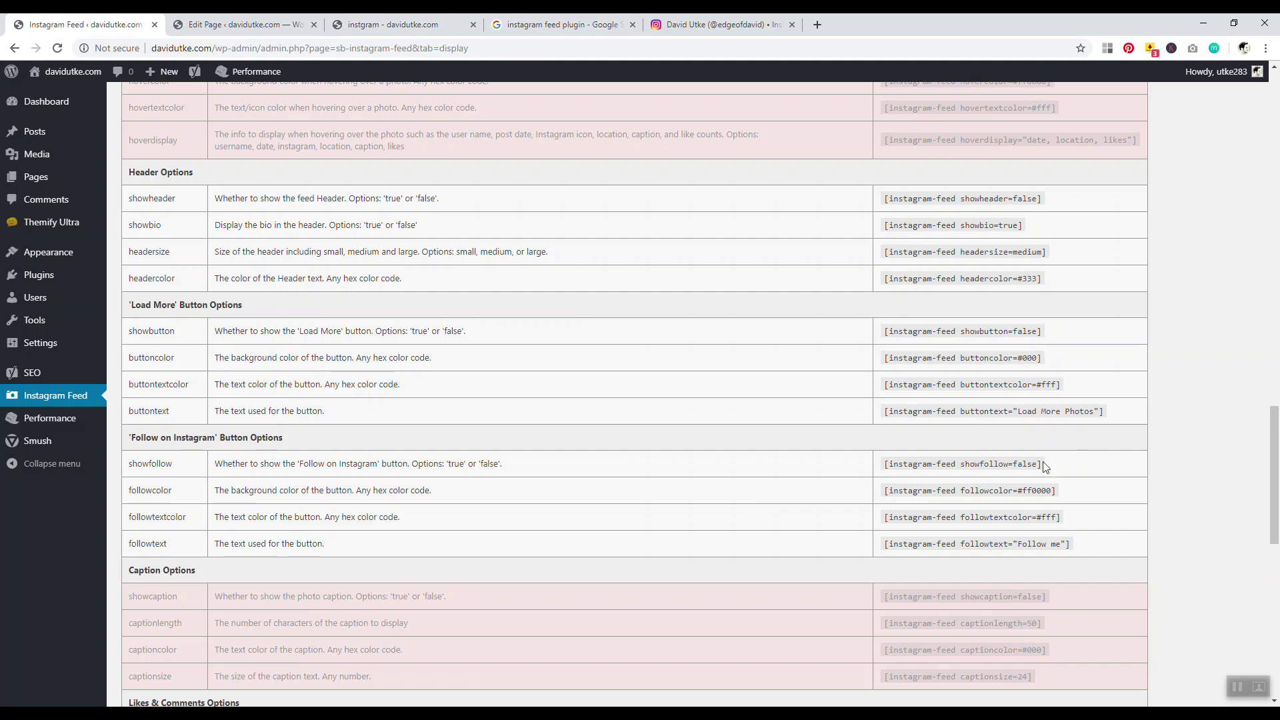
drag(1041, 462, 887, 462)
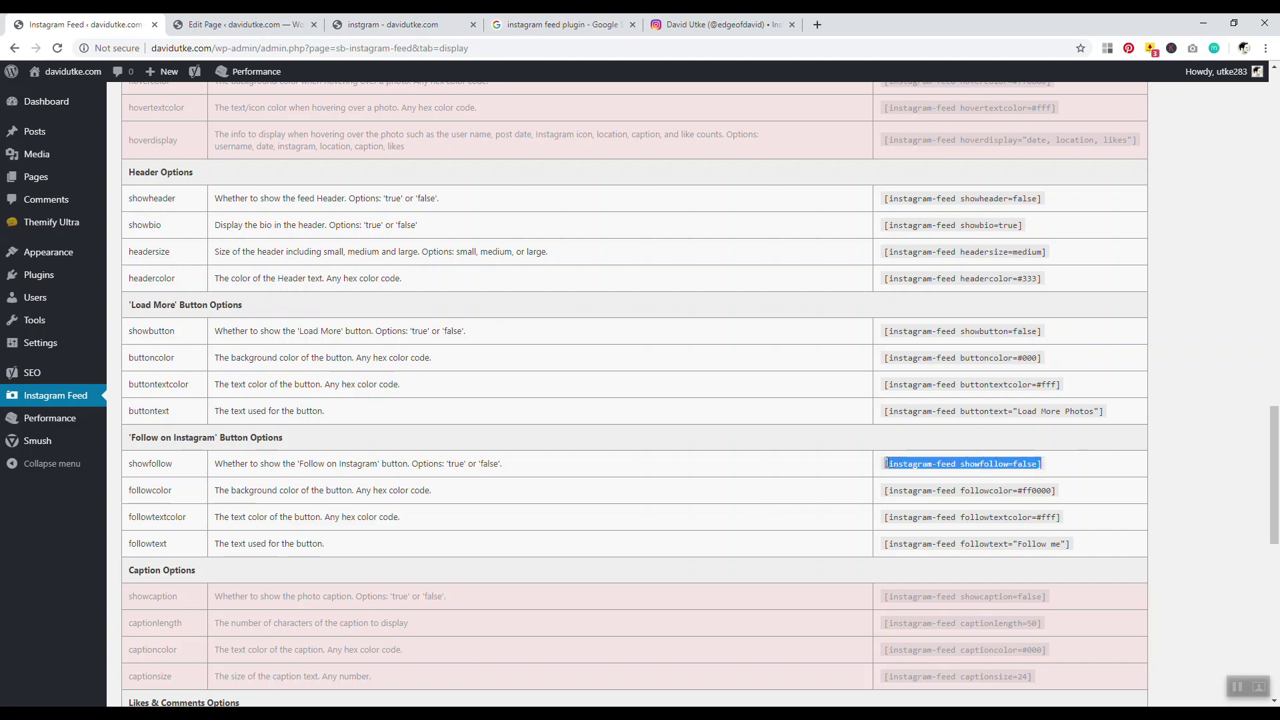
right_click(887, 464)
click(914, 473)
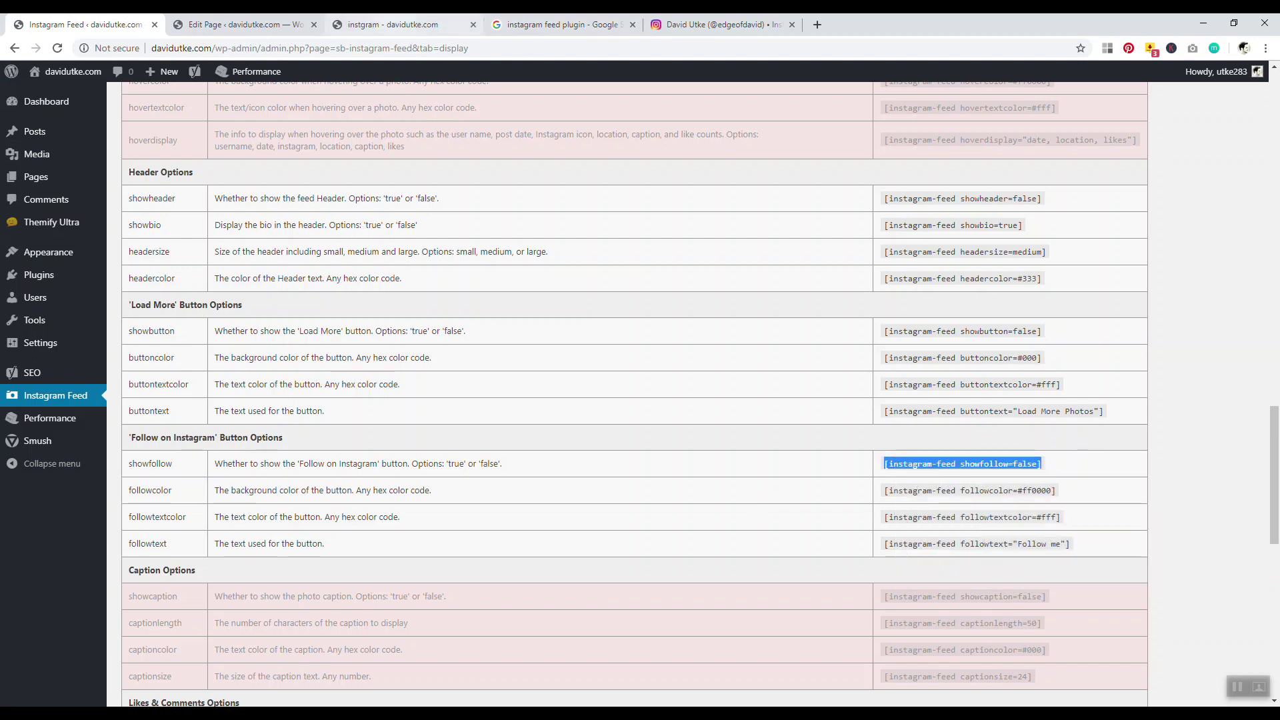
click(400, 24)
key(ctrl+2)
right_click(190, 274)
click(227, 370)
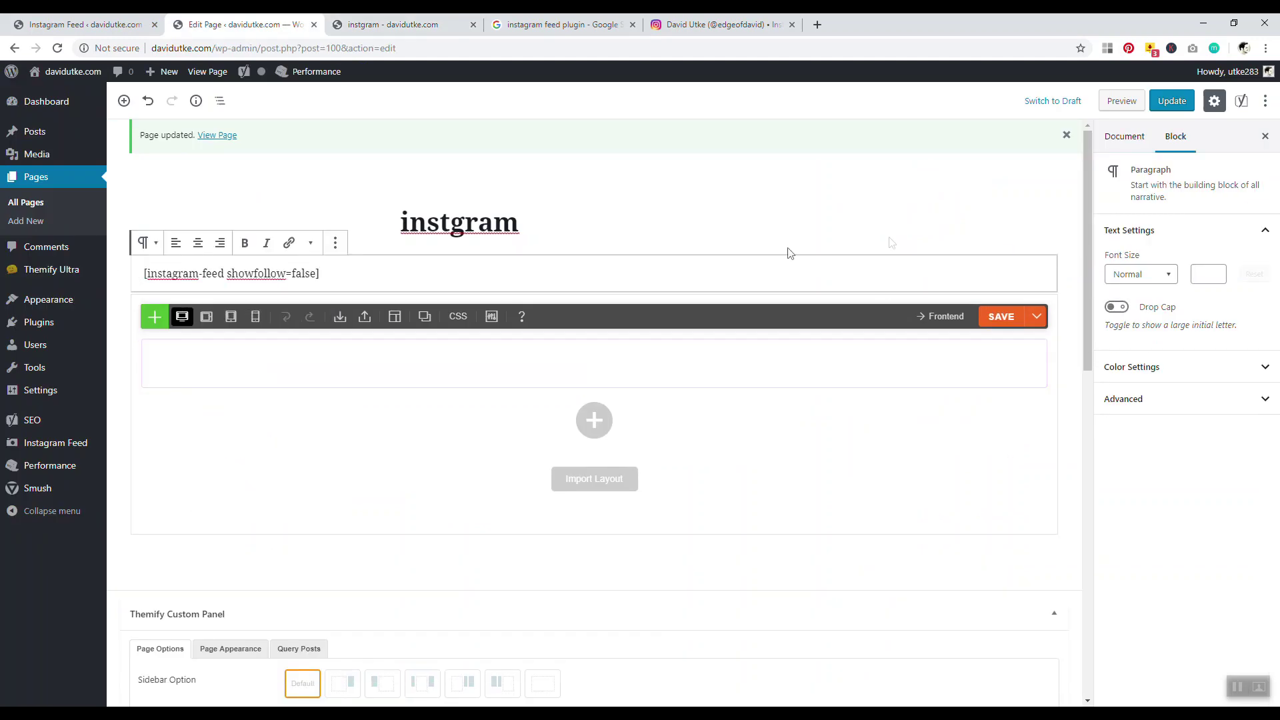
click(1168, 101)
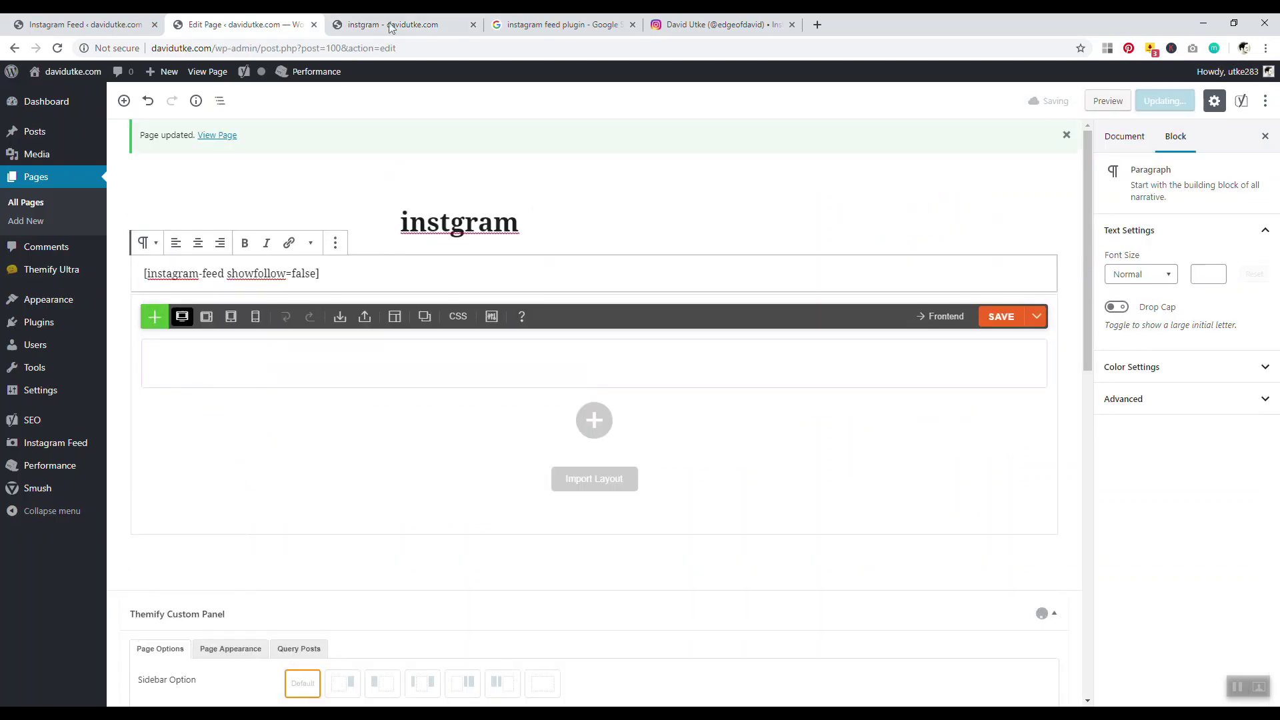
Reload the live page to confirm the Follow on Instagram button is gone.
key(ctrl+3)
key(F5)
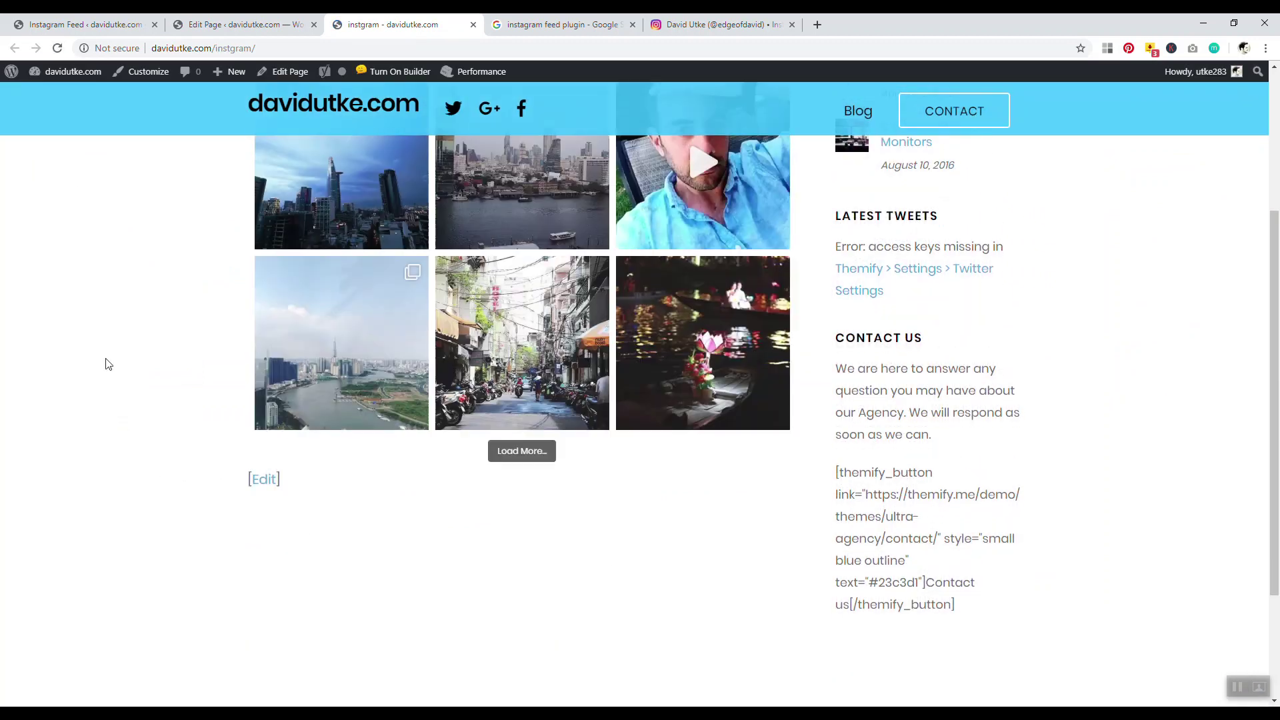
scroll(175, 479, up, 4)
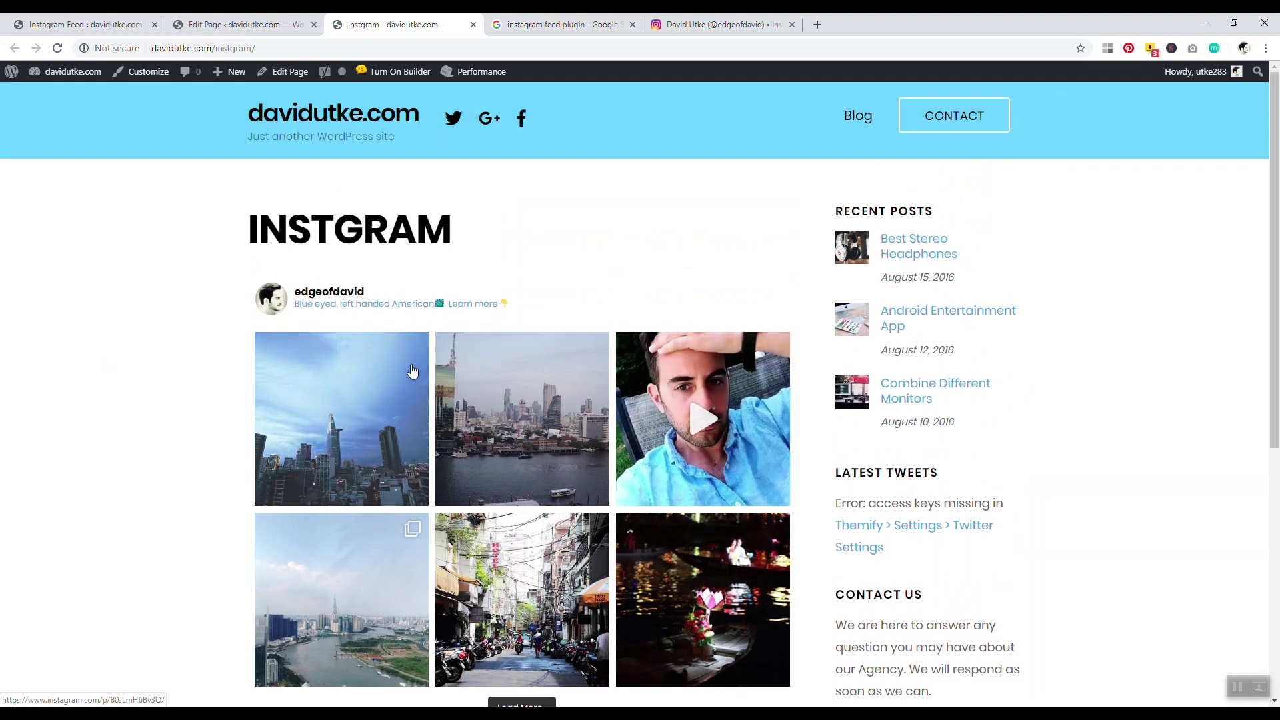
scroll(414, 371, down, 3)
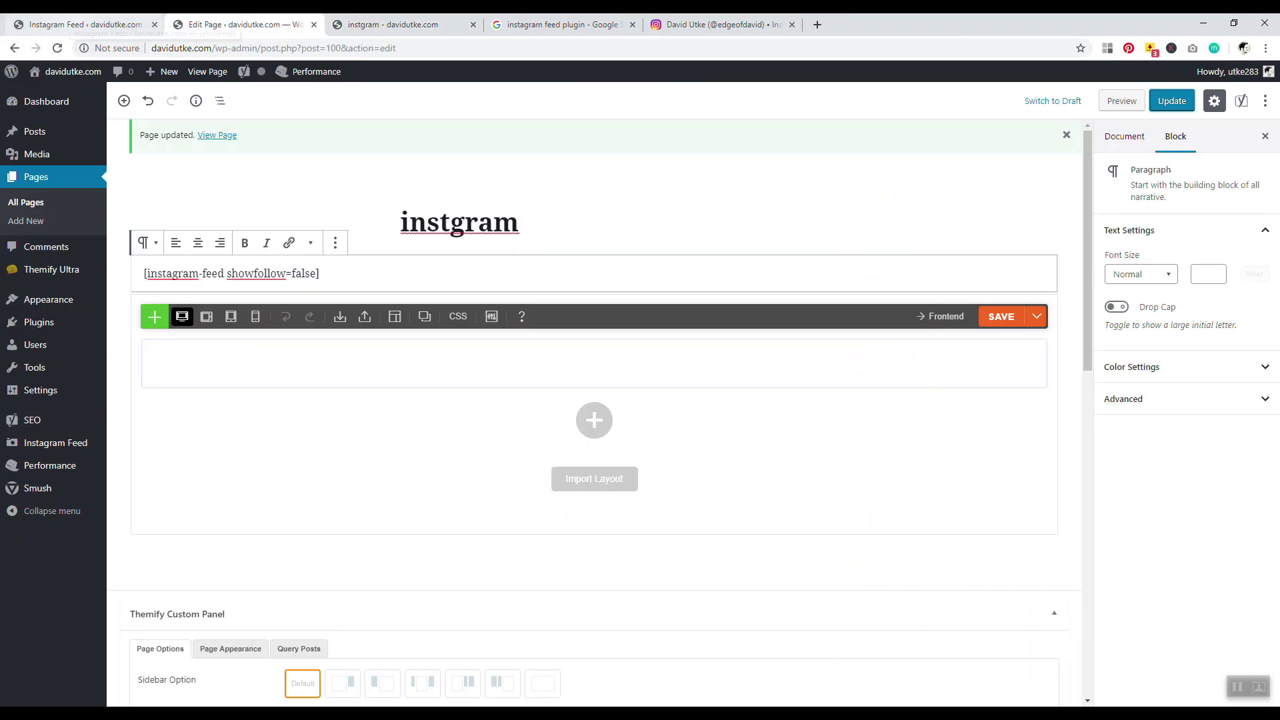
Copy the [instagram-feed followtext="Follow me"] example from the options table.
click(85, 24)
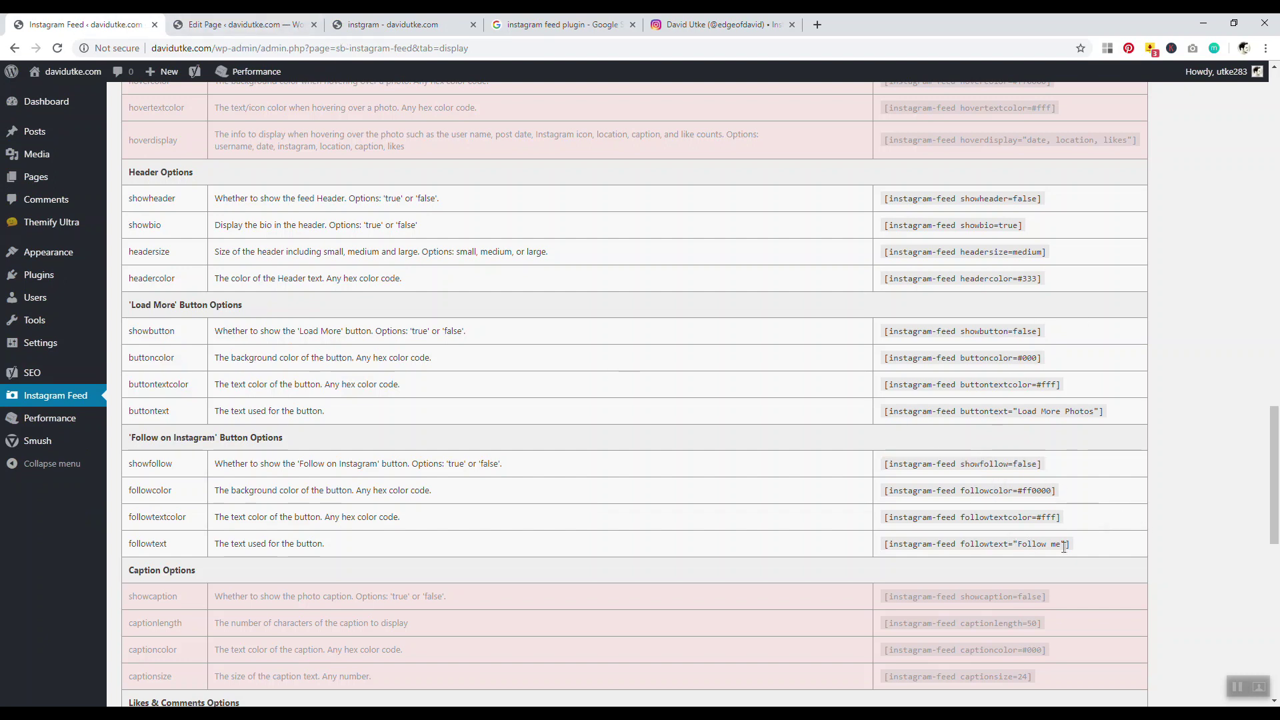
drag(1069, 544, 885, 545)
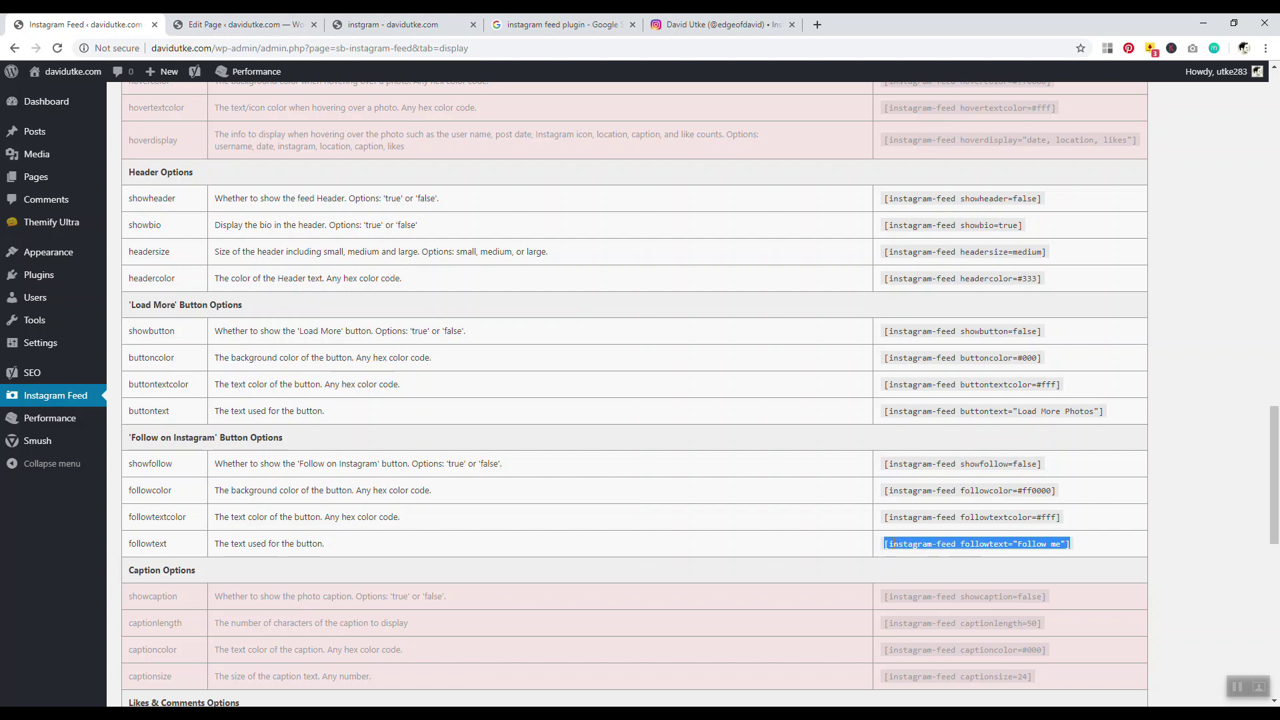
right_click(887, 545)
click(910, 554)
Swap the block's old shortcode for the followtext one and erase its label.
click(240, 24)
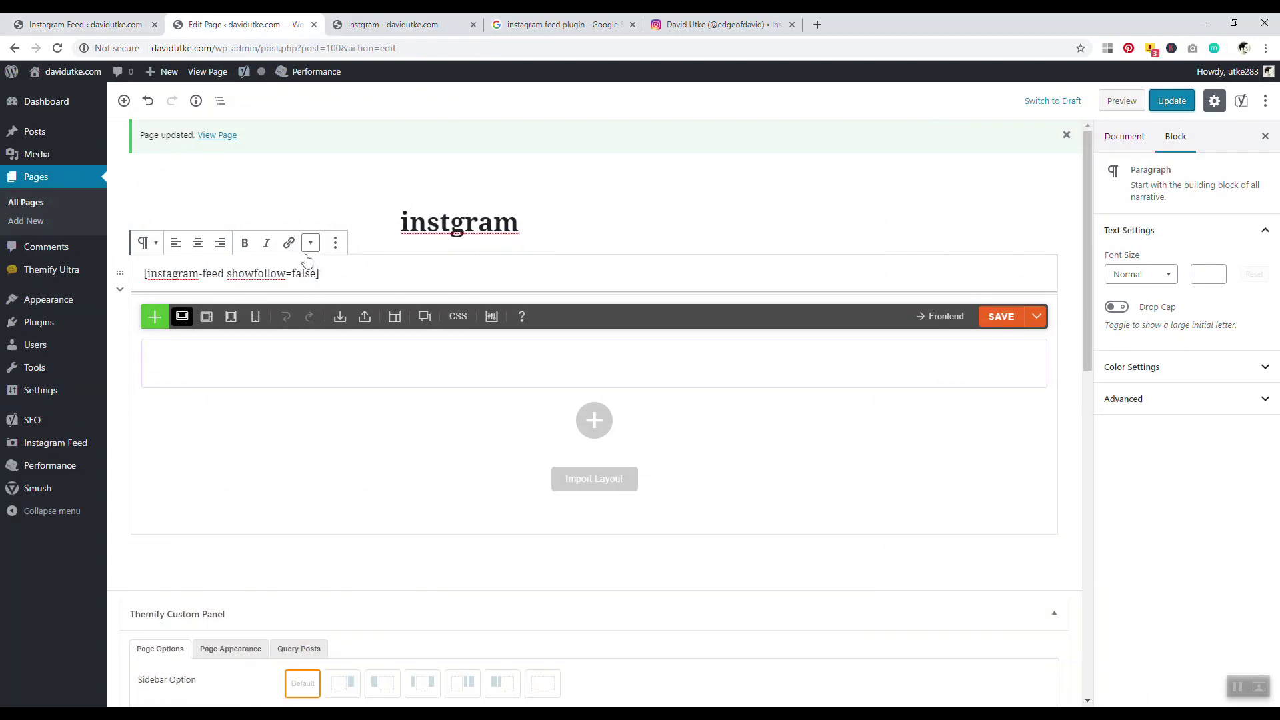
drag(321, 273, 180, 273)
key(BackSpace)
key(BackSpace)
key(BackSpace)
key(BackSpace)
key(BackSpace)
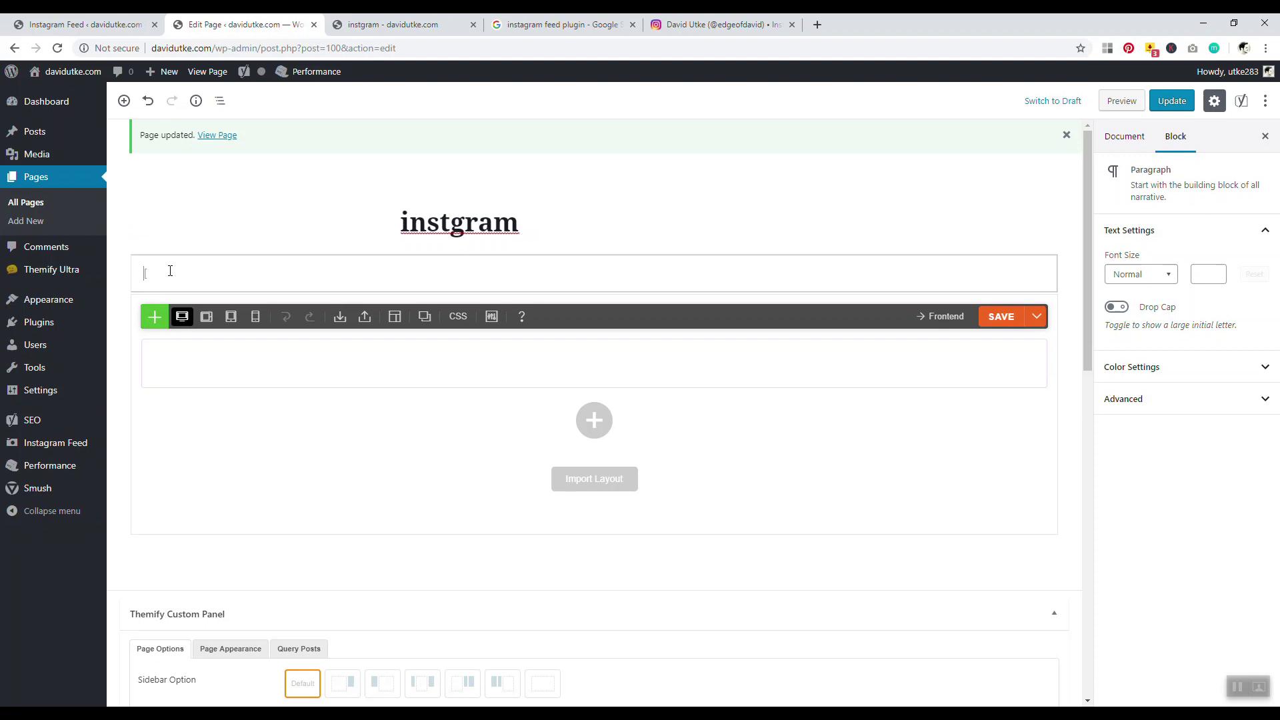
right_click(172, 272)
click(215, 373)
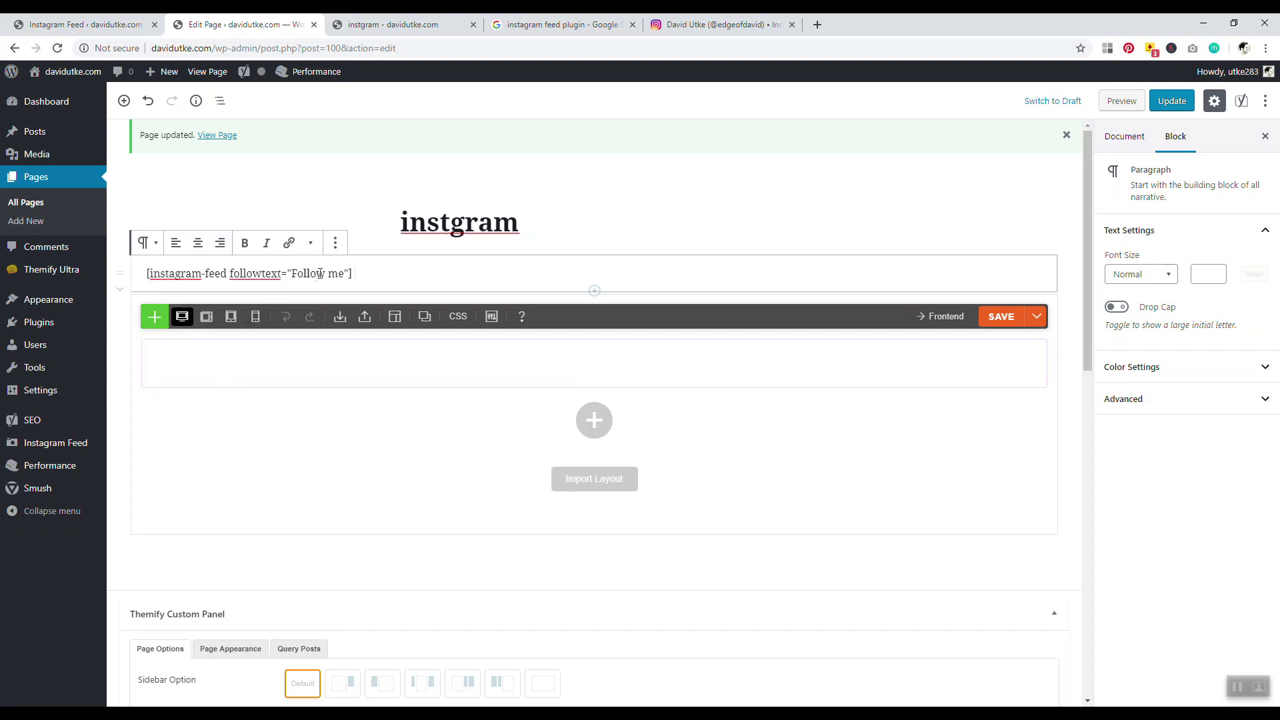
key(BackSpace)
key(BackSpace)
key(BackSpace)
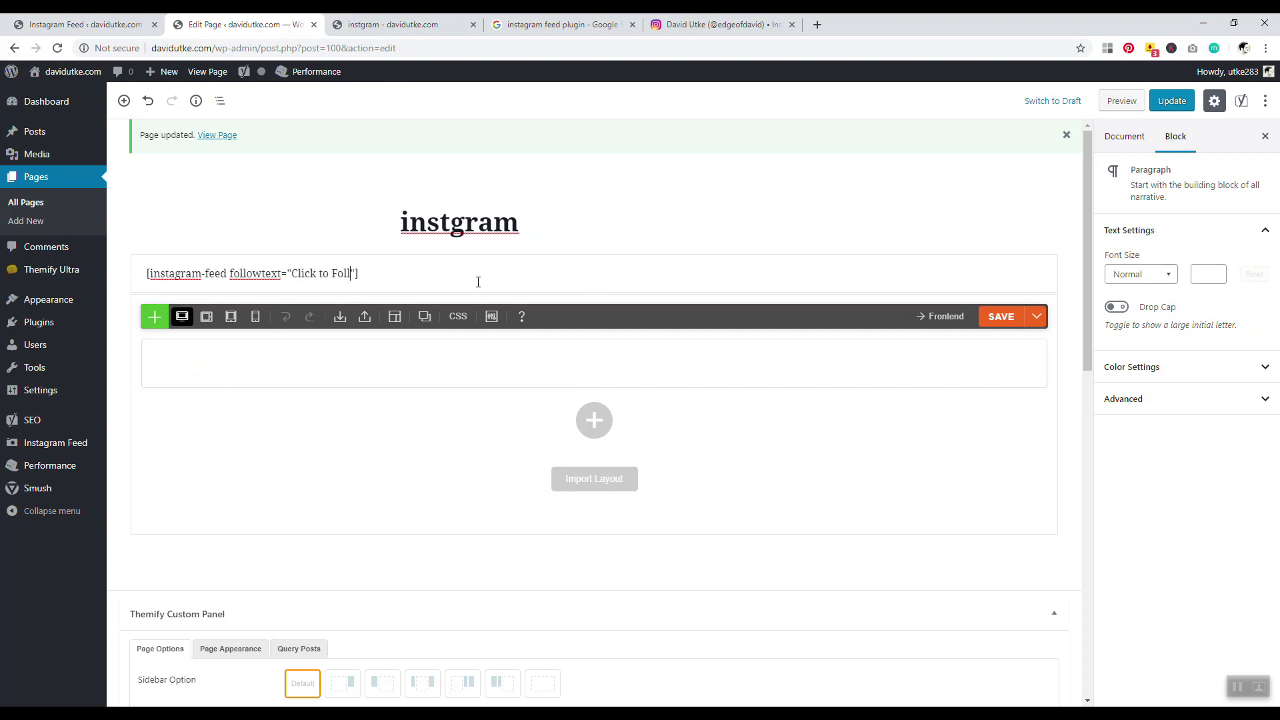
key(ctrl+shift+Tab)
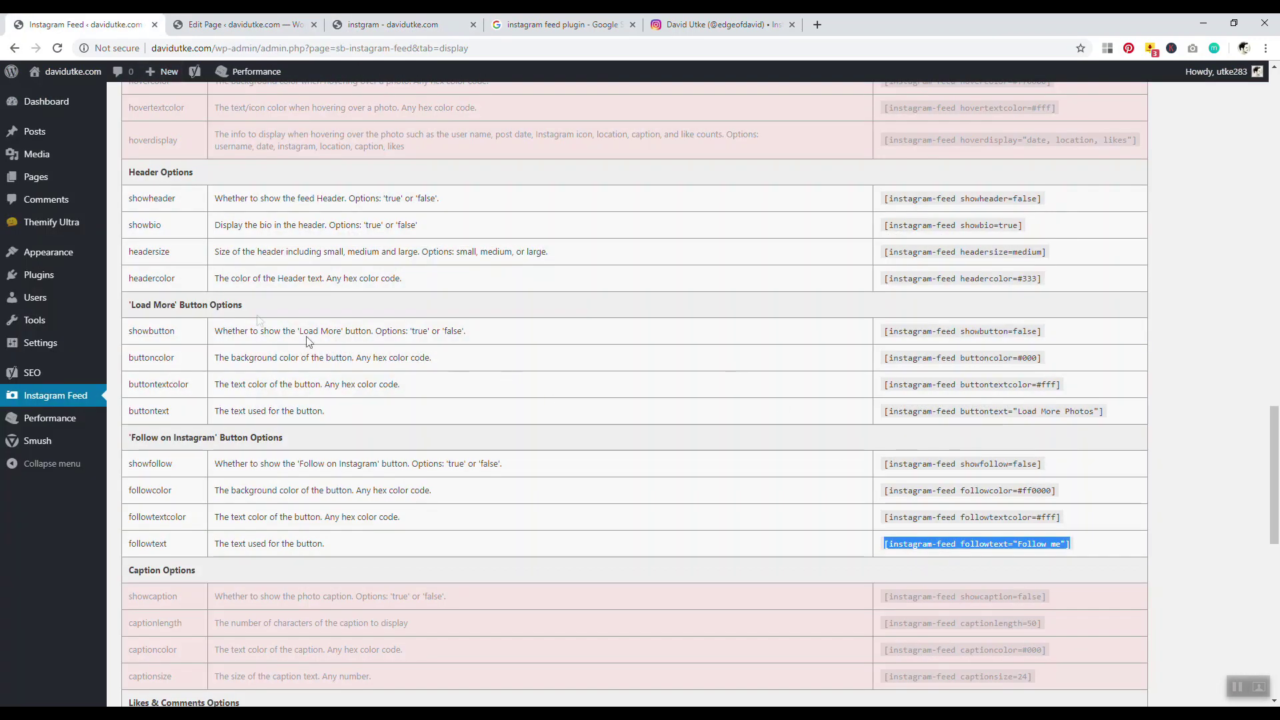
Copy the buttontext option example from the Instagram Feed options table.
click(184, 294)
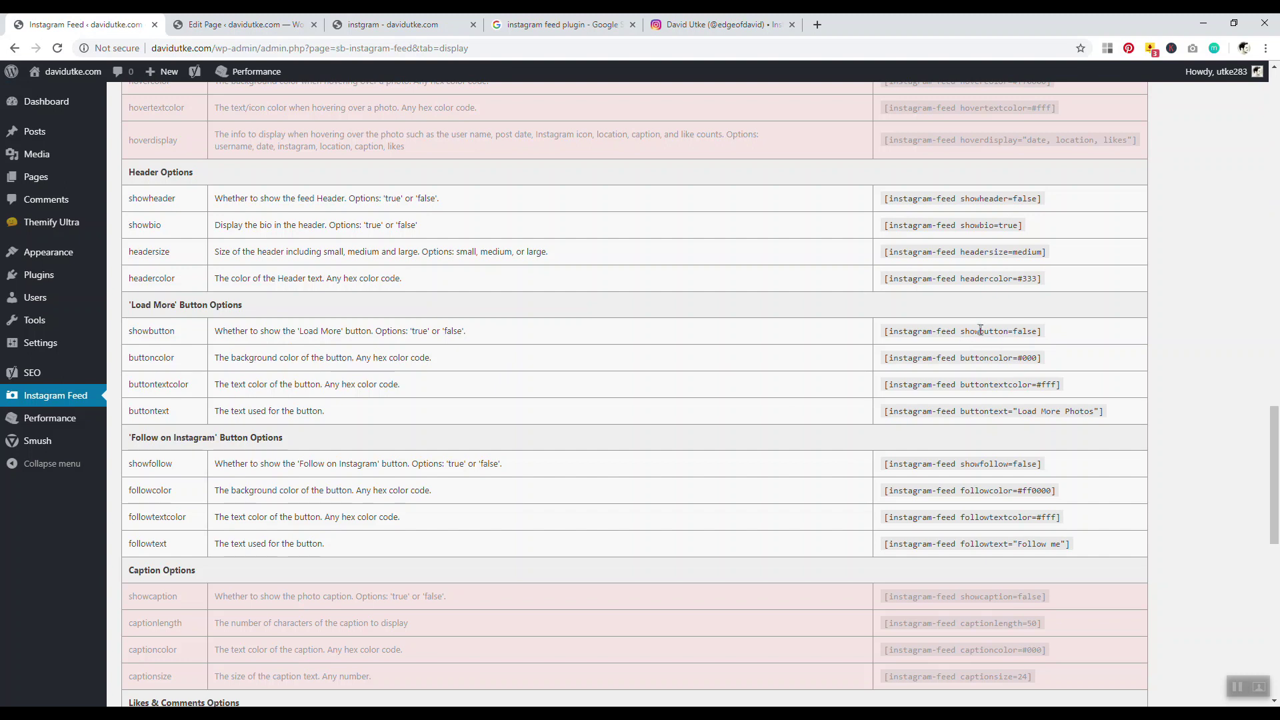
drag(981, 329, 1040, 356)
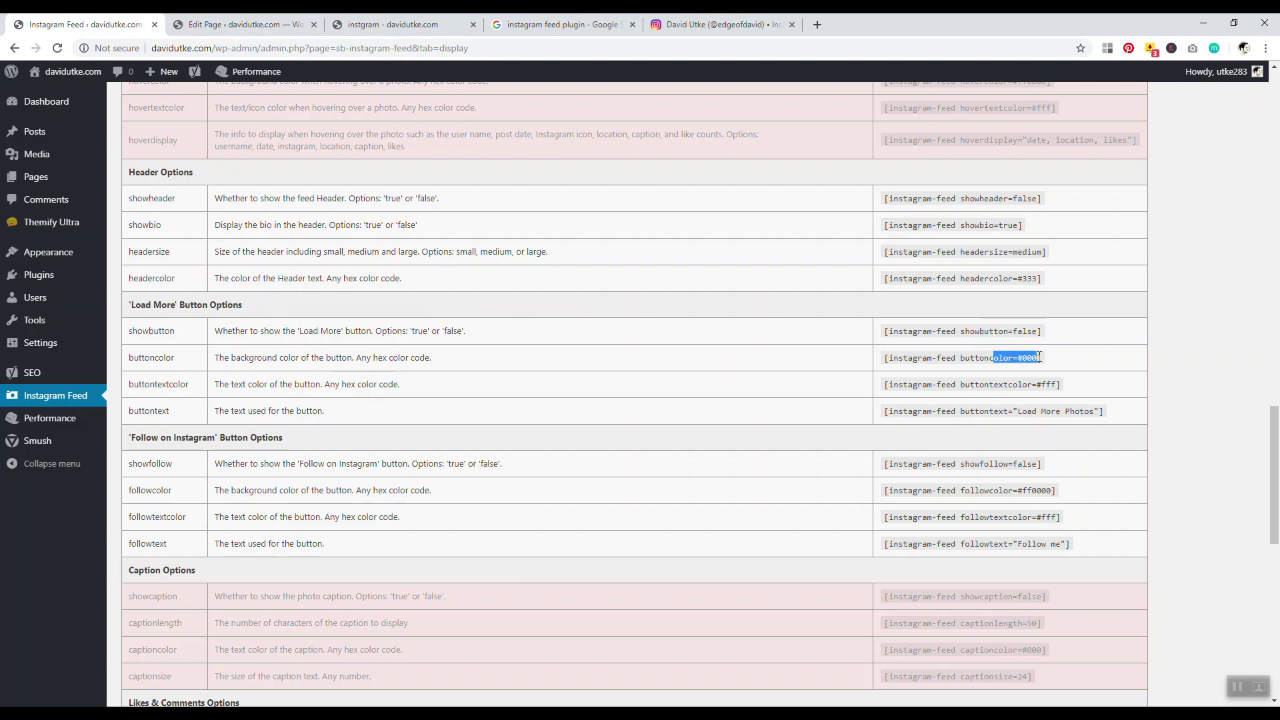
click(1097, 411)
drag(968, 413, 1096, 413)
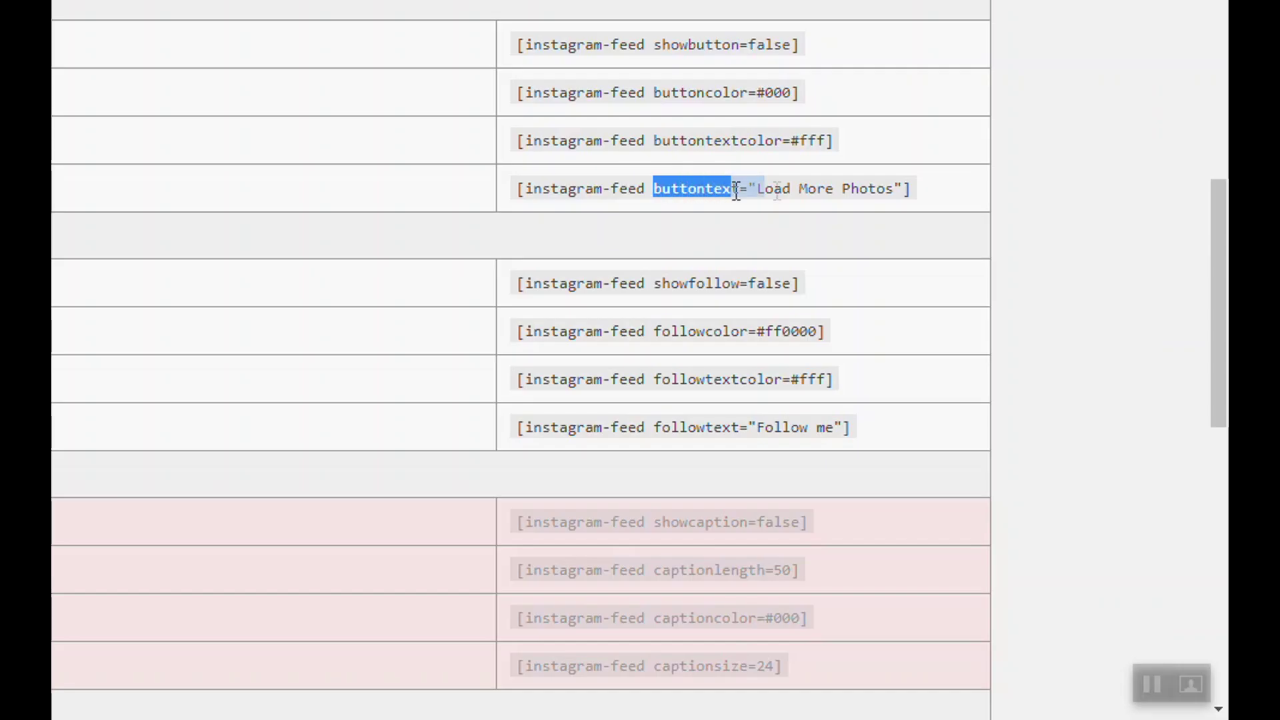
drag(899, 194, 904, 194)
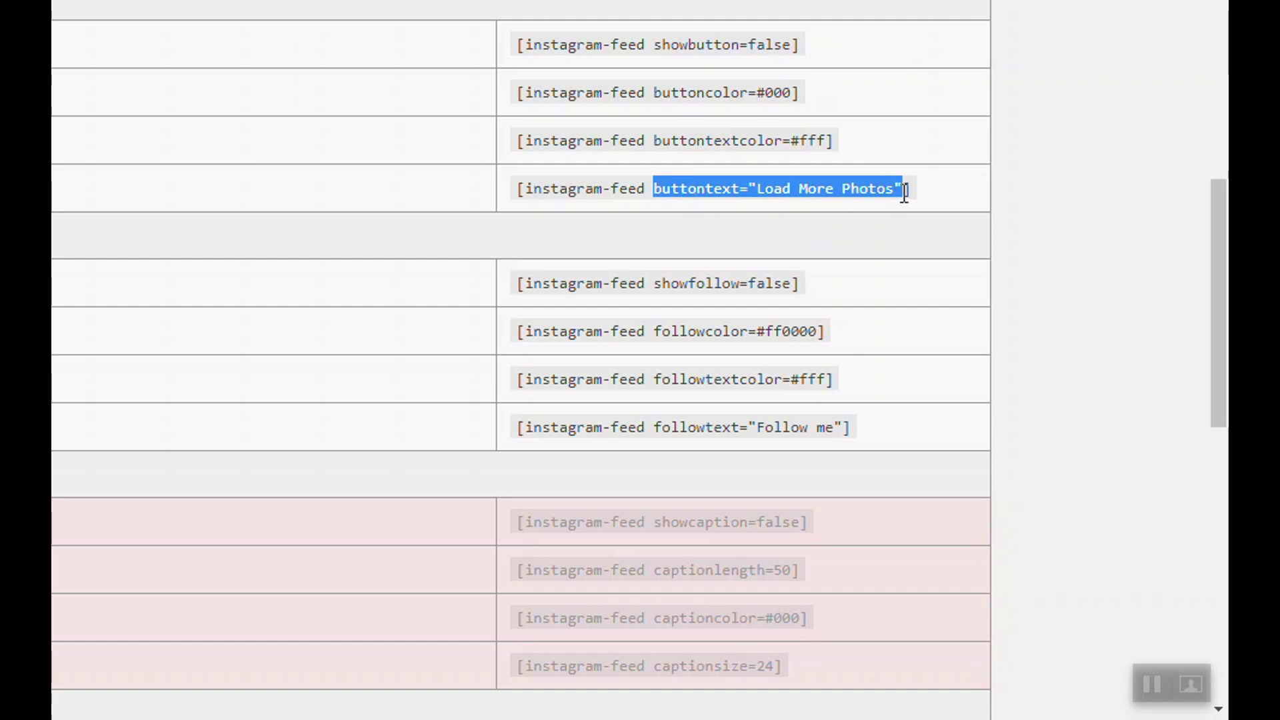
right_click(876, 195)
click(877, 205)
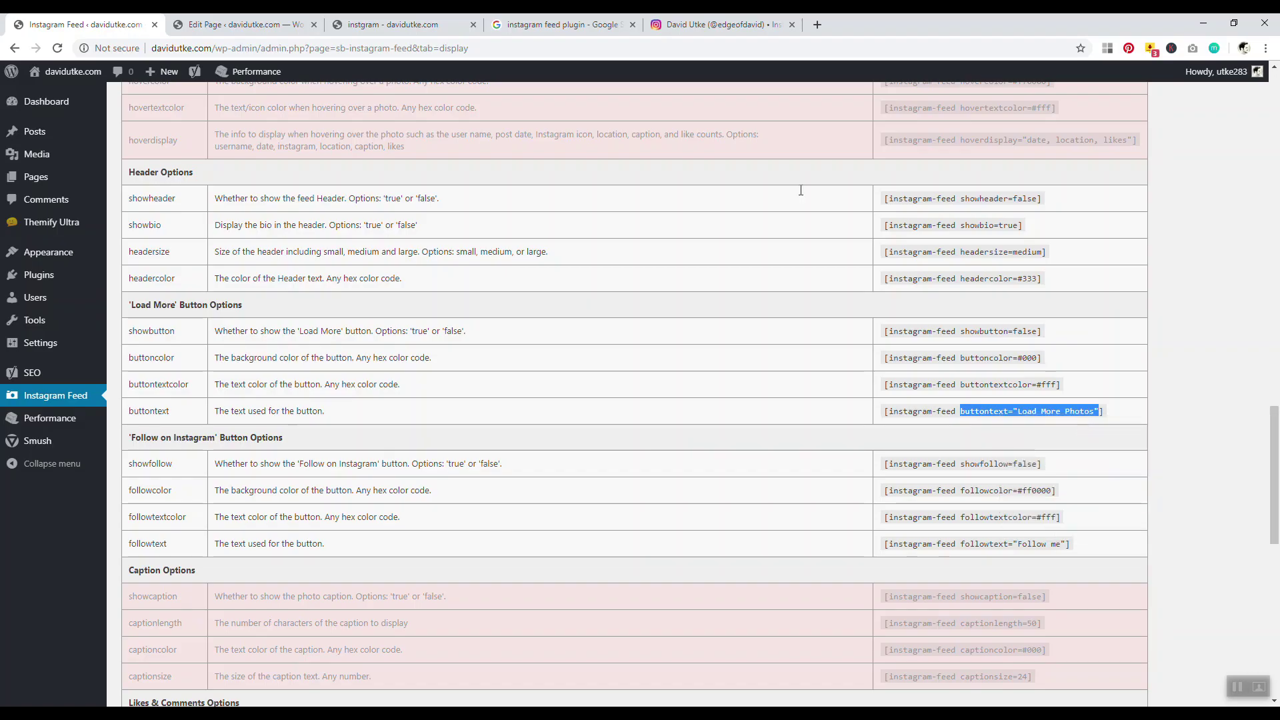
Add buttontext="More? More!" to the feed shortcode, trim the extra spaces, and update the page.
click(212, 22)
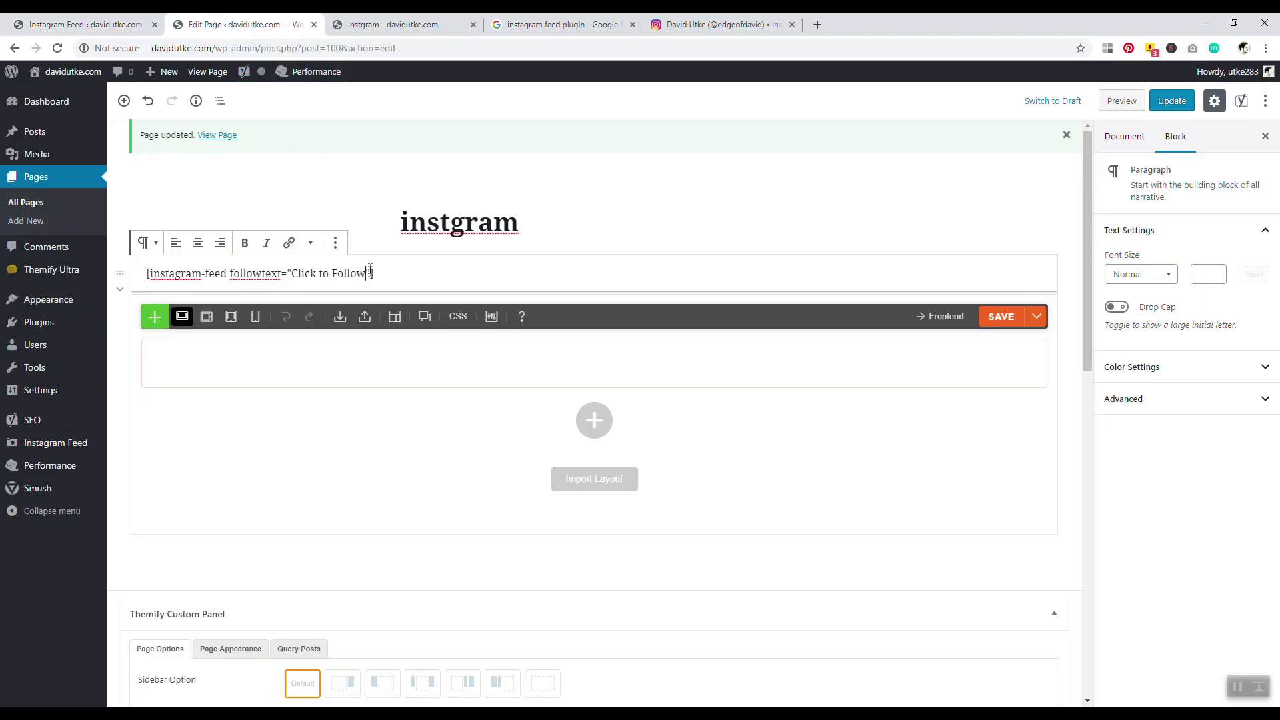
click(371, 274)
right_click(372, 276)
click(344, 273)
right_click(374, 274)
click(404, 371)
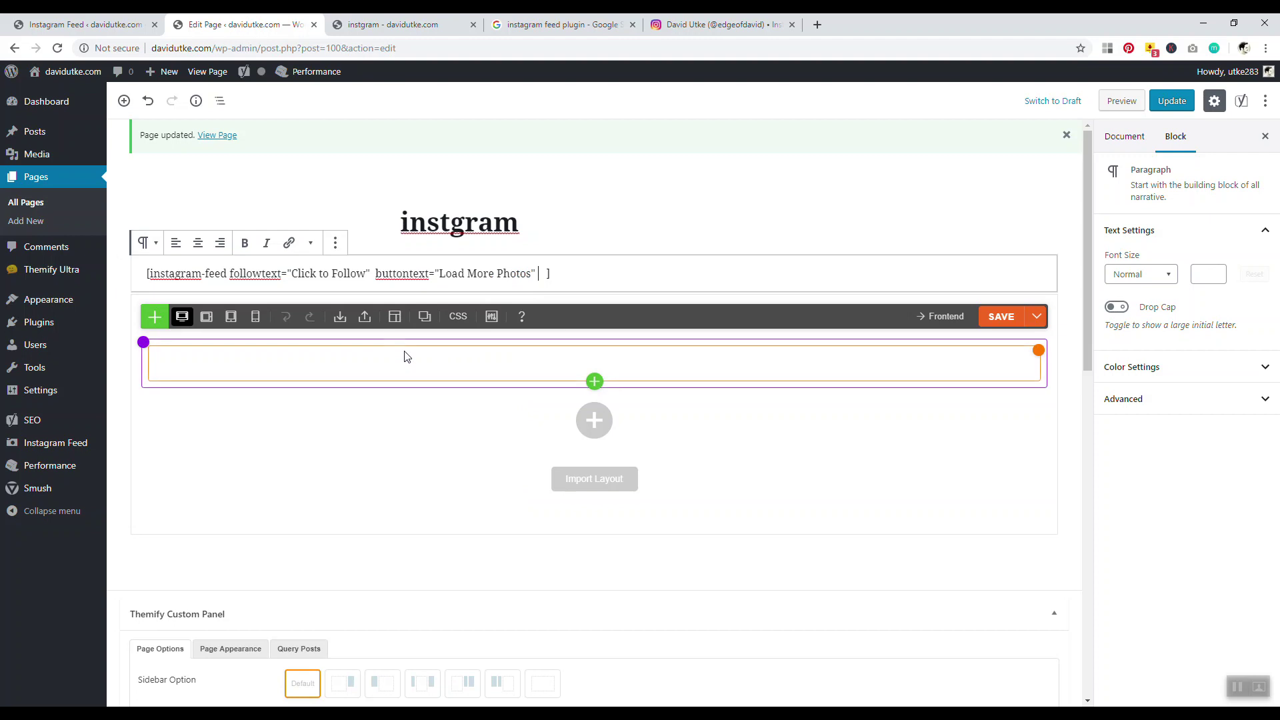
click(375, 274)
key(BackSpace)
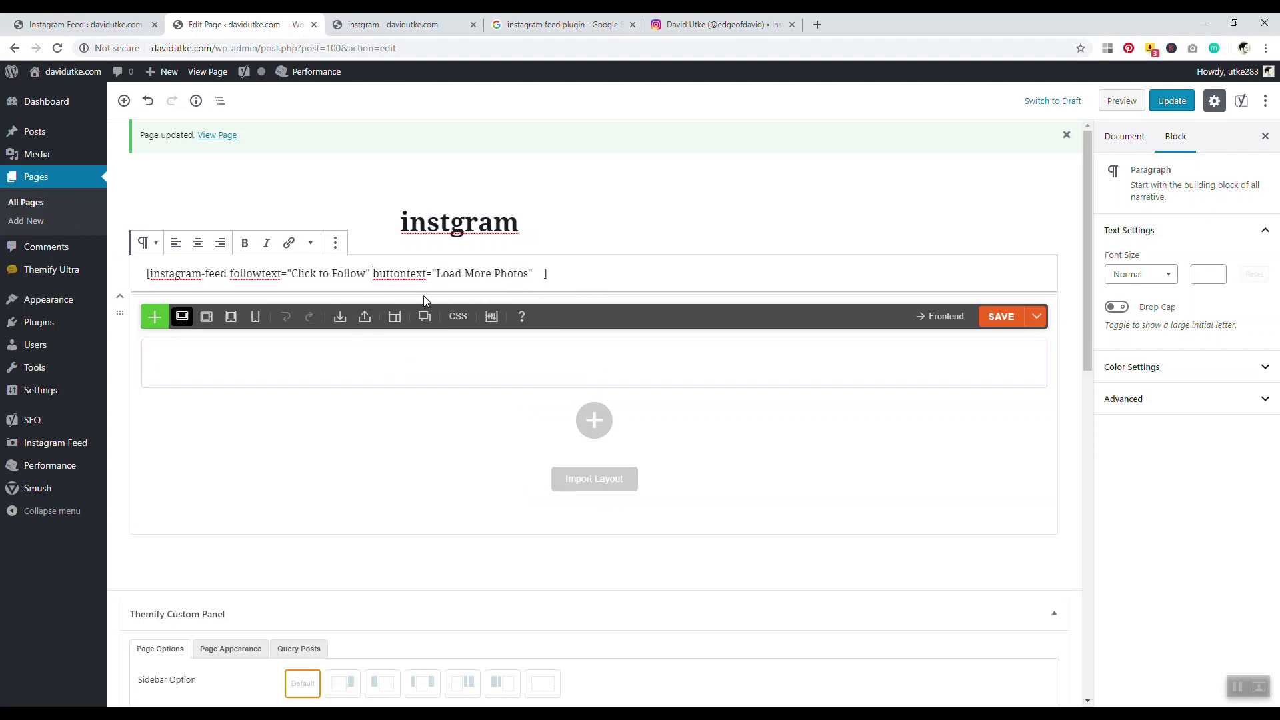
key(BackSpace)
key(BackSpace)
key(BackSpace)
key(BackSpace)
key(BackSpace)
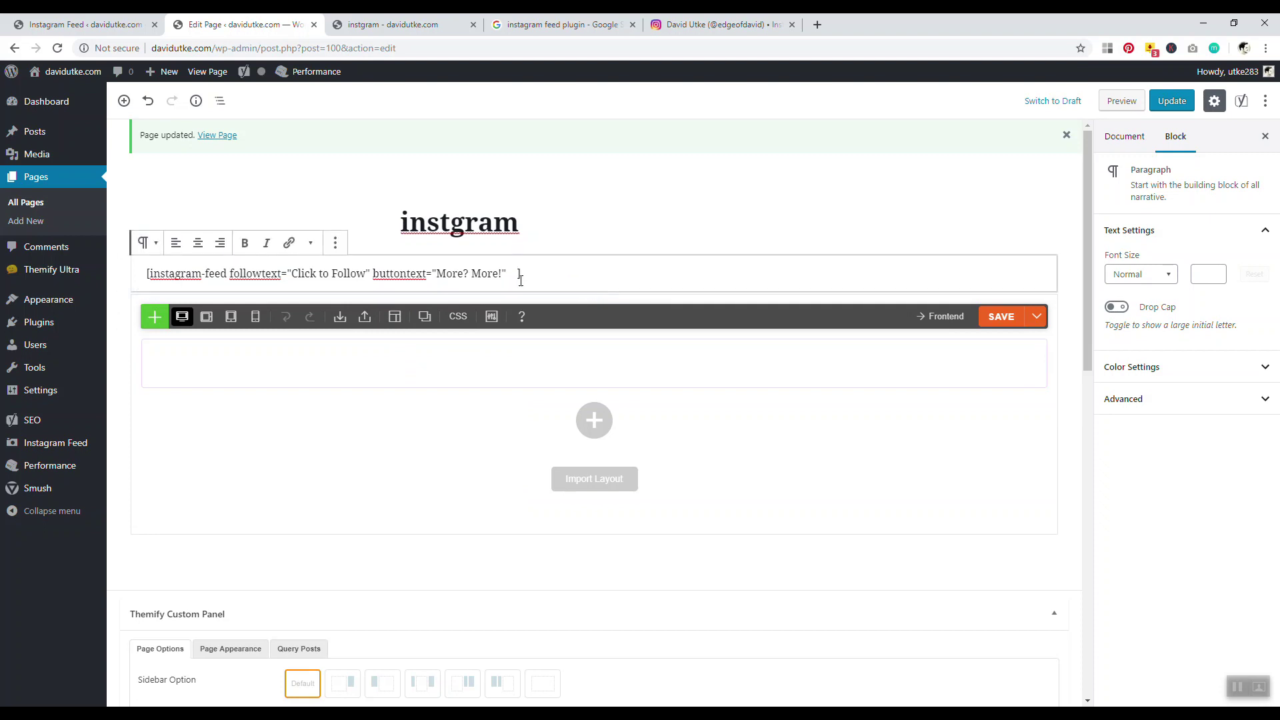
key(BackSpace)
key(BackSpace)
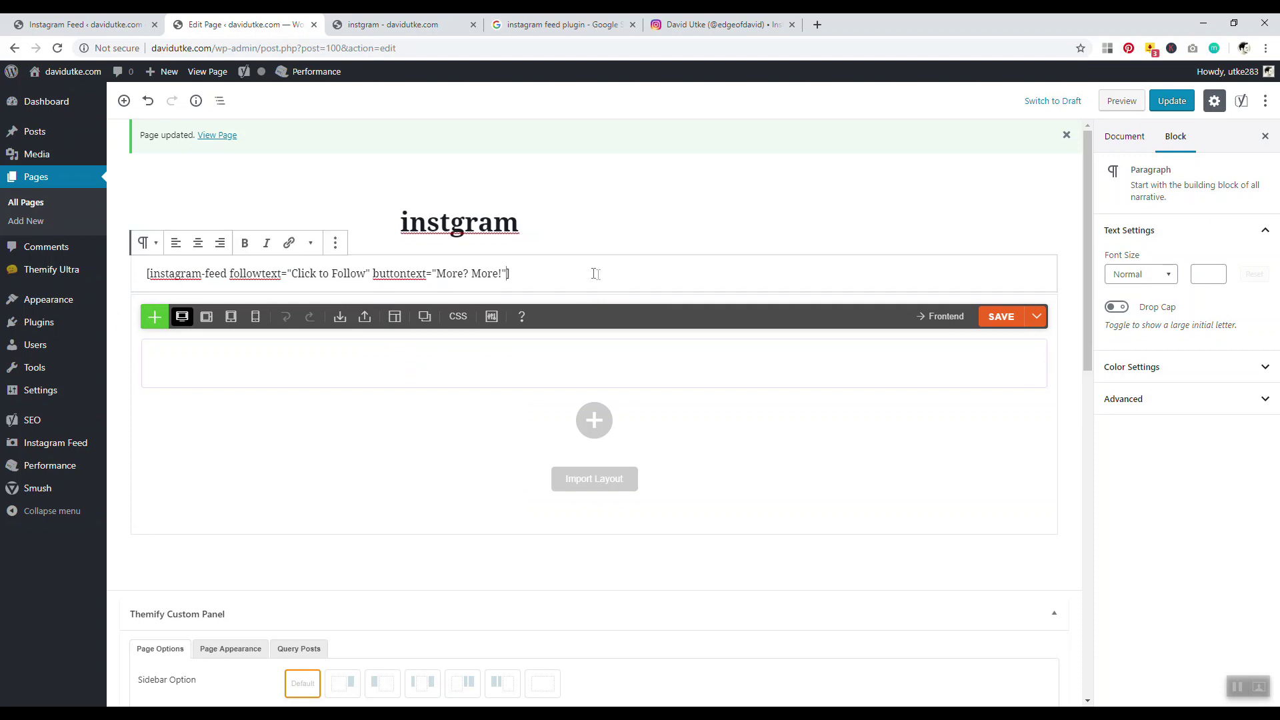
click(1175, 104)
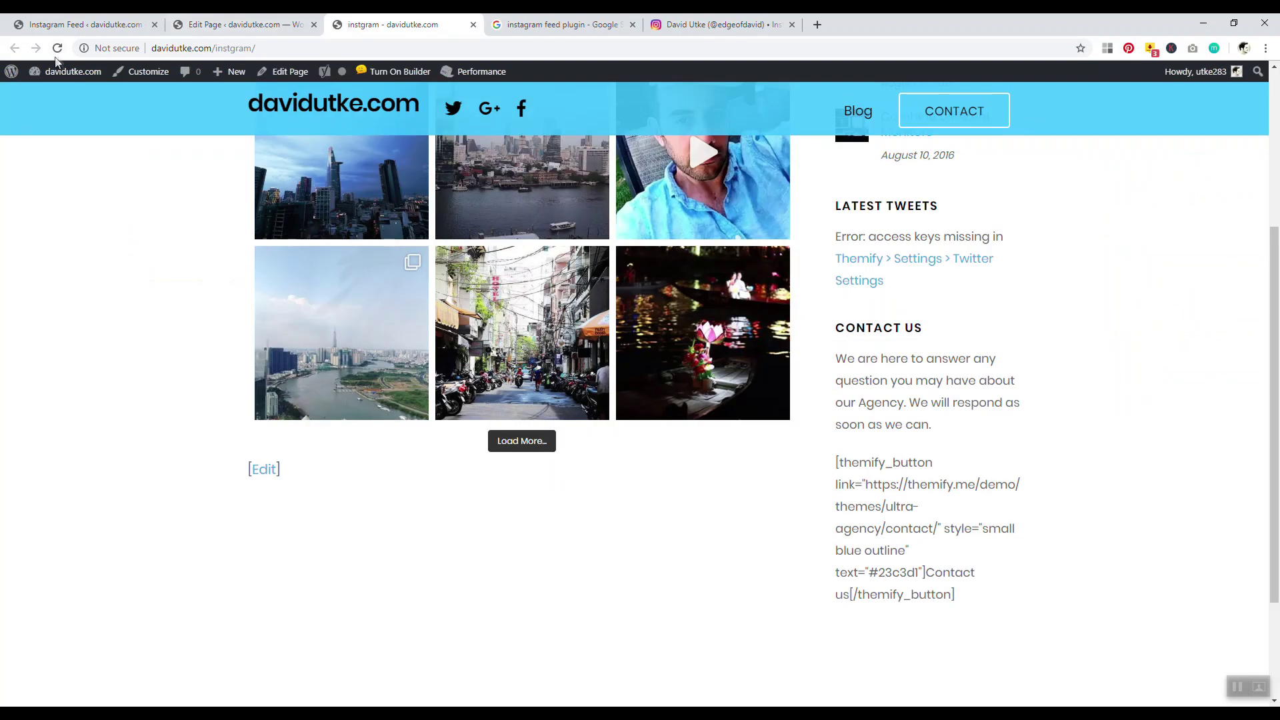
Reload the live feed page and test the renamed More? More! load-more button.
click(58, 48)
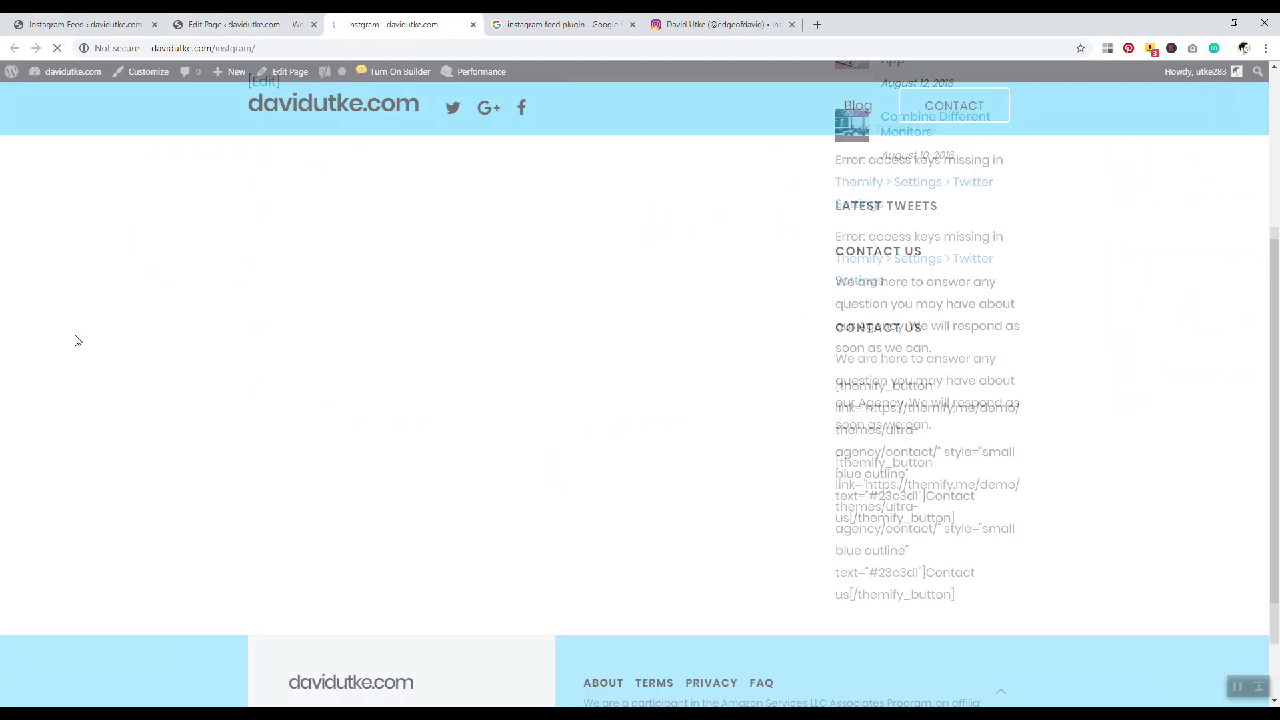
scroll(192, 325, up, 5)
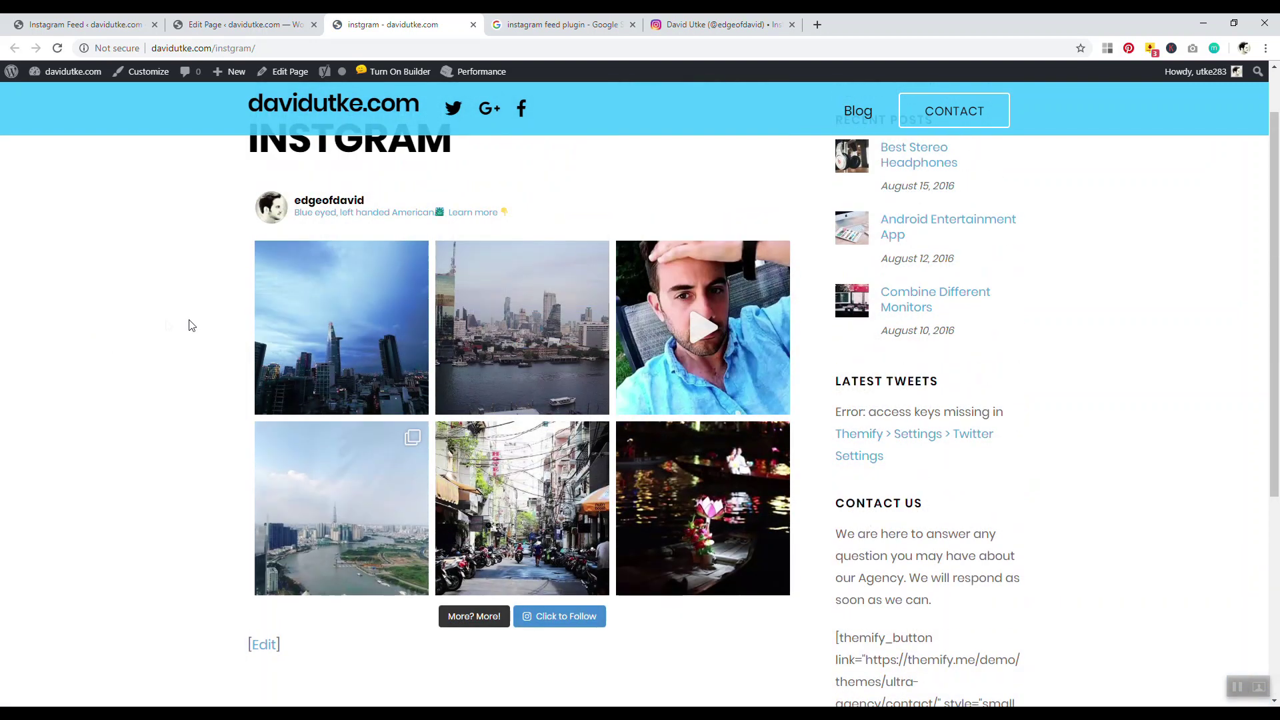
scroll(117, 361, down, 1)
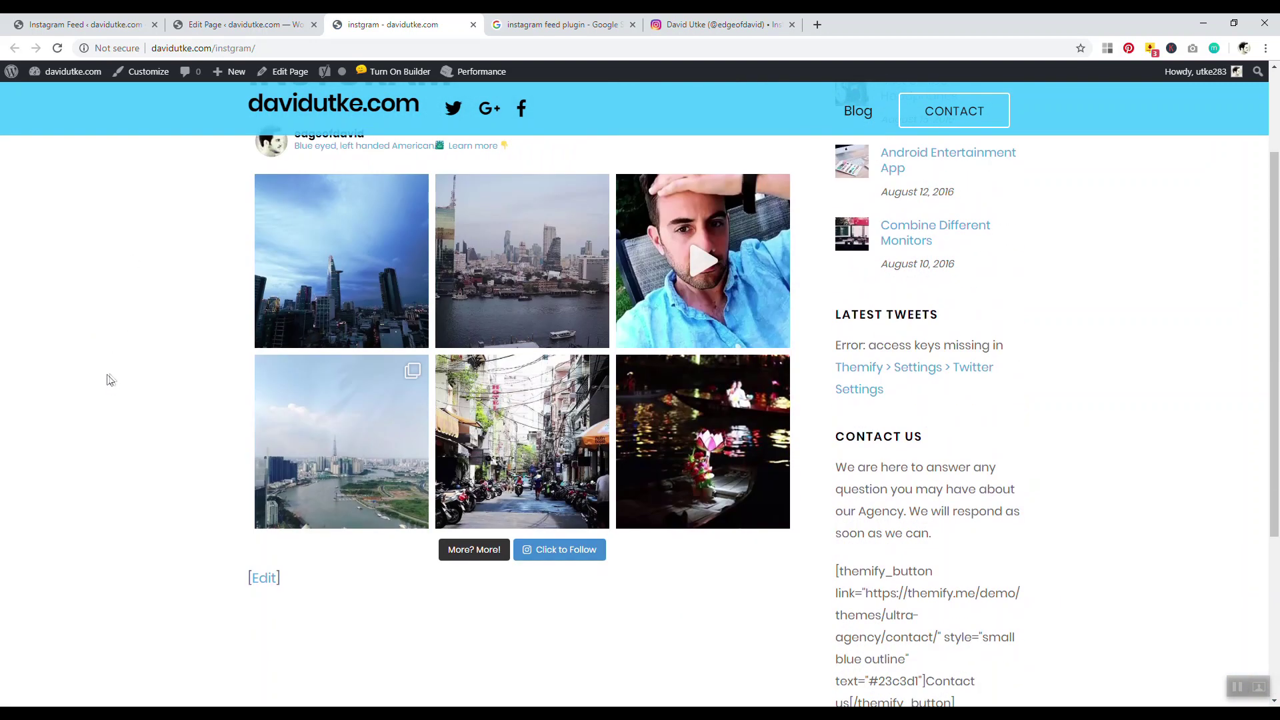
click(461, 560)
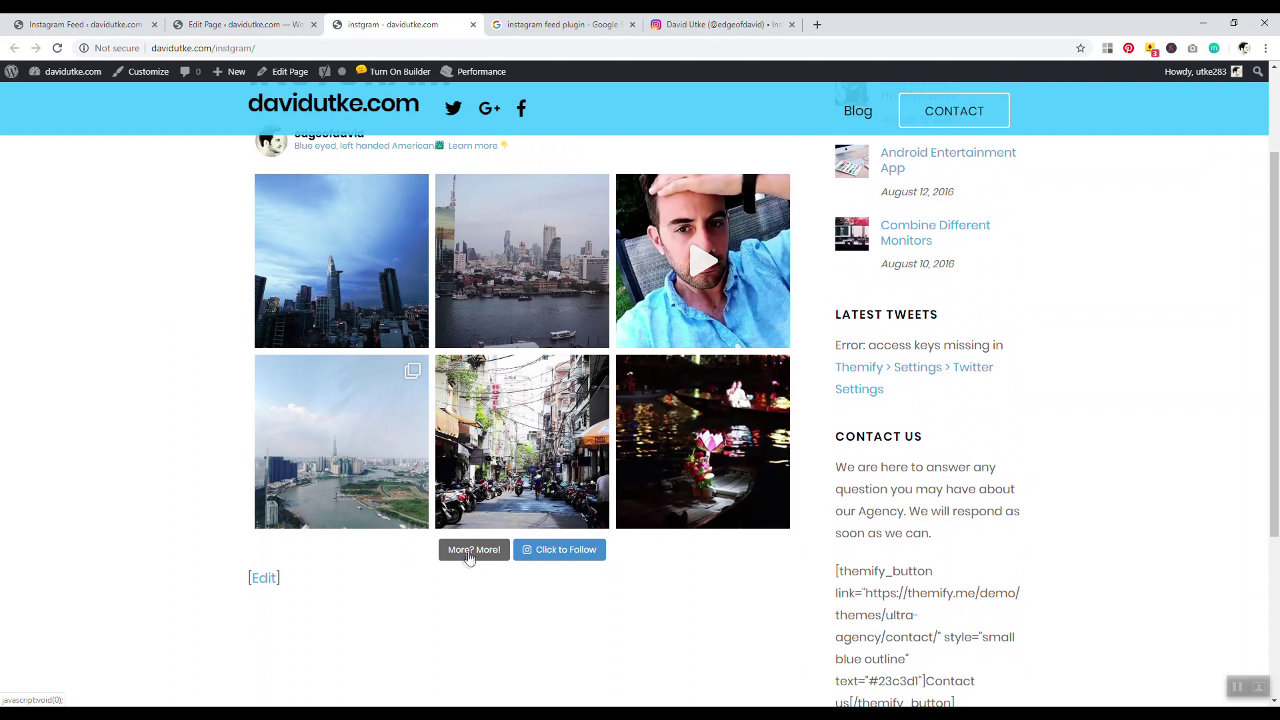
click(128, 29)
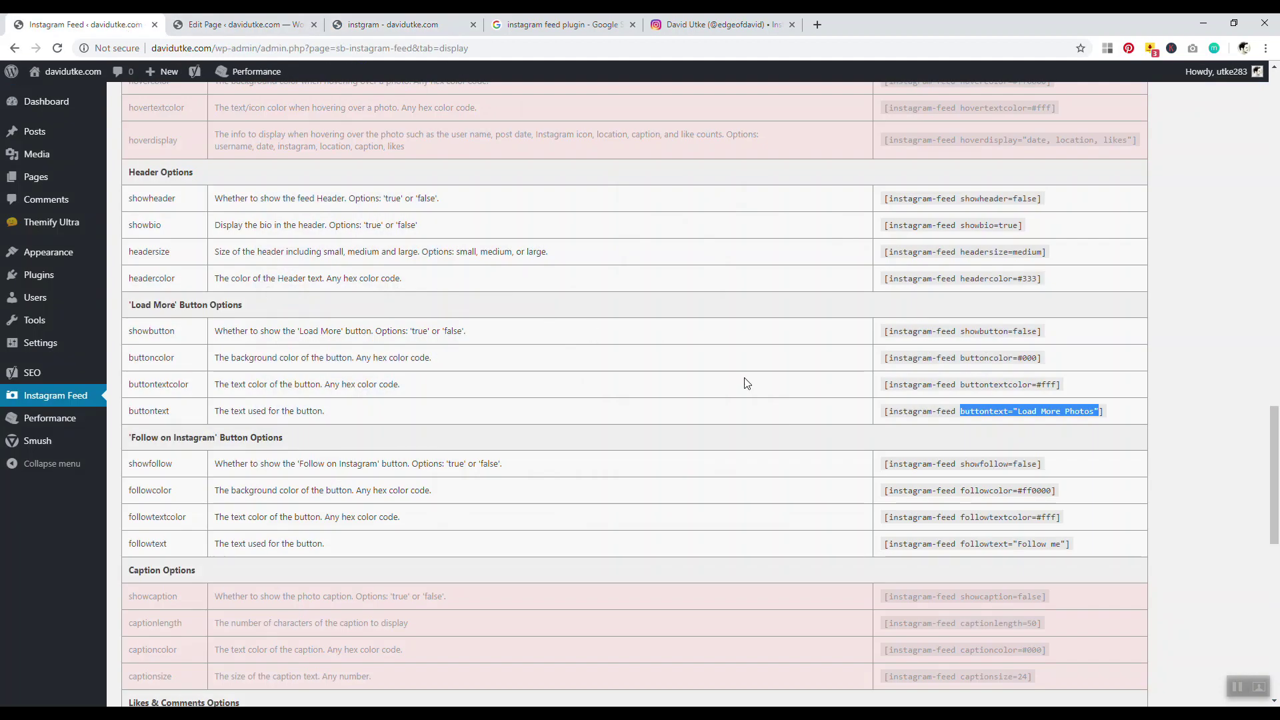
Review the buttontext and buttontextcolor examples in the shortcode options table.
click(916, 410)
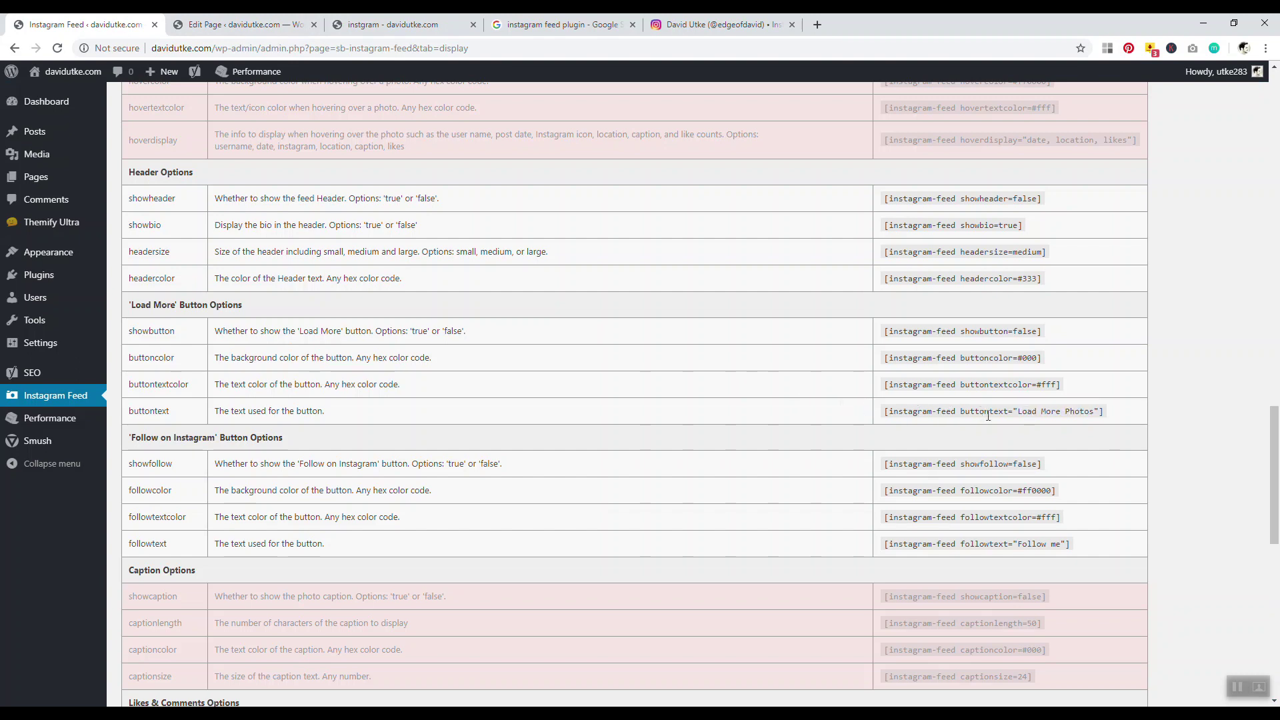
drag(1000, 410, 1065, 410)
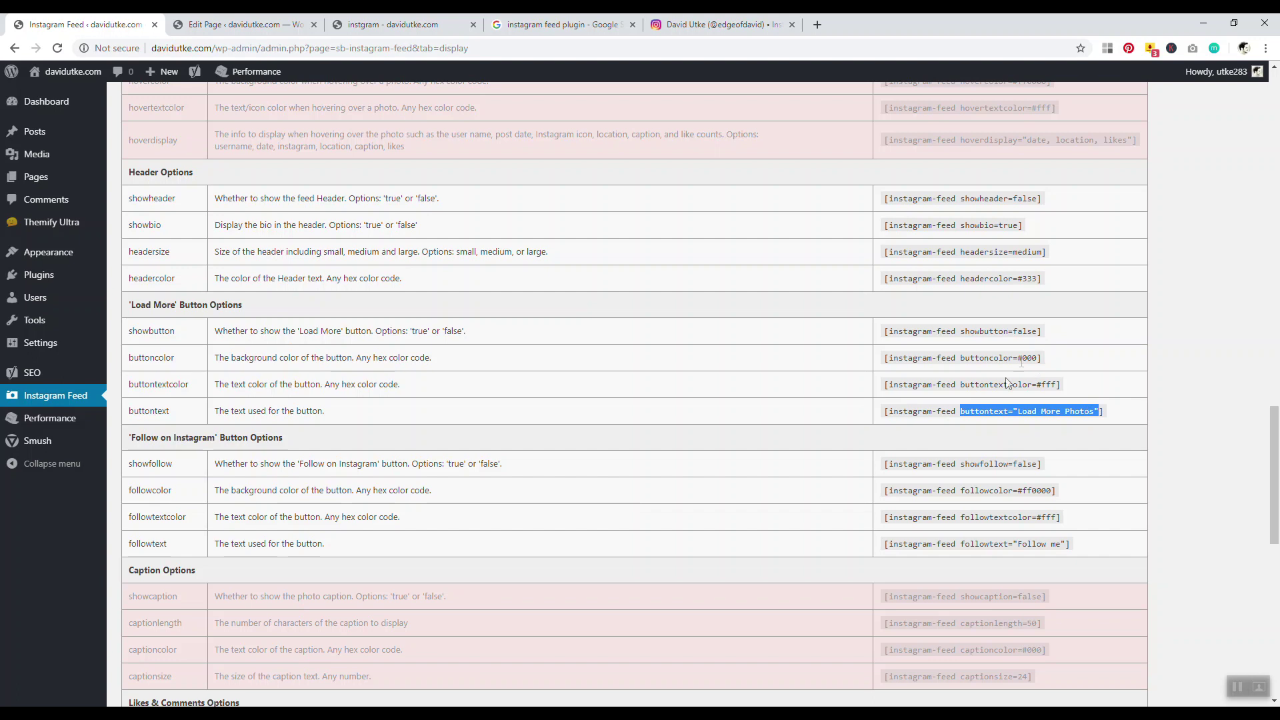
click(978, 384)
drag(961, 384, 1042, 387)
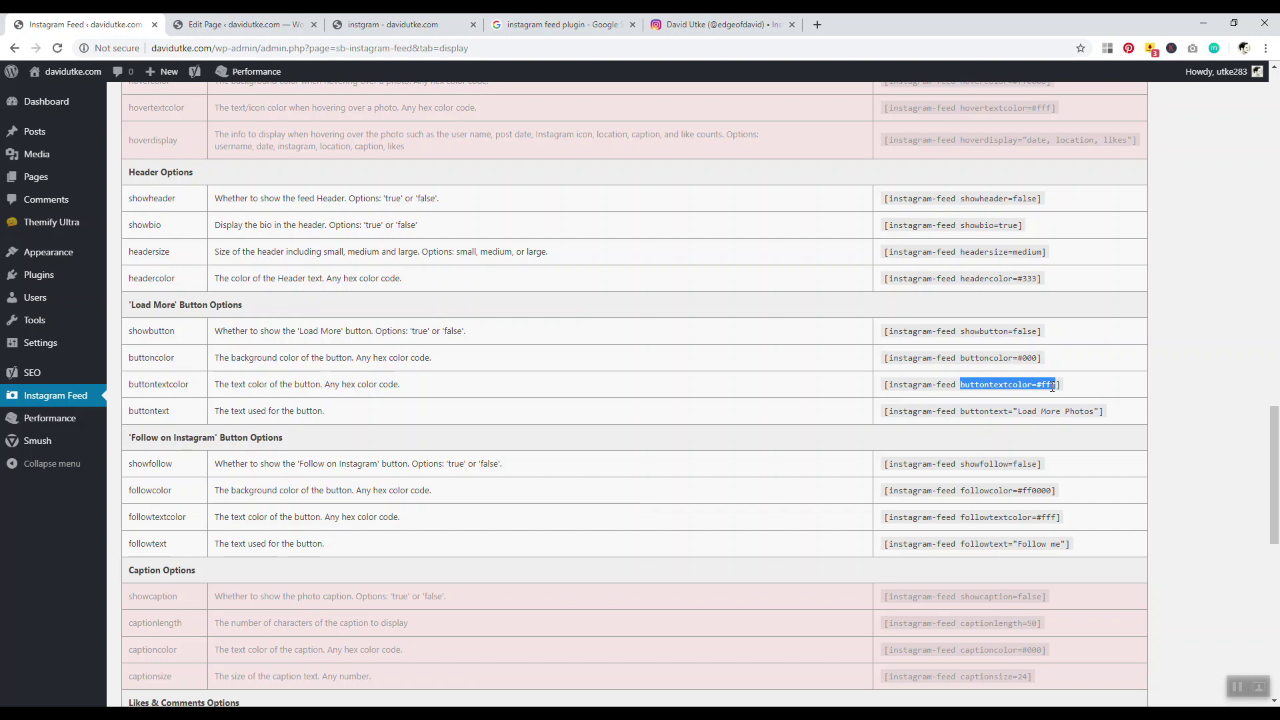
click(394, 25)
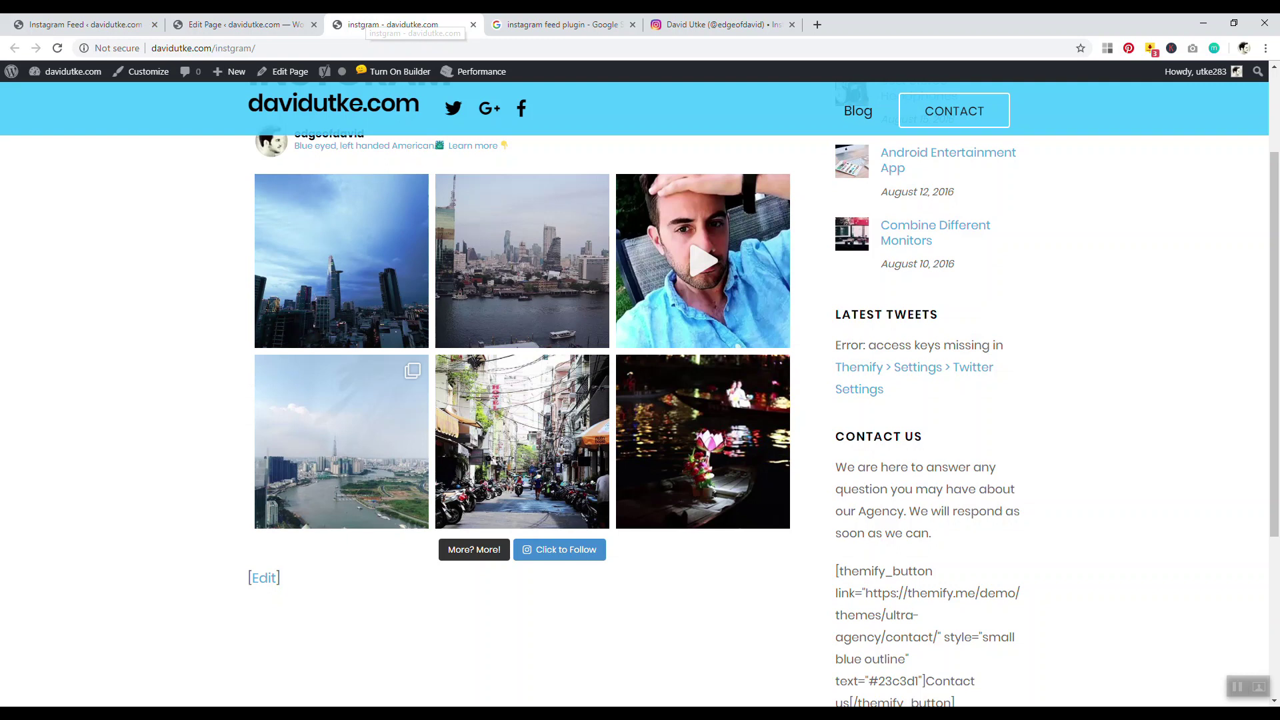
Open the Bangkok river skyline post on Instagram and copy its web address.
click(243, 25)
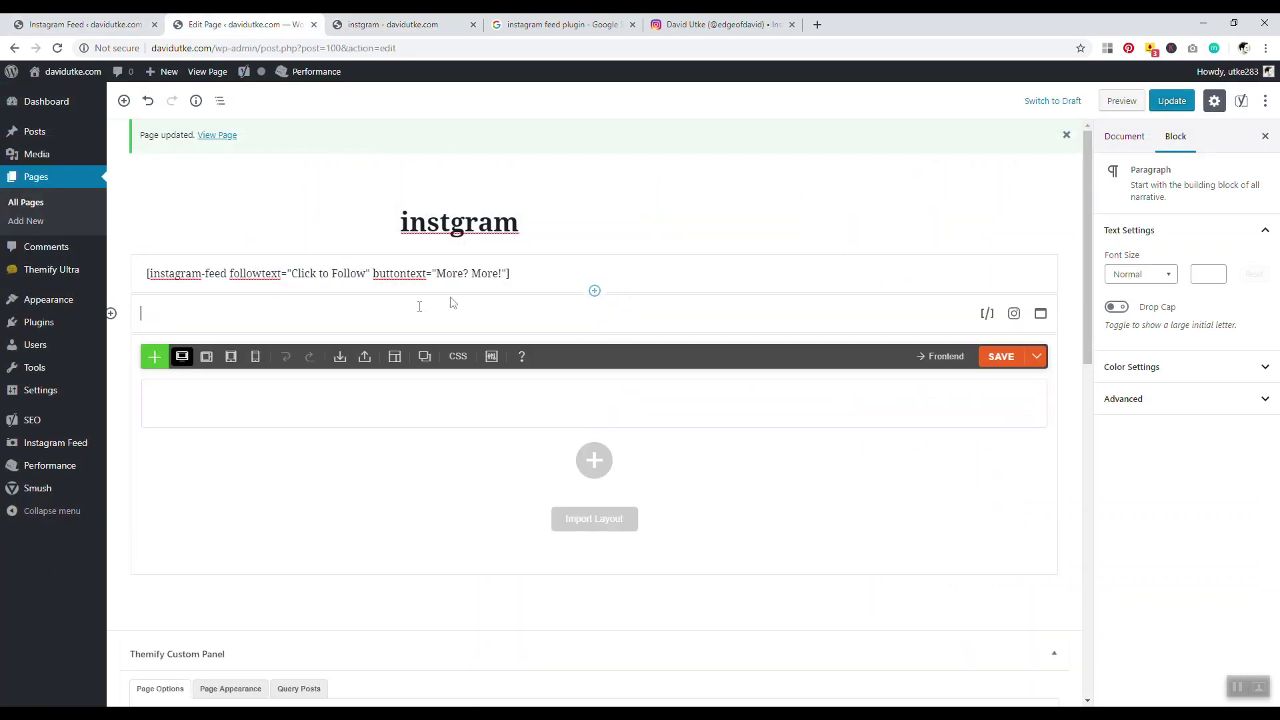
click(704, 25)
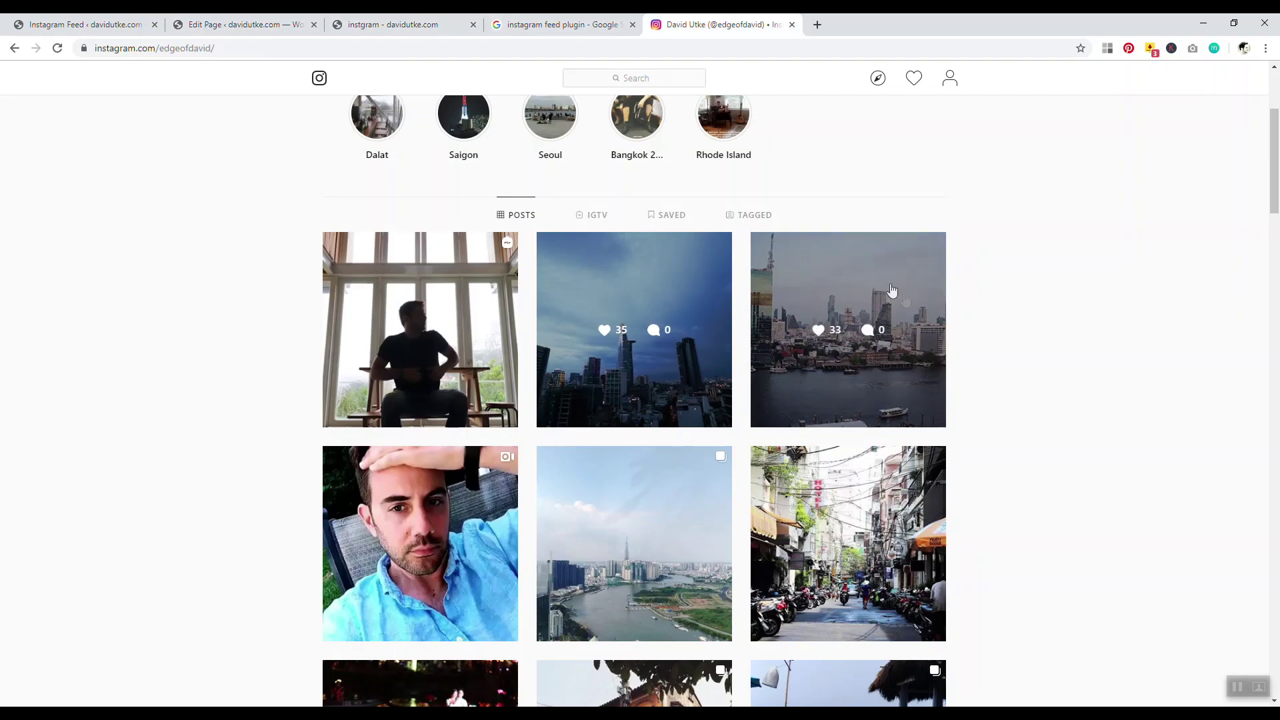
click(850, 278)
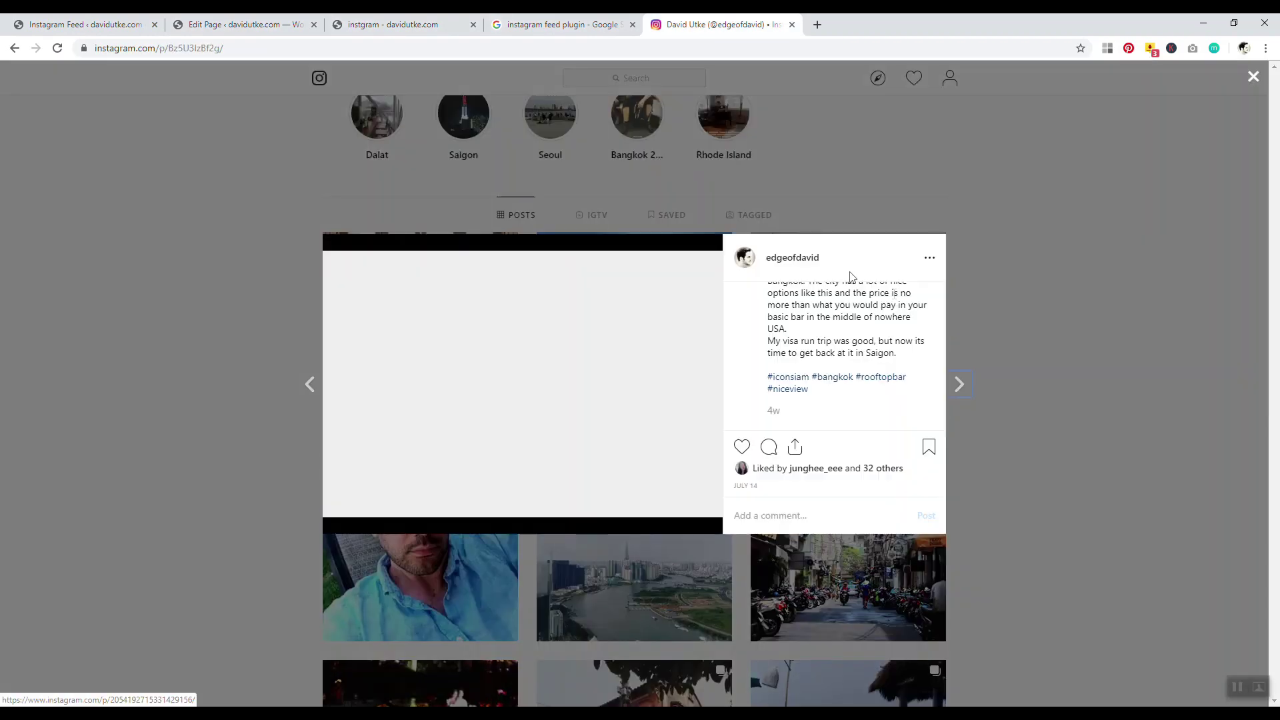
click(158, 48)
right_click(158, 48)
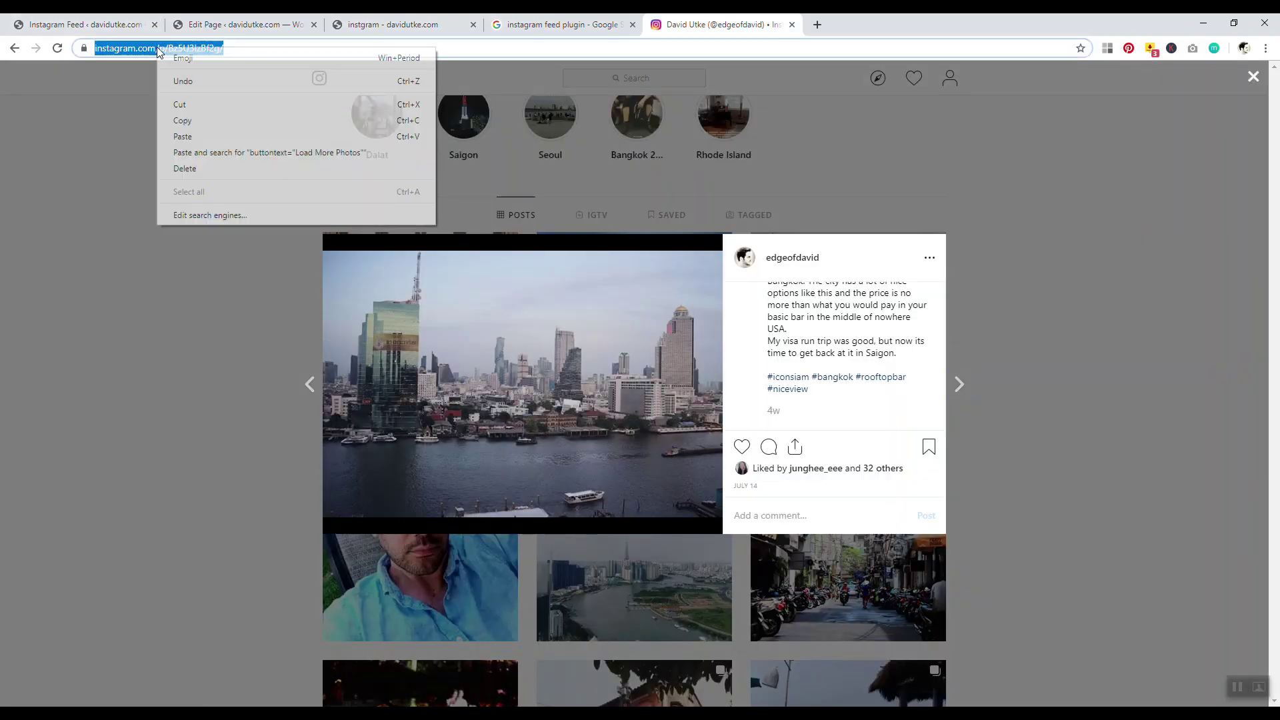
click(179, 116)
key(ctrl+1)
key(ctrl+2)
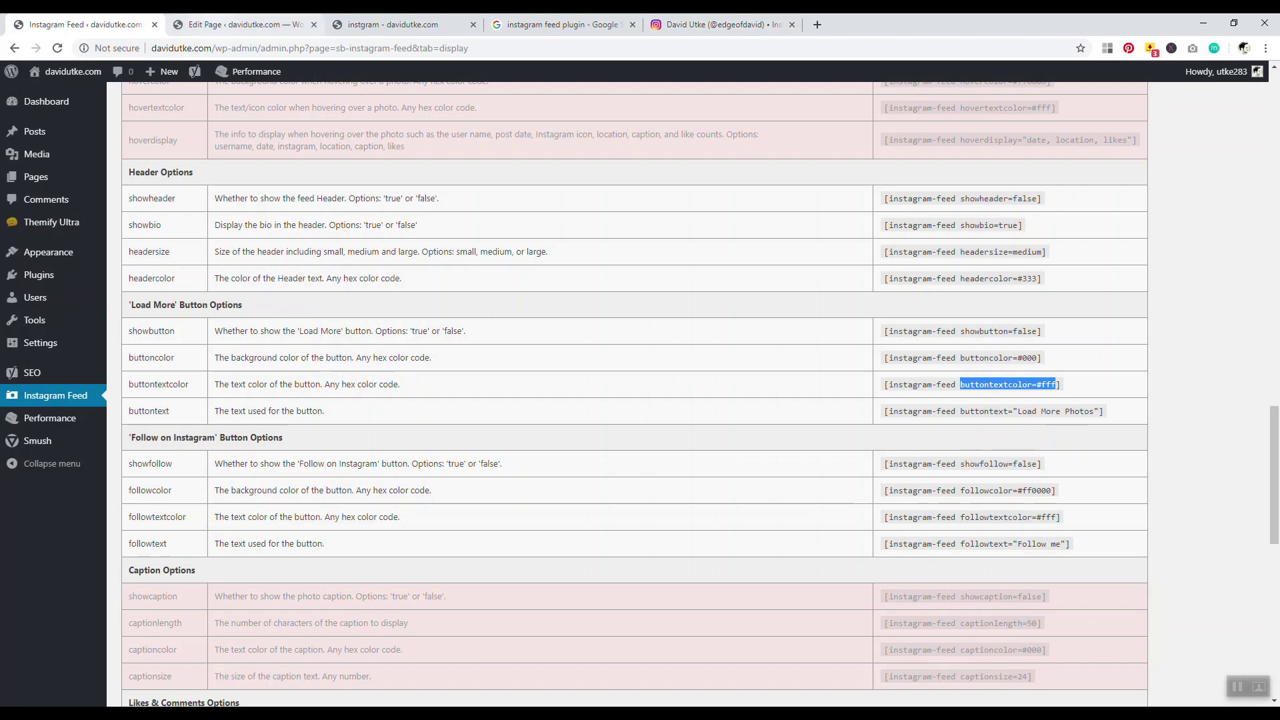
Paste the Instagram post link into the empty block to embed it, then update the page.
right_click(222, 305)
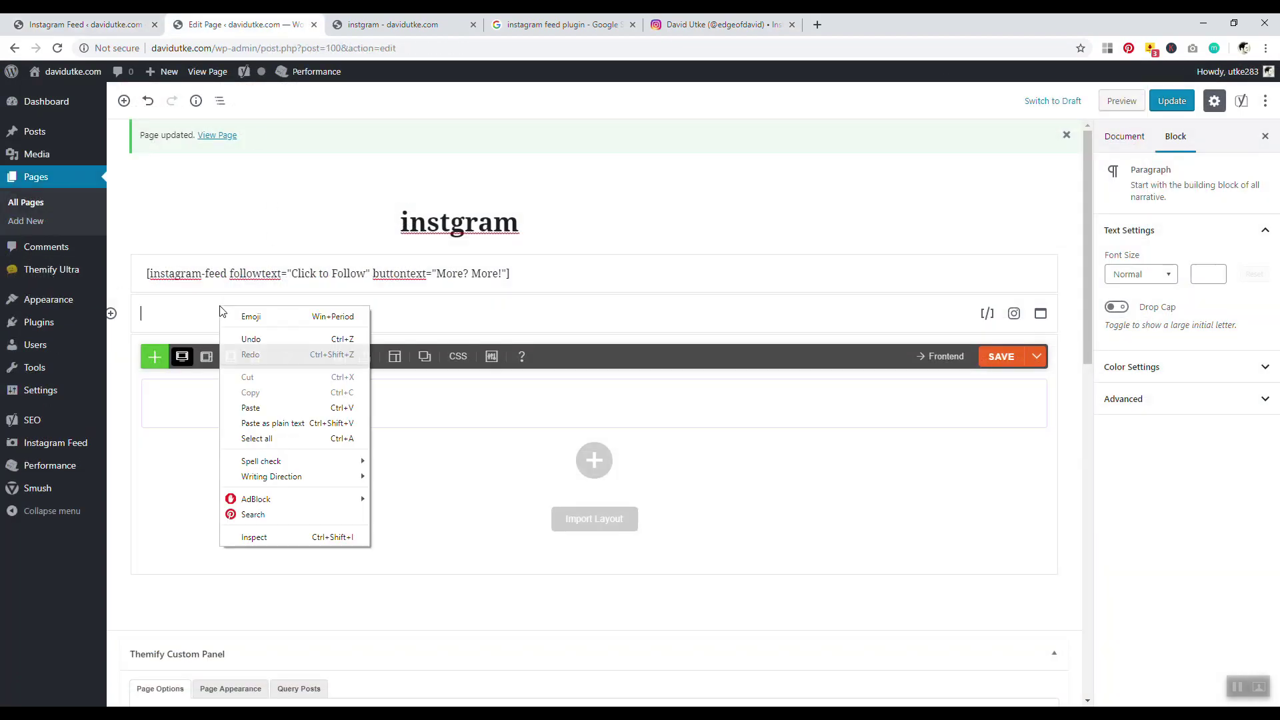
click(232, 408)
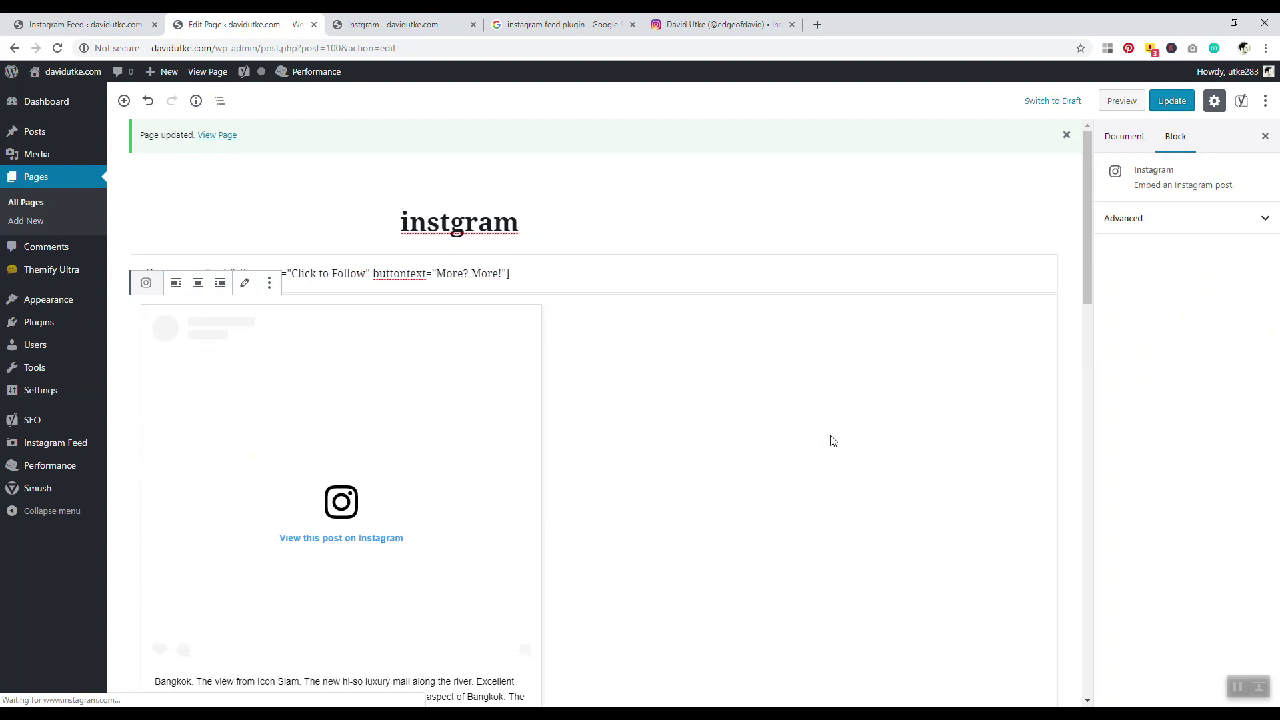
click(1173, 101)
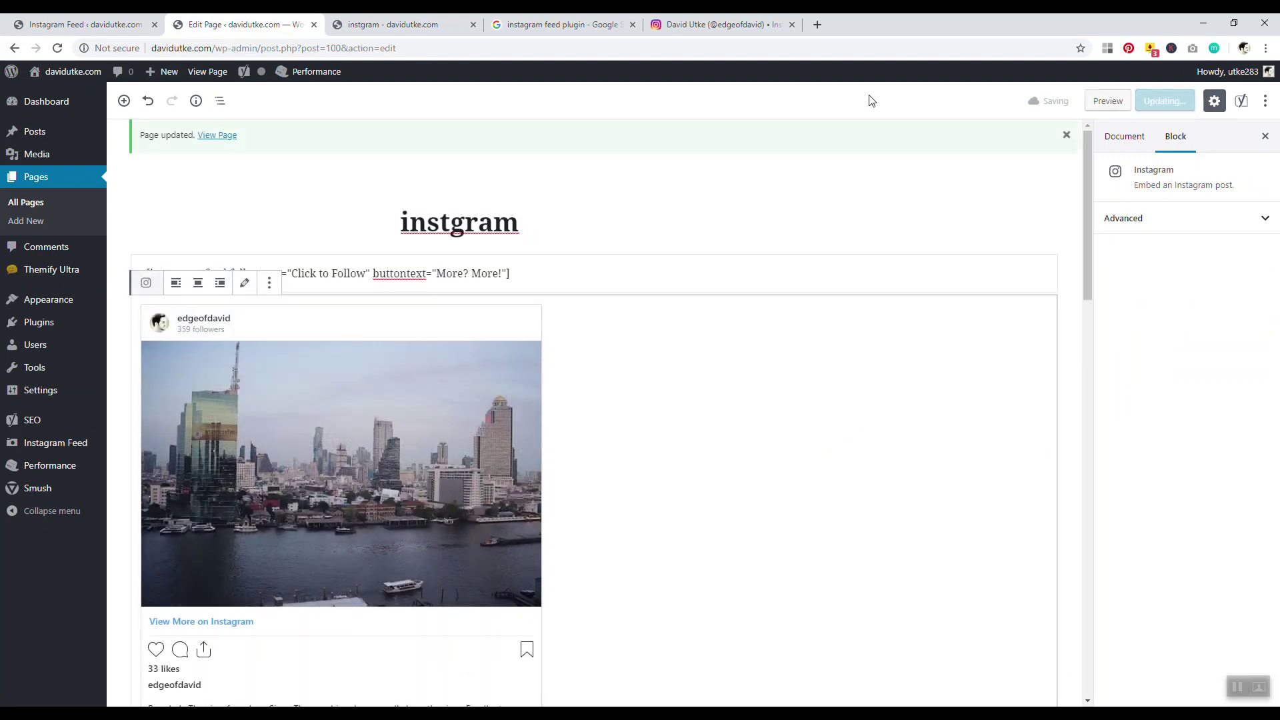
Open the page's permalink to check the embedded post on the live site.
click(642, 205)
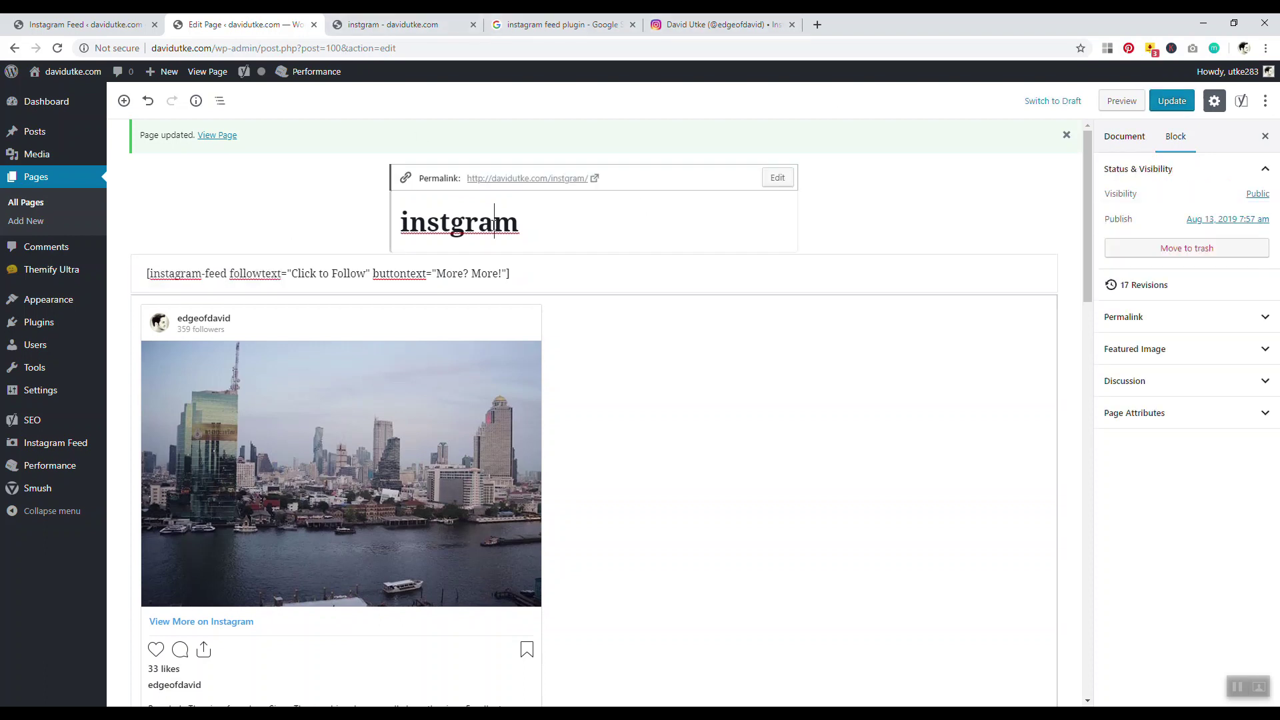
click(514, 173)
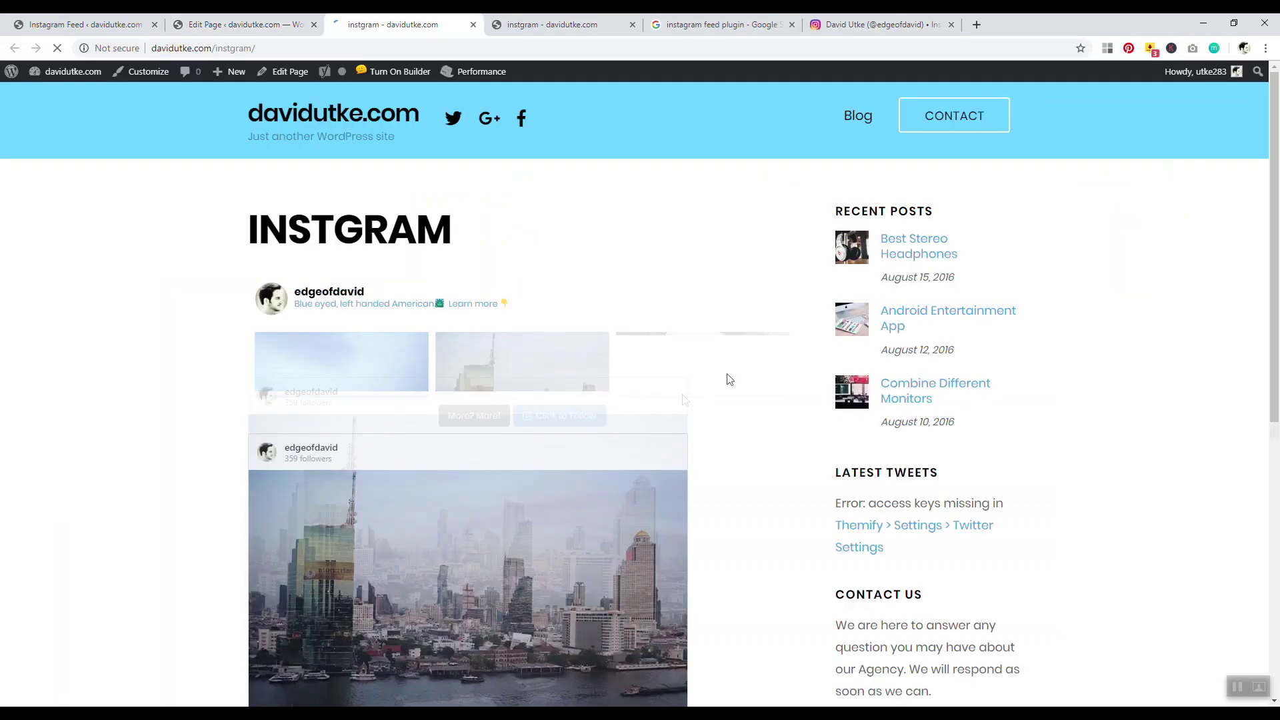
scroll(450, 331, down, 7)
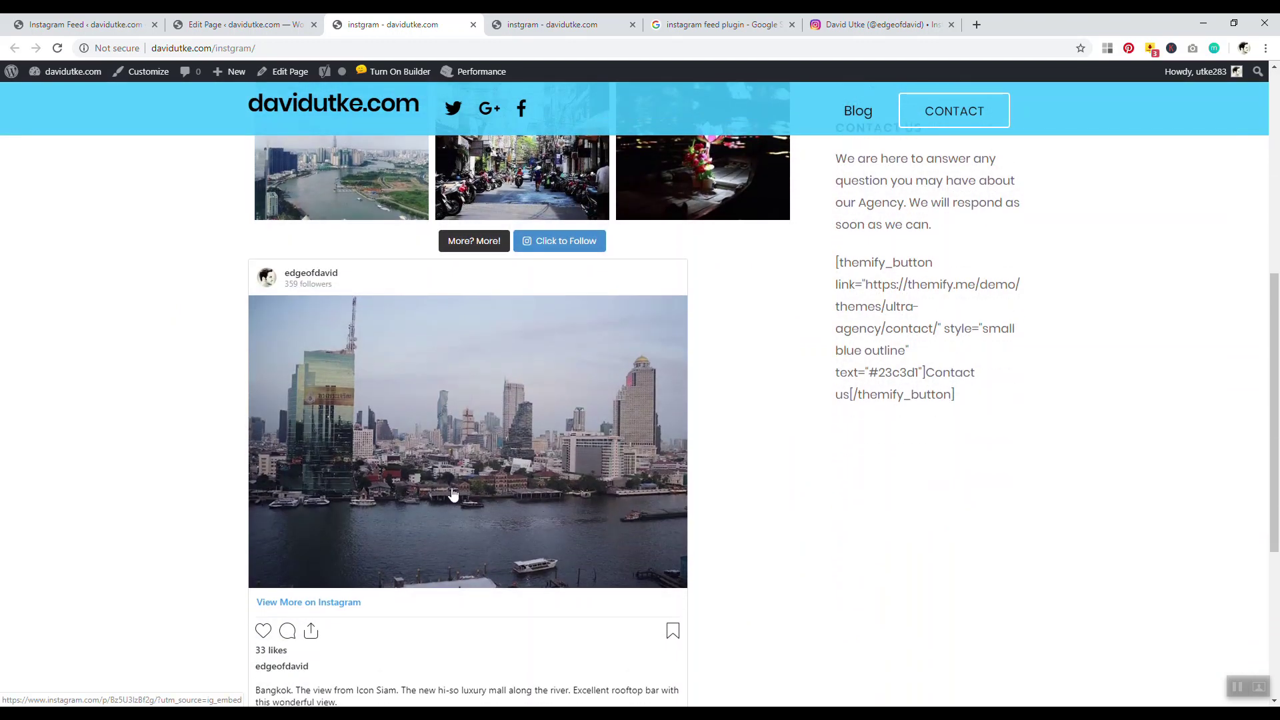
scroll(453, 494, up, 5)
click(240, 24)
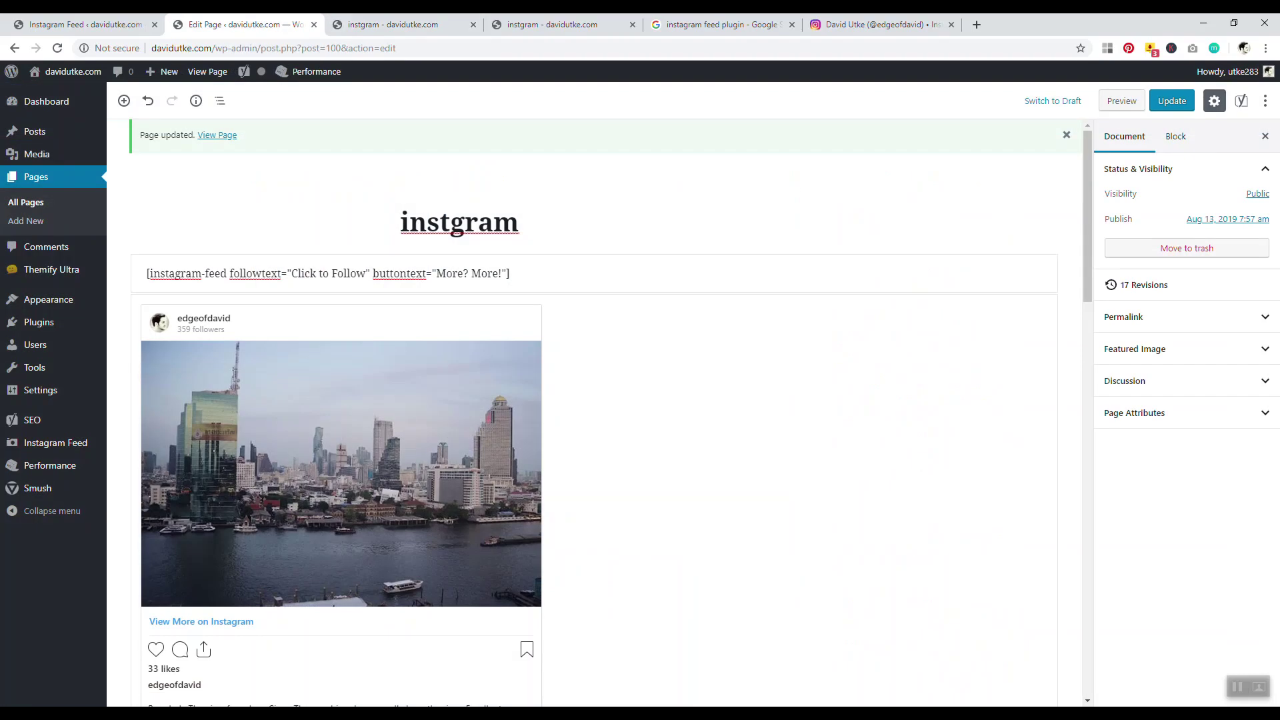
Copy the [instagram-feed] shortcode from the Instagram Feed configuration settings.
click(1067, 135)
key(ctrl+shift+Tab)
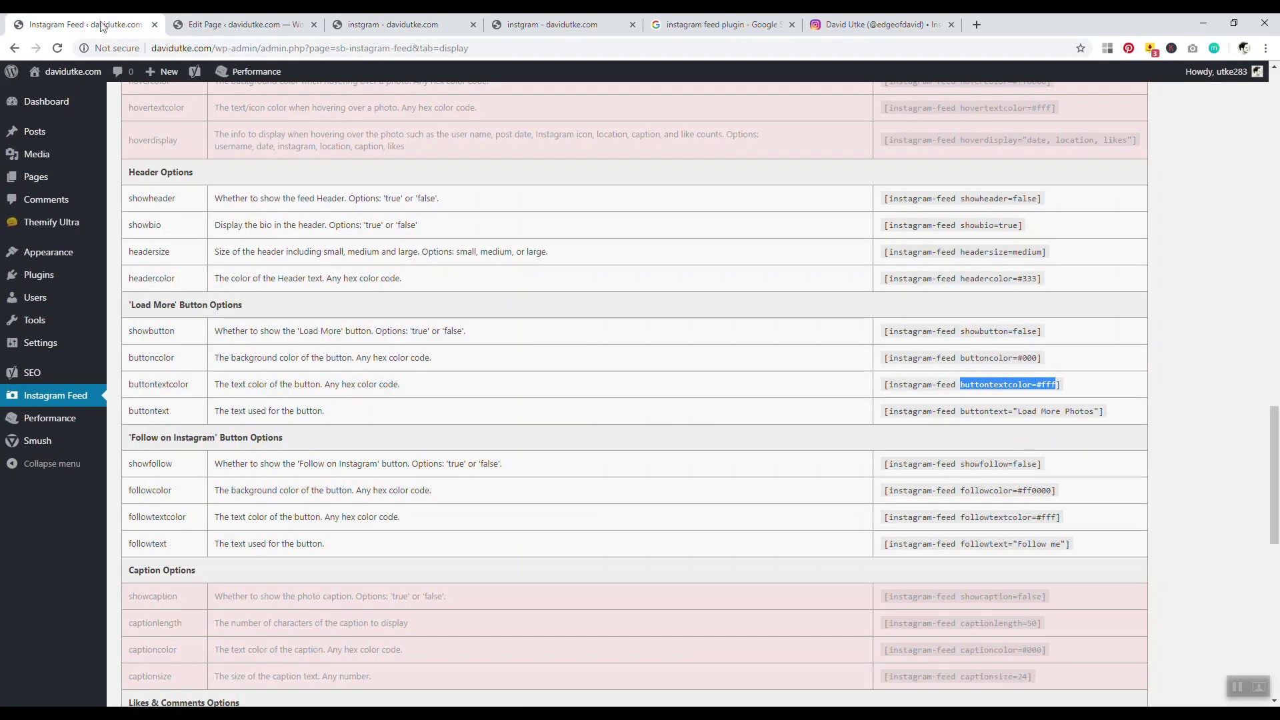
scroll(597, 440, up, 10)
scroll(684, 477, up, 10)
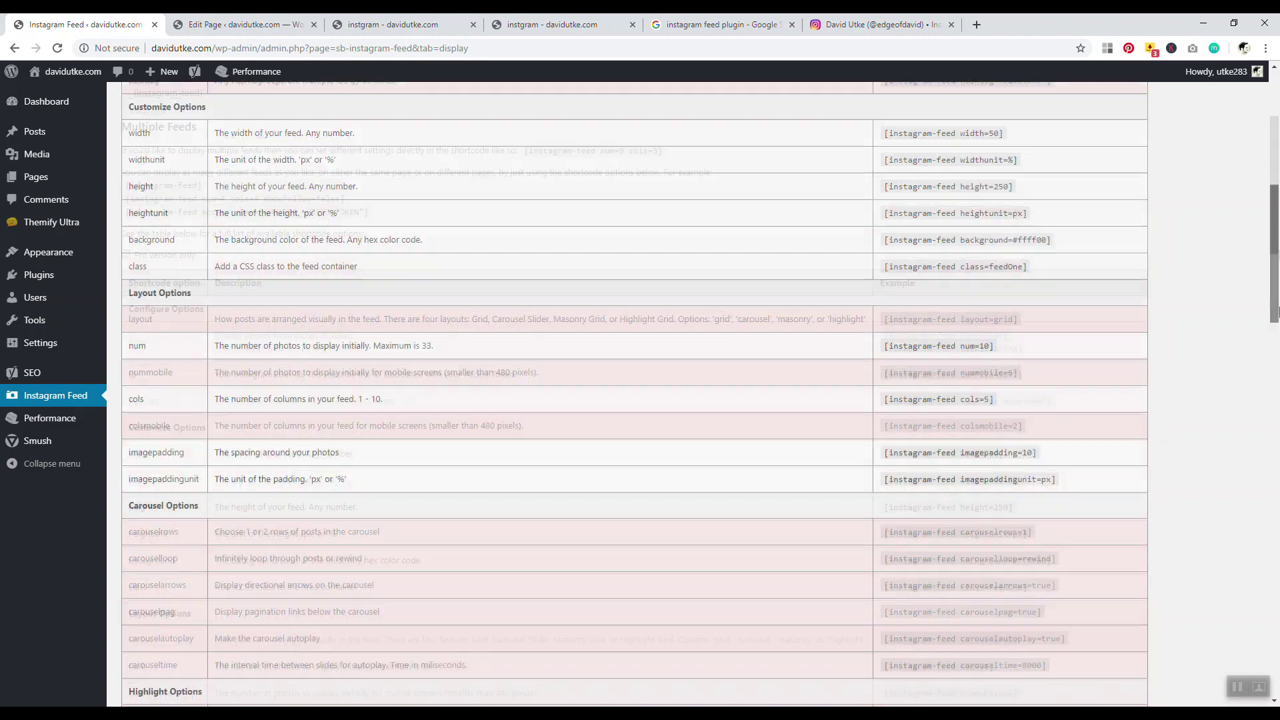
click(148, 148)
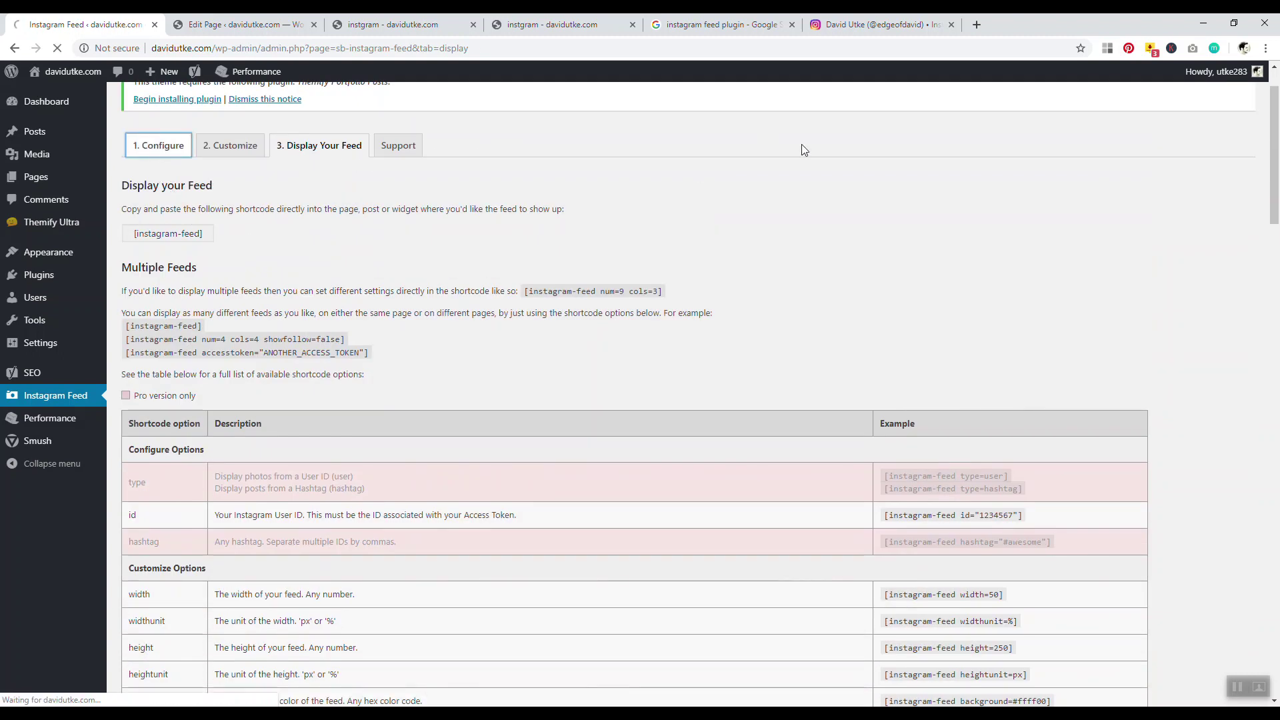
scroll(576, 434, down, 5)
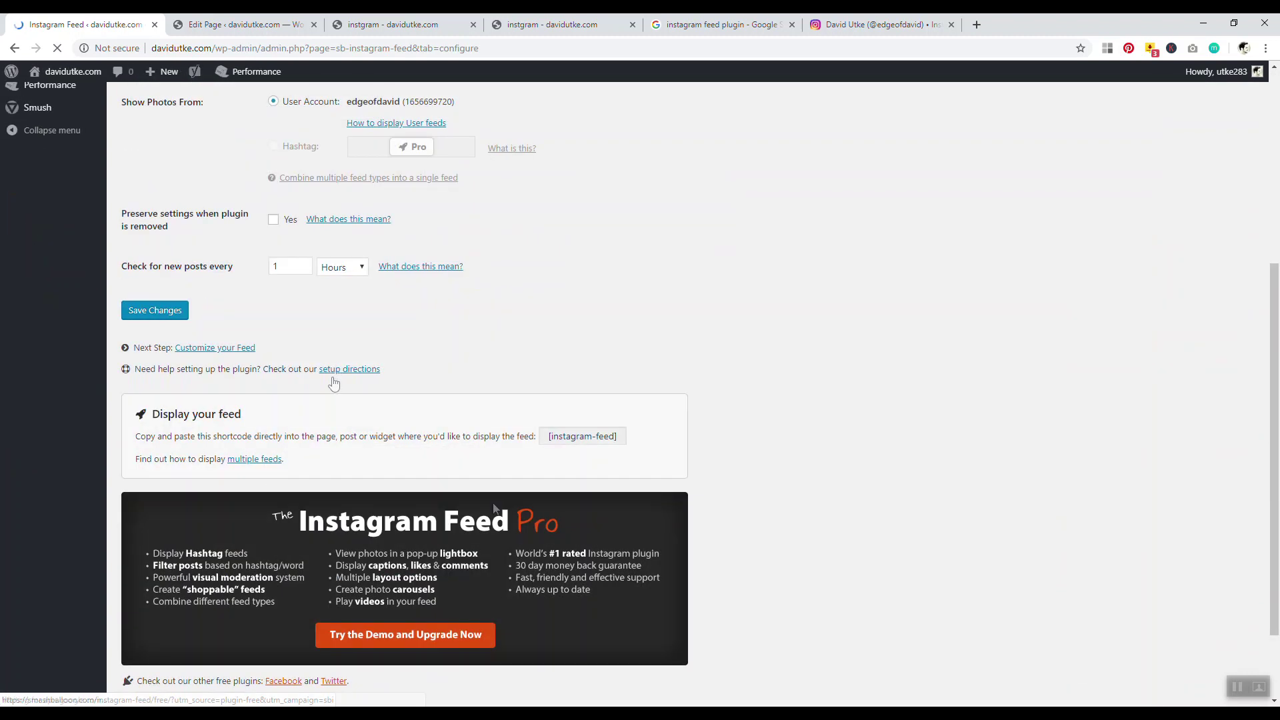
click(596, 421)
right_click(598, 419)
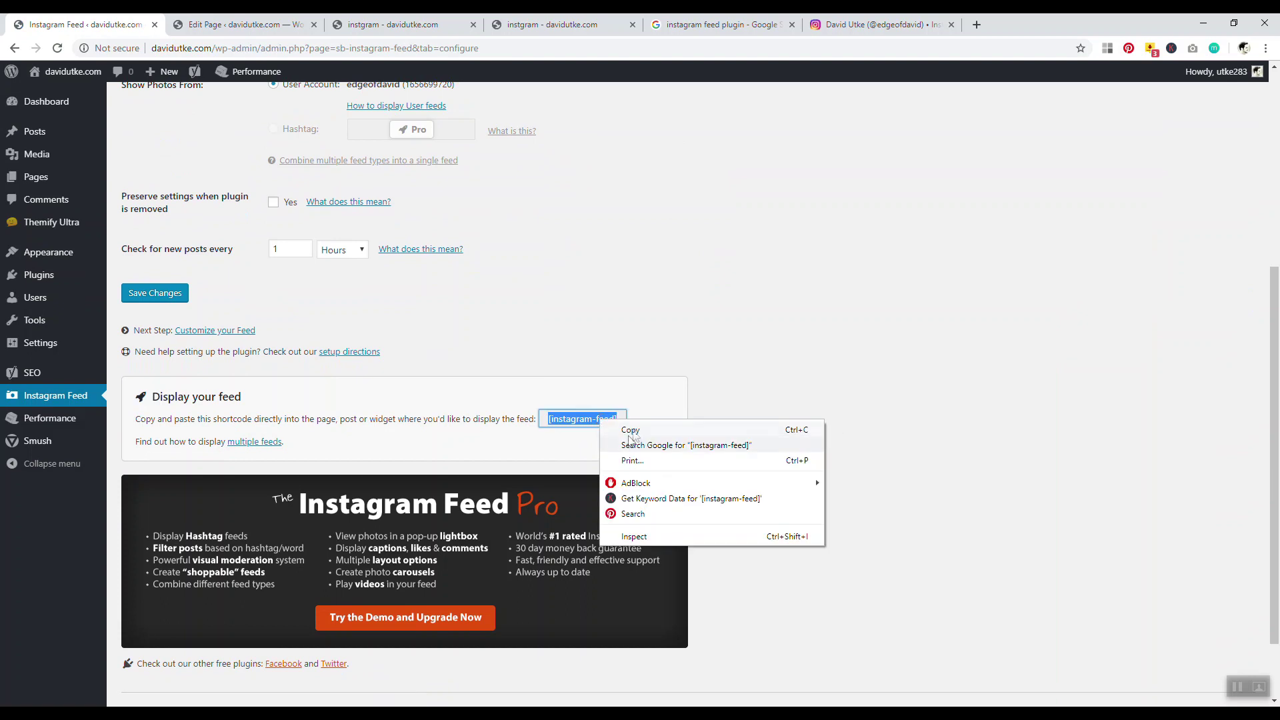
click(624, 429)
key(ctrl+3)
key(ctrl+2)
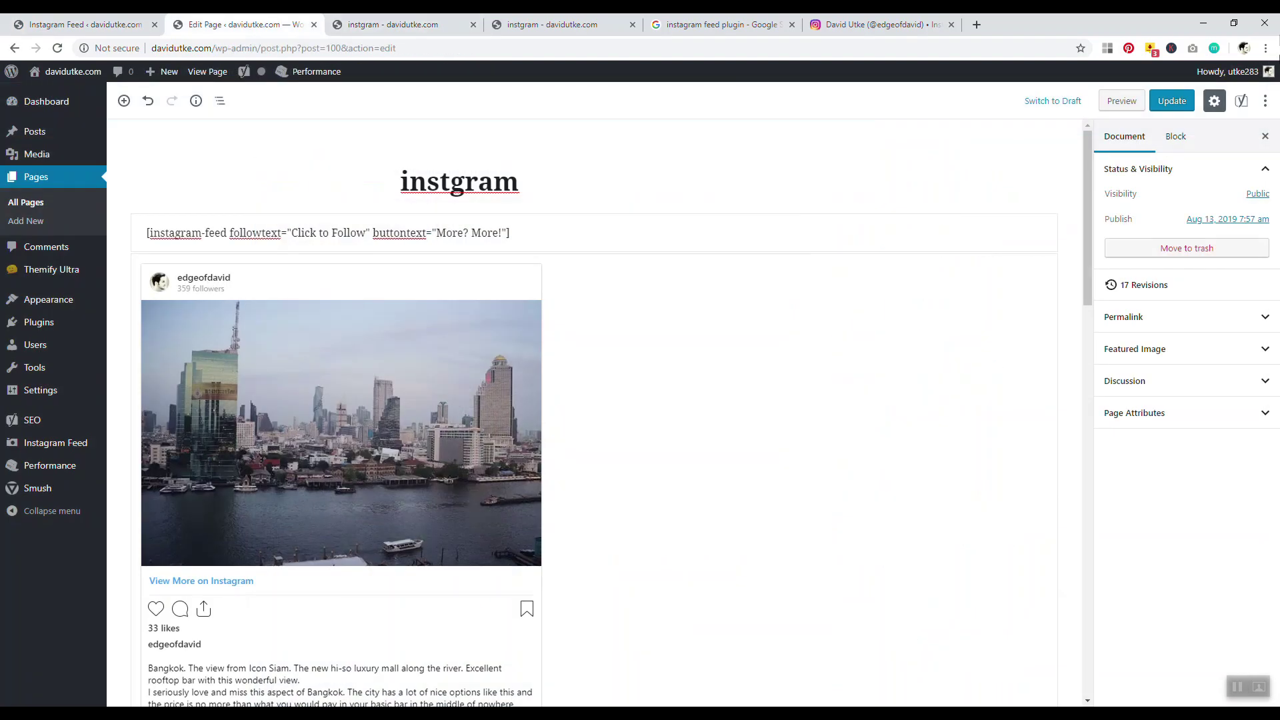
Add a two-column Themify row with an INSTAGRAM / Follow Me Fancy Heading in the left column.
triple_click(1088, 190)
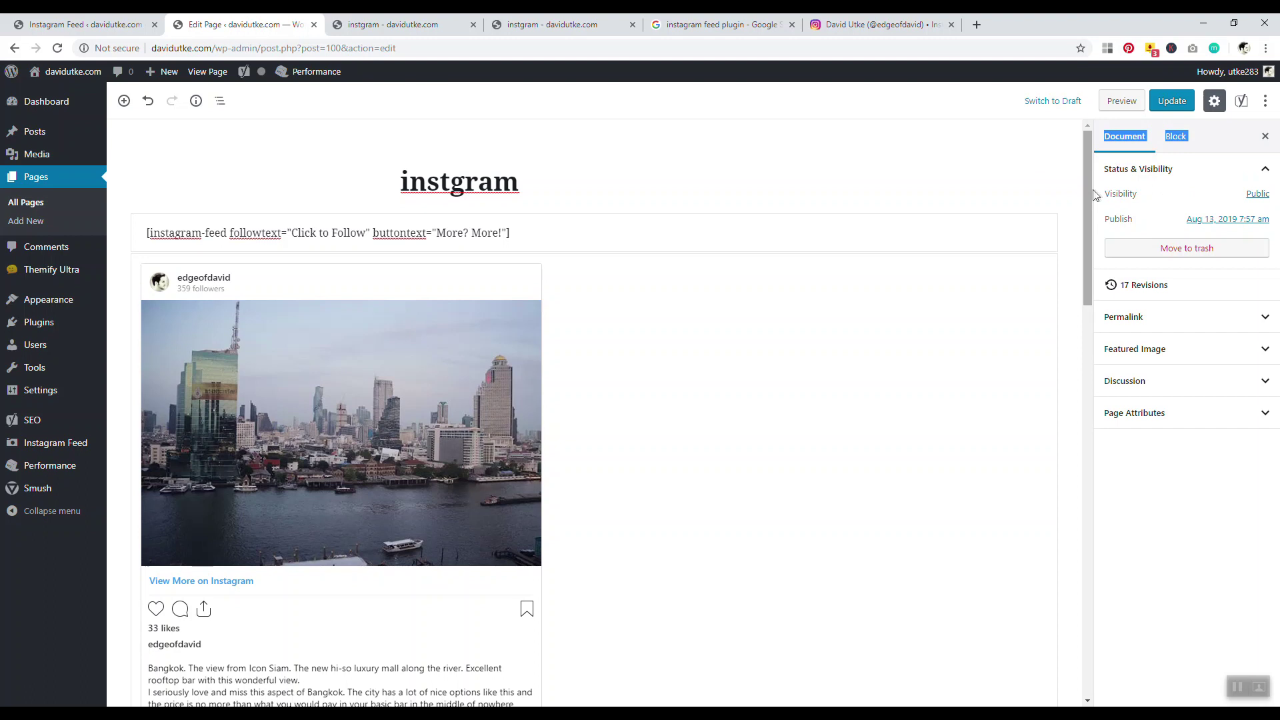
drag(1088, 189, 1069, 372)
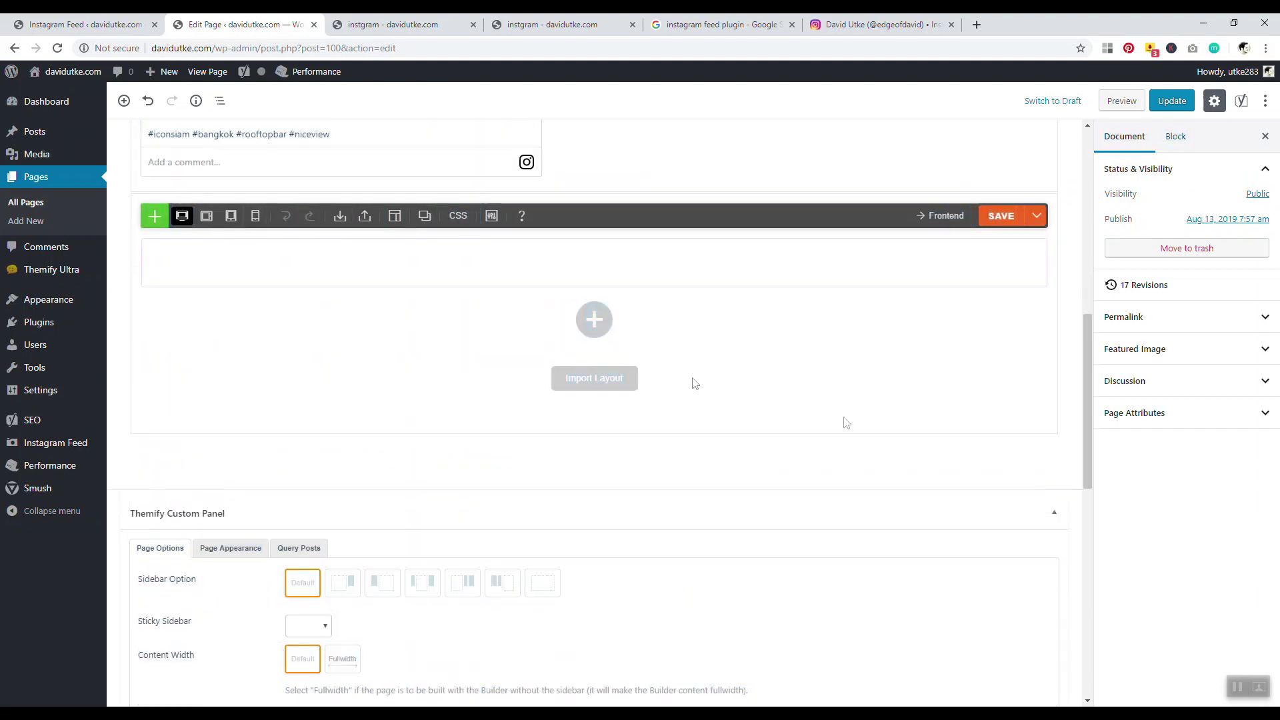
click(593, 281)
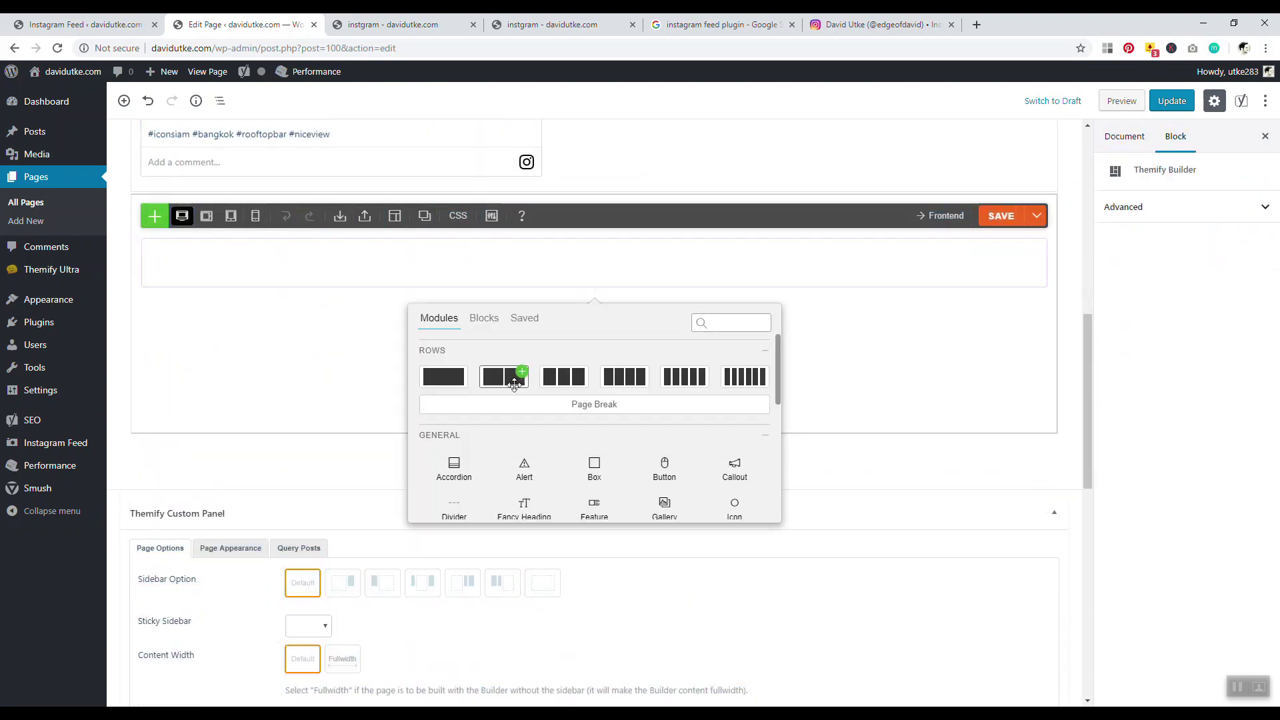
click(510, 380)
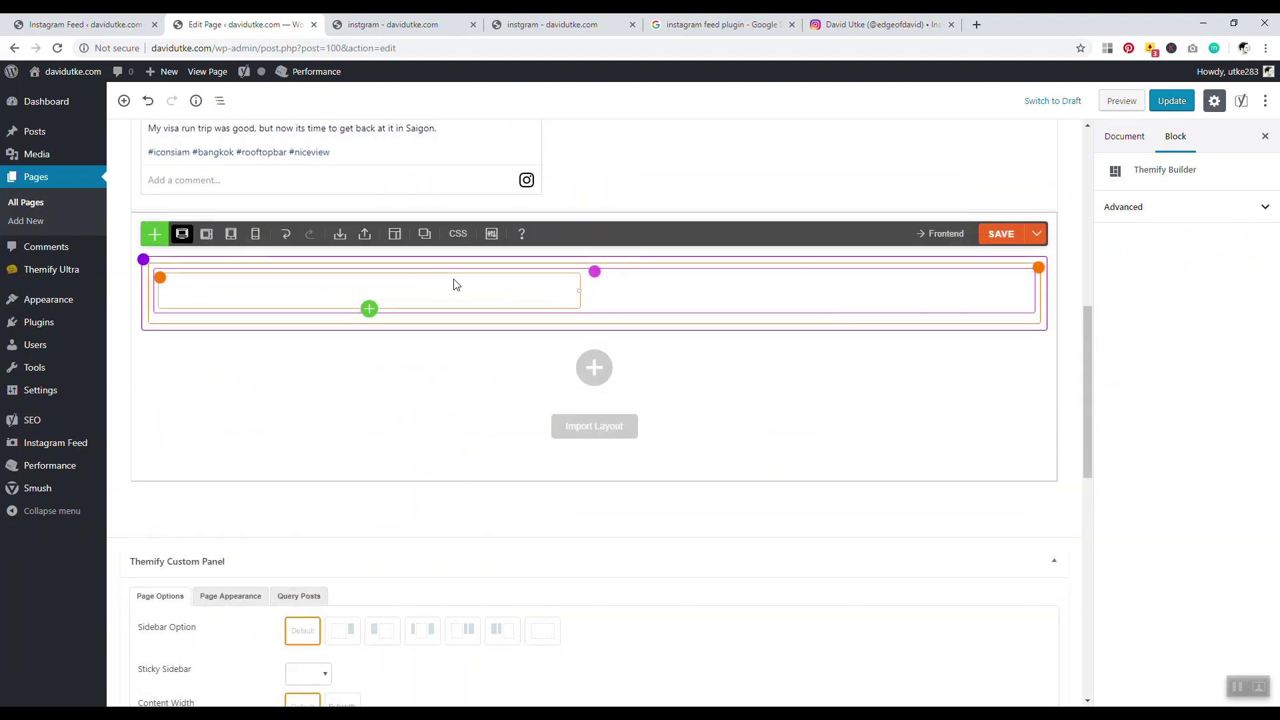
click(369, 307)
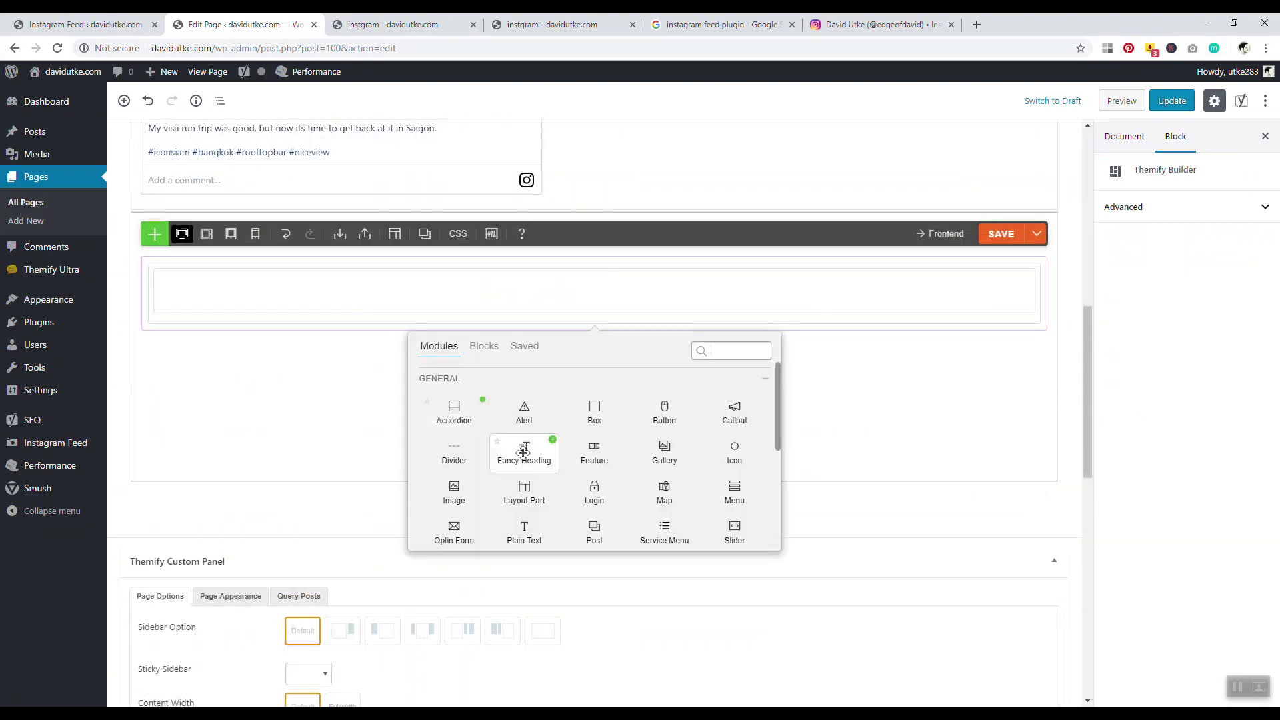
click(553, 439)
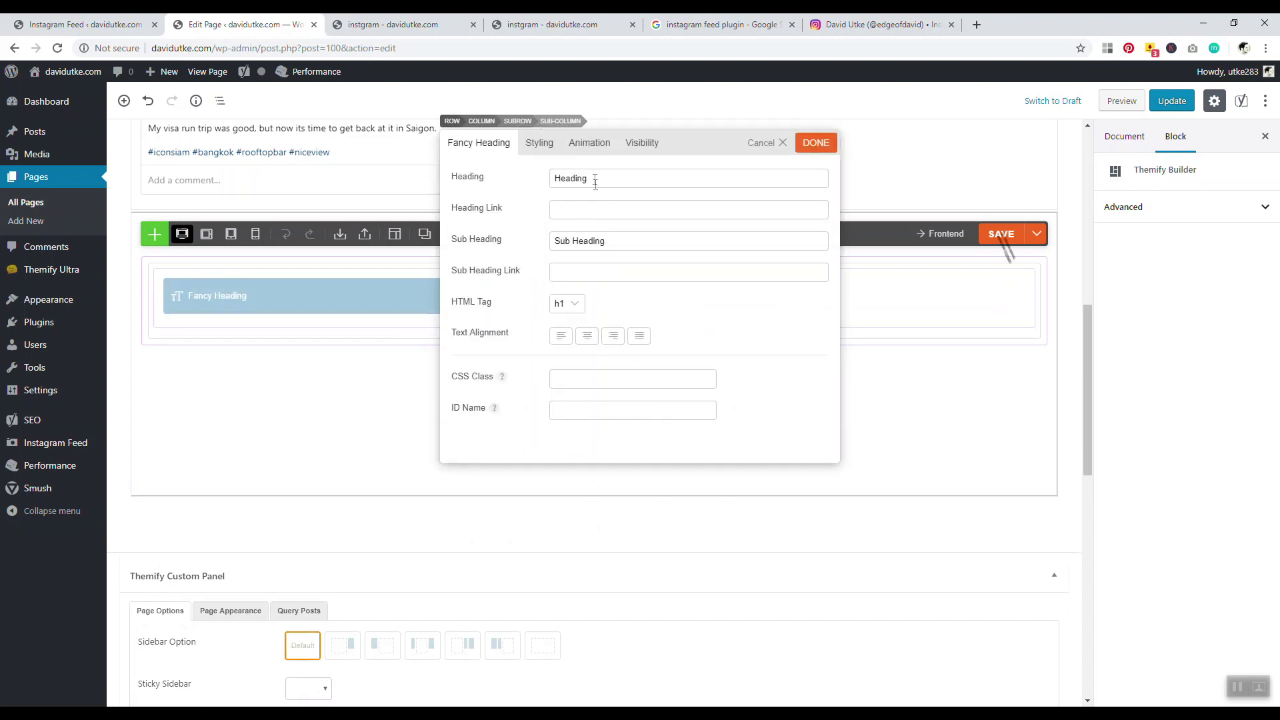
drag(591, 178, 527, 183)
key(BackSpace)
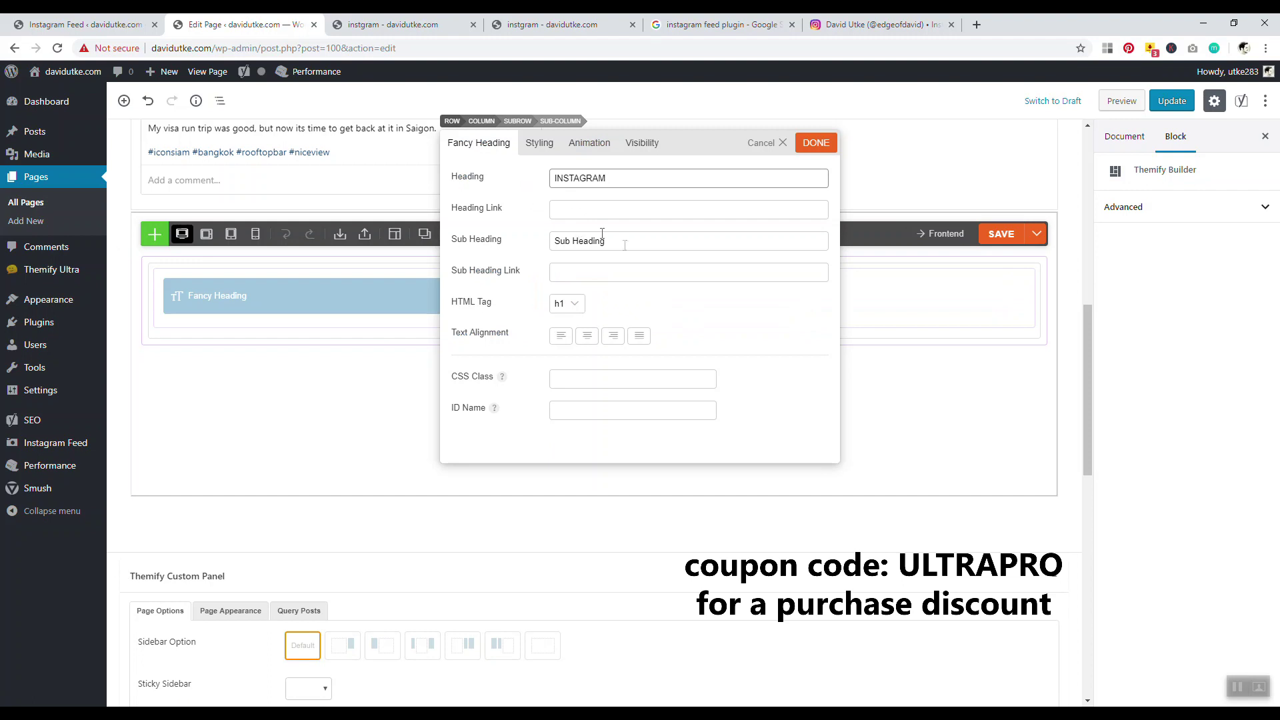
drag(625, 245, 523, 240)
key(BackSpace)
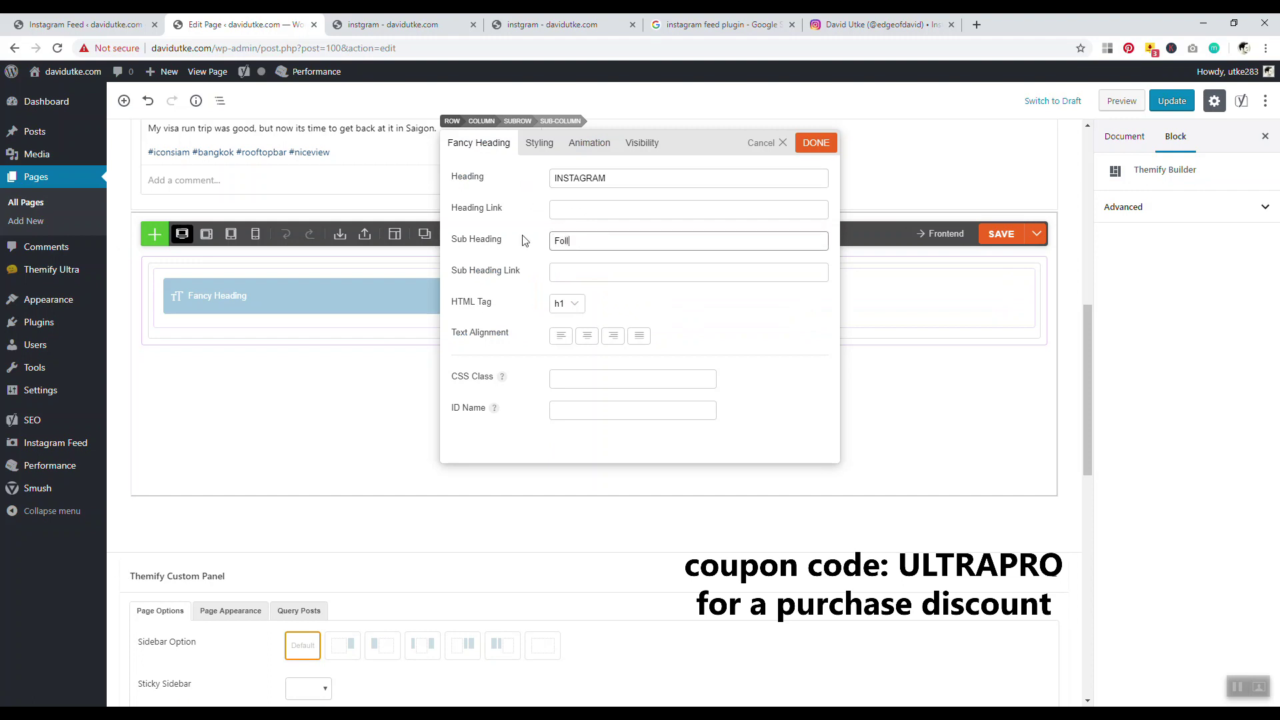
click(817, 145)
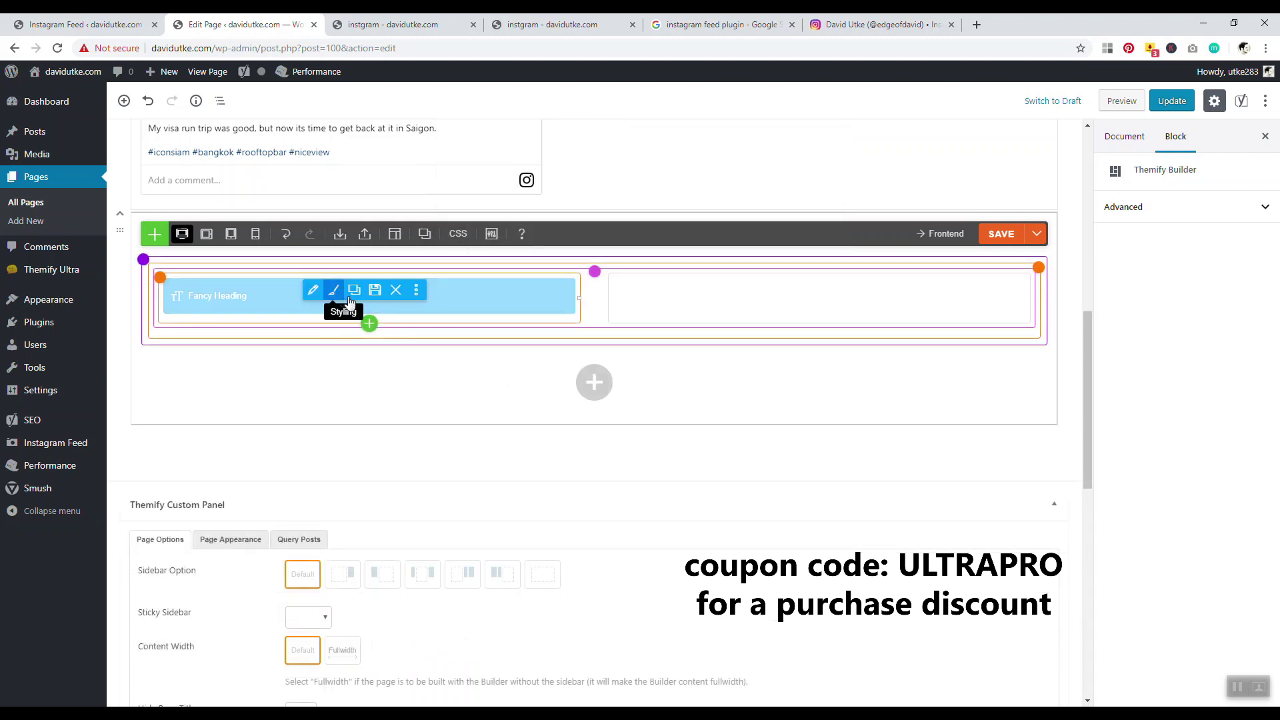
Put a Plain Text module with [instagram-feed] in the right column and save the layout.
click(819, 325)
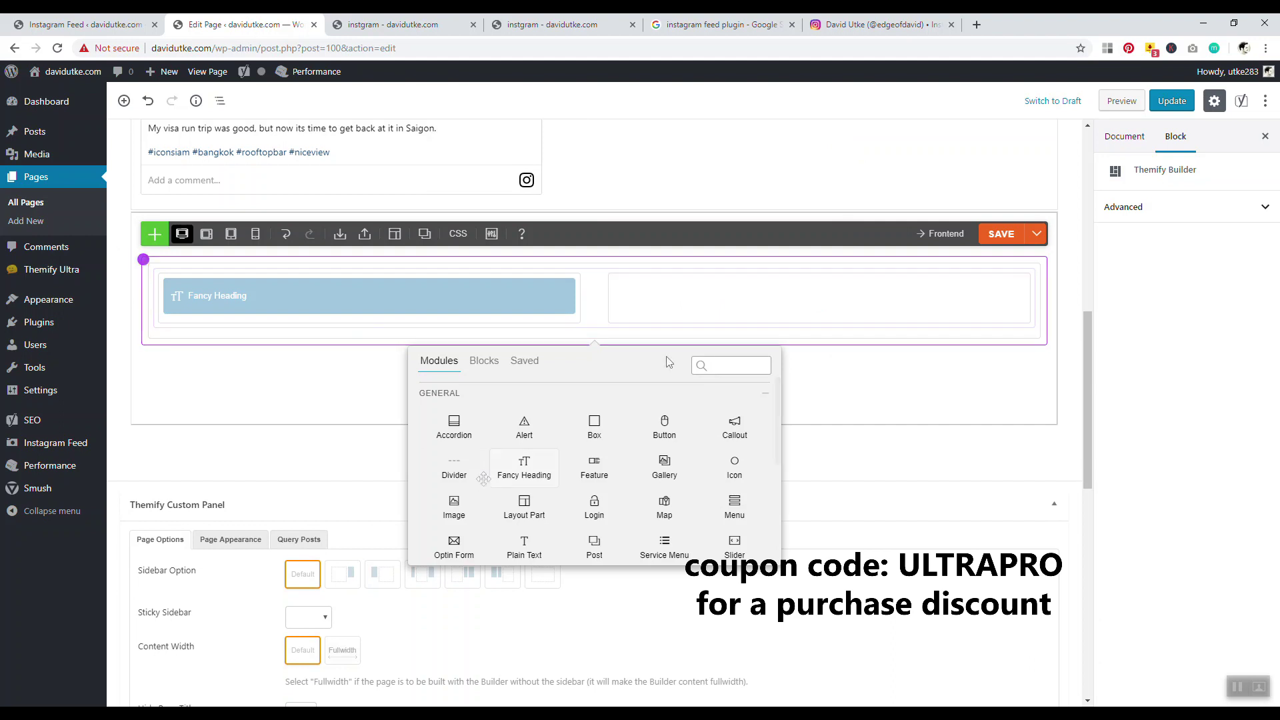
scroll(467, 480, down, 1)
click(554, 471)
right_click(515, 198)
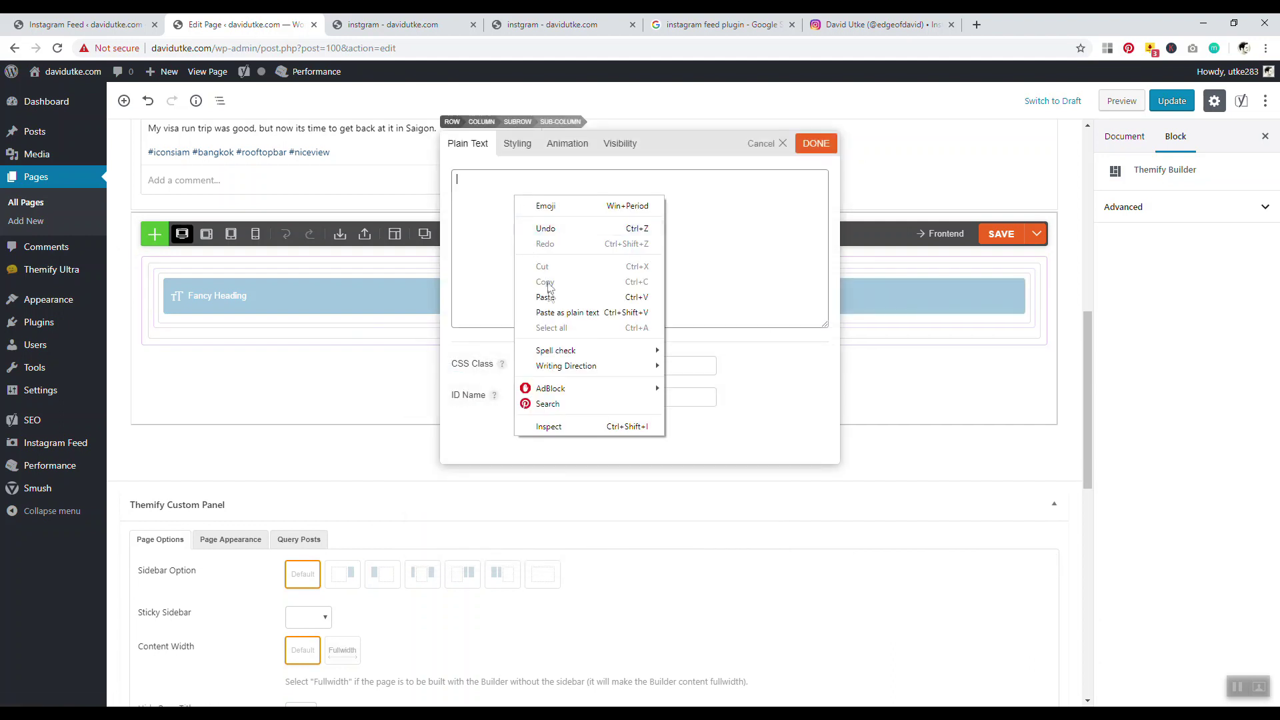
click(545, 297)
click(816, 143)
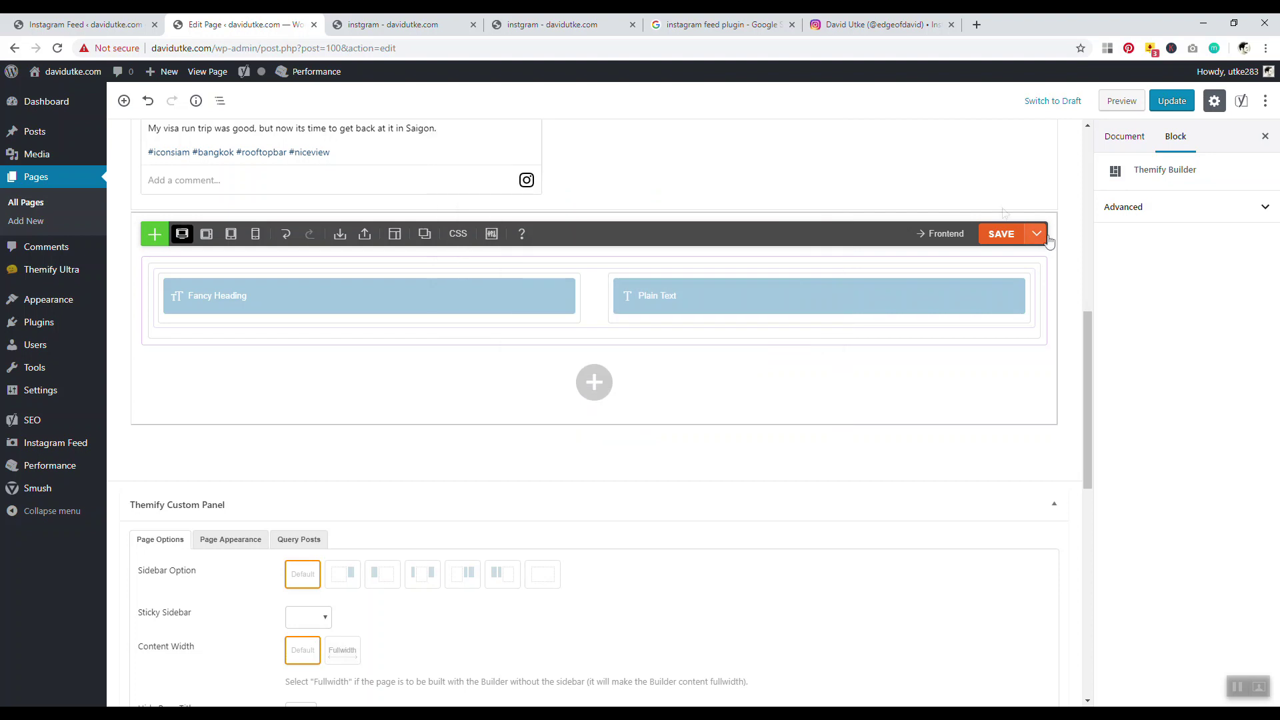
click(1004, 235)
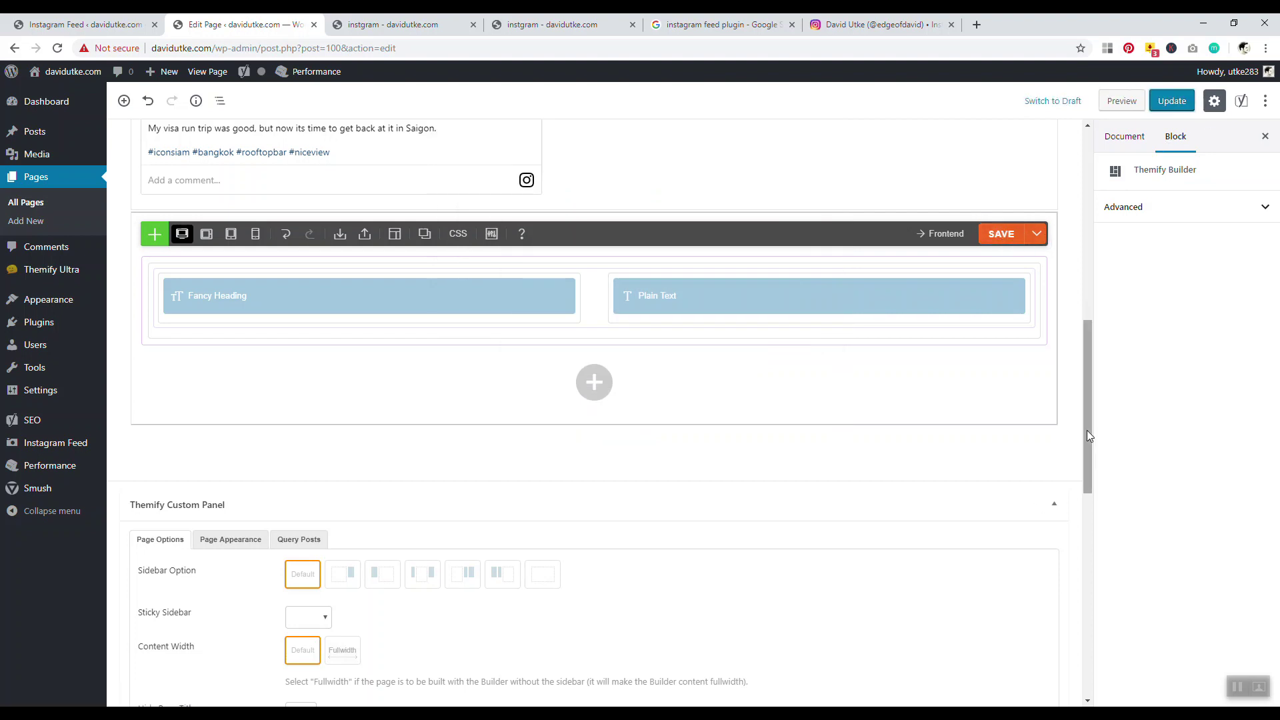
Reload the live instgram page and scroll to the INSTAGRAM / Follow Me row beside the feed.
click(390, 24)
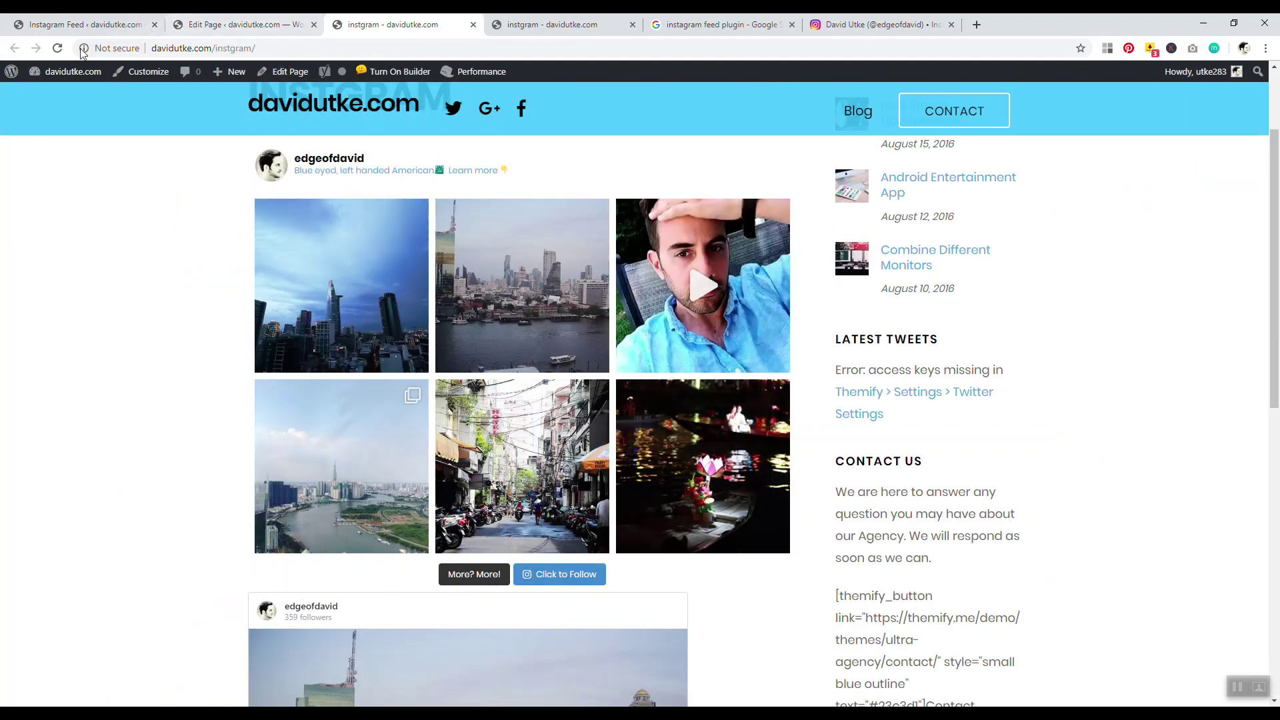
click(58, 49)
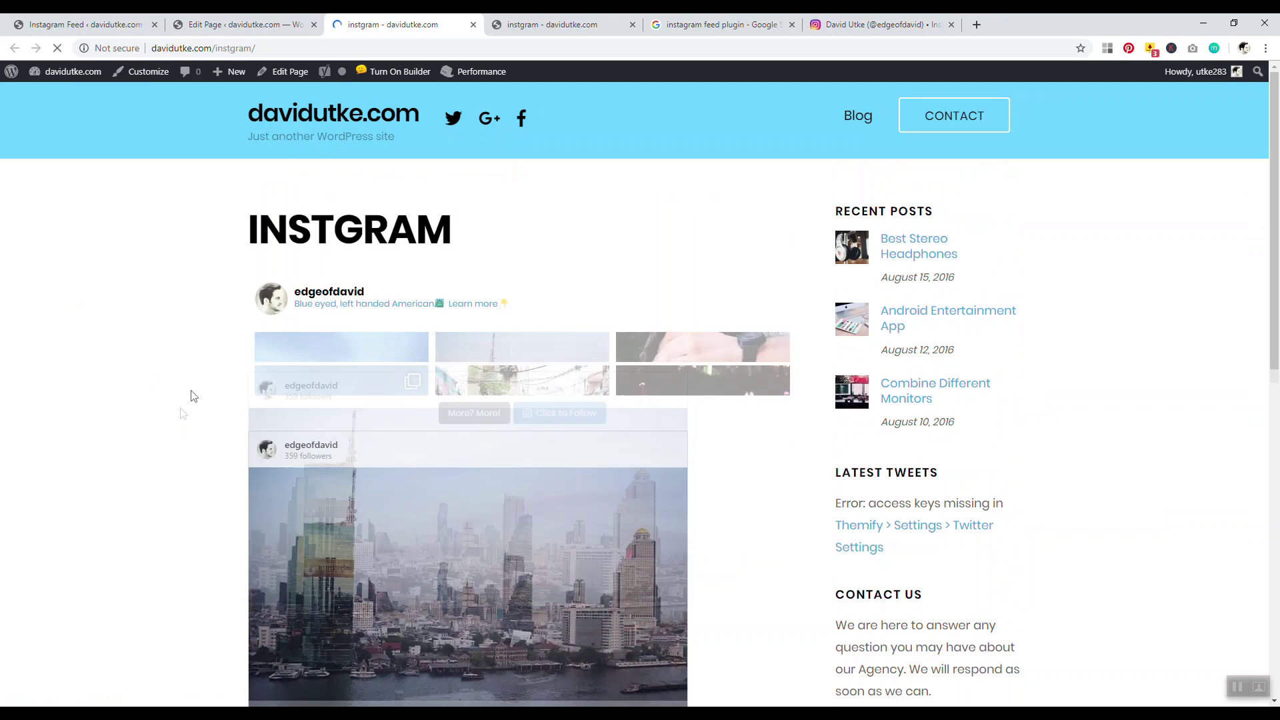
scroll(180, 346, down, 8)
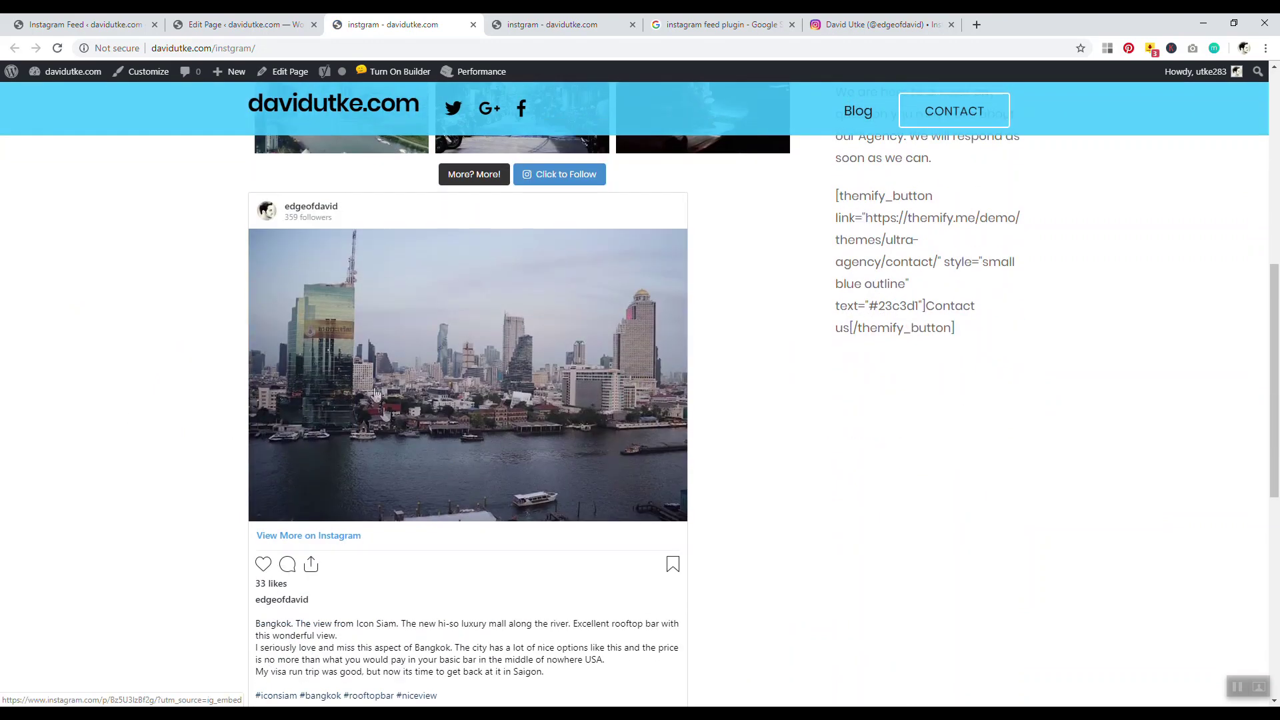
scroll(376, 394, down, 8)
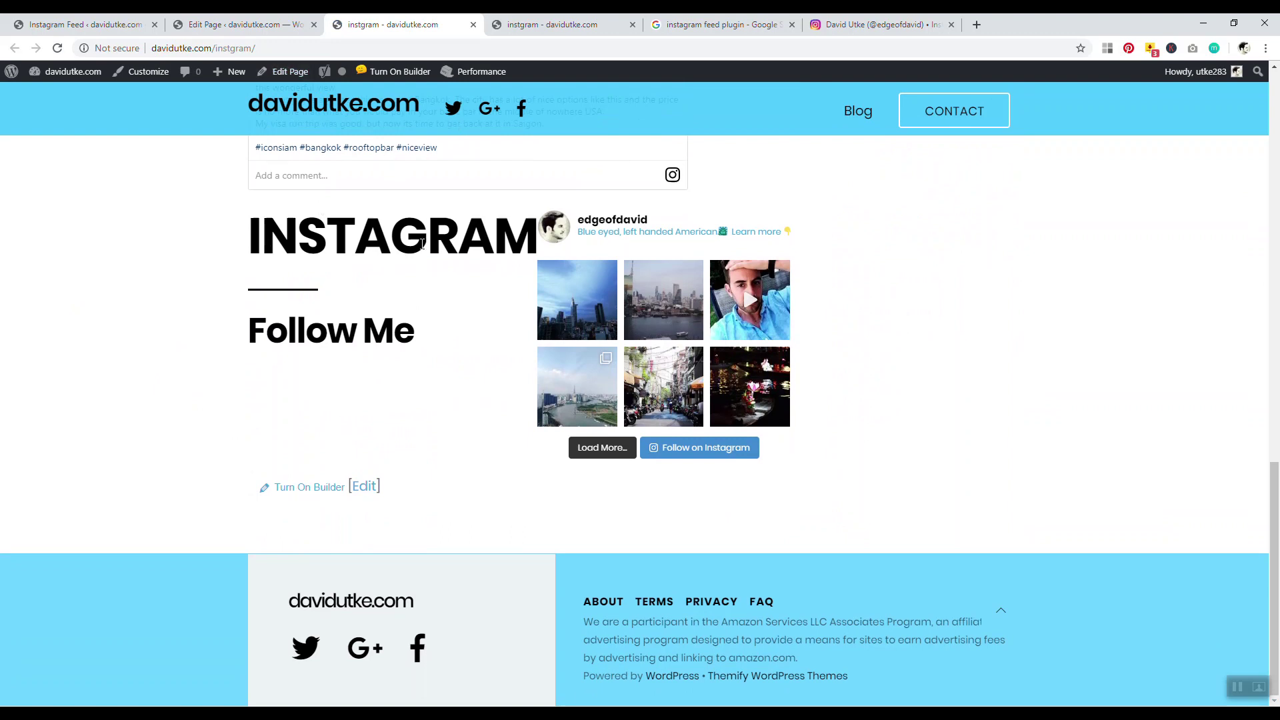
key(ctrl+Page_Up)
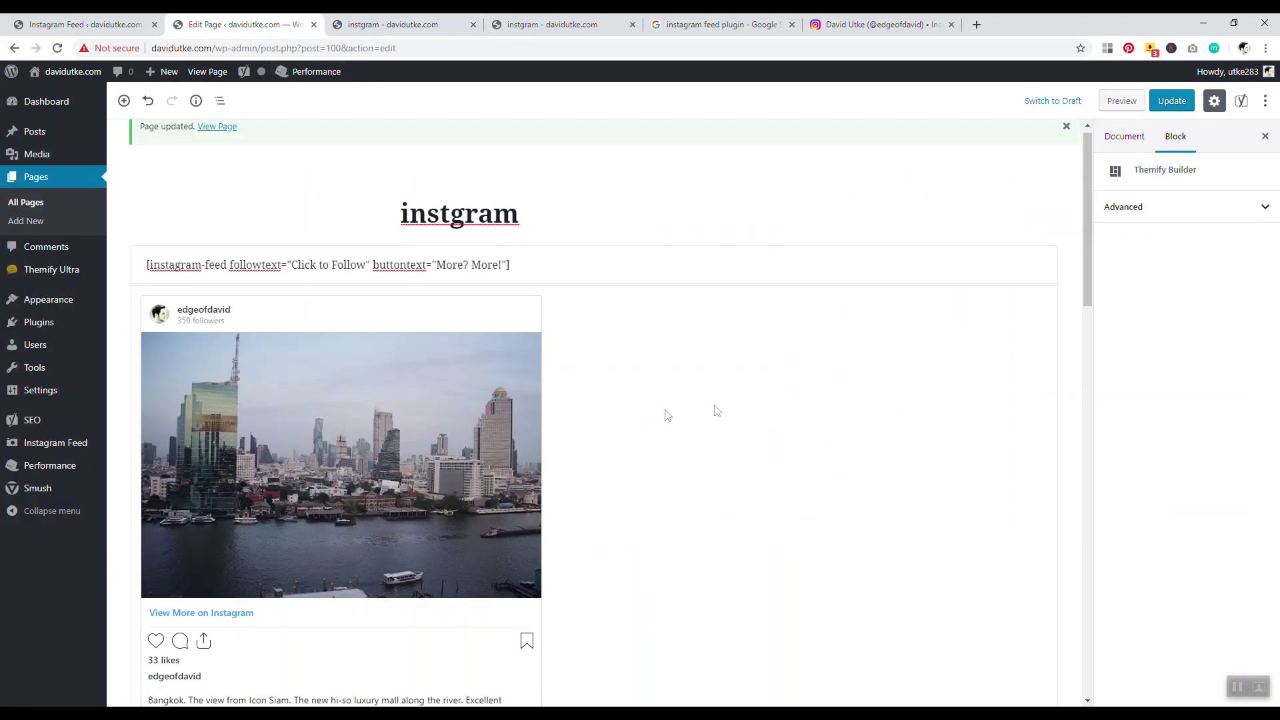
scroll(665, 433, down, 10)
scroll(659, 261, up, 15)
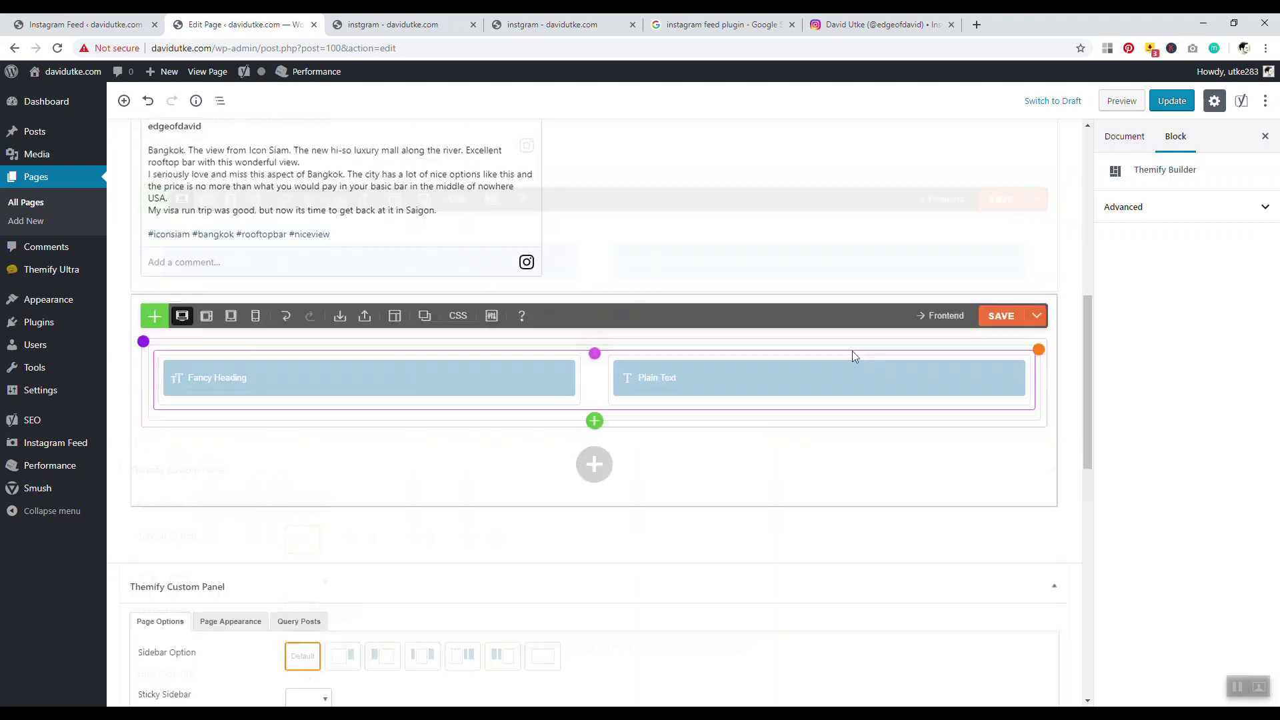
click(393, 25)
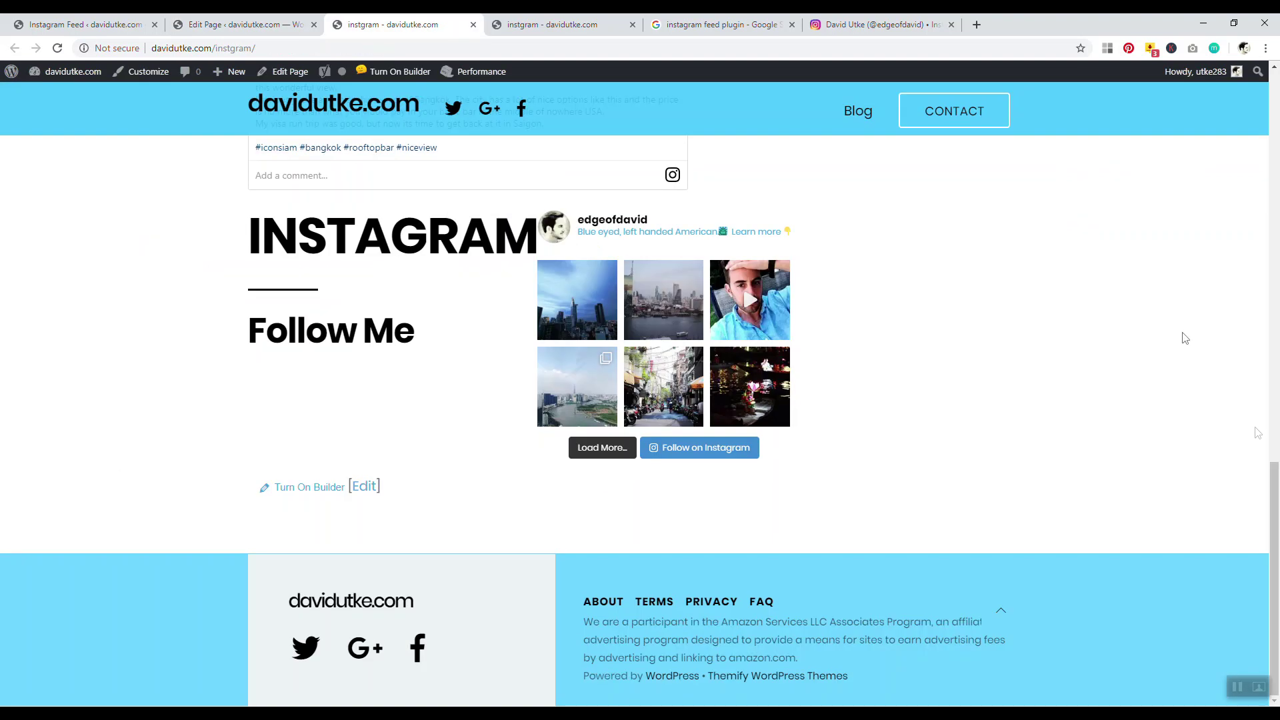
drag(1275, 507, 1274, 380)
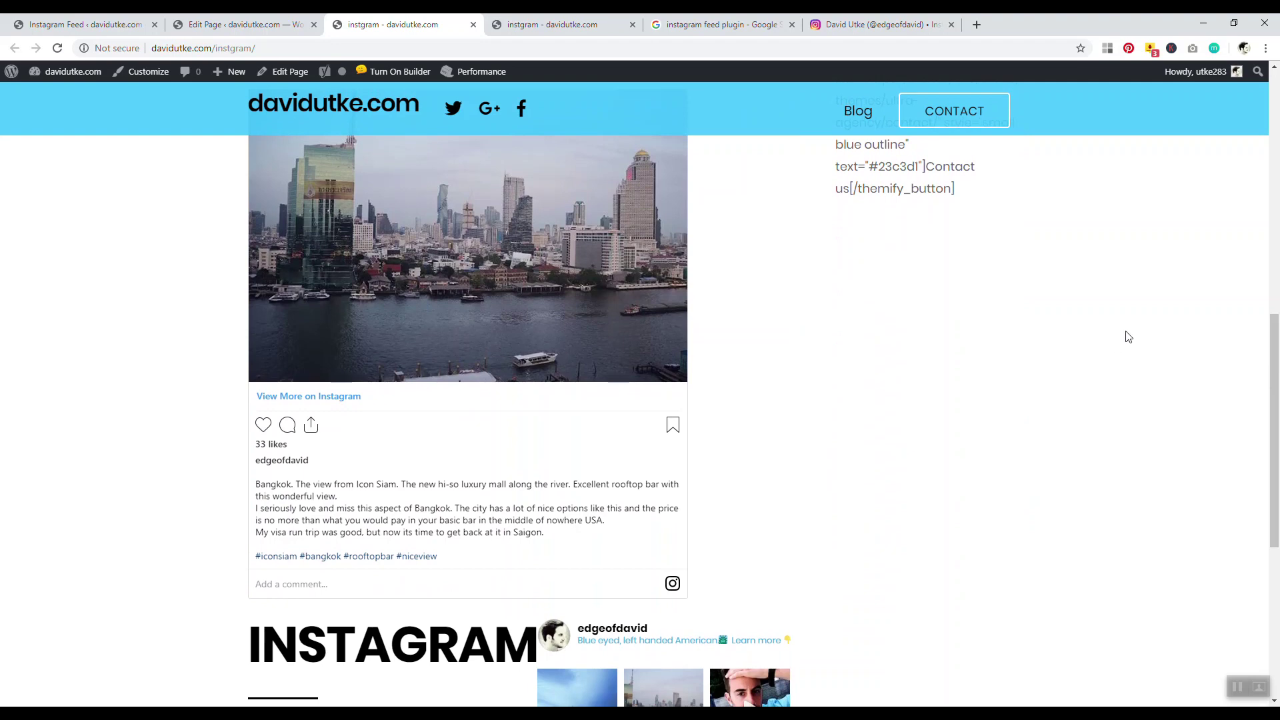